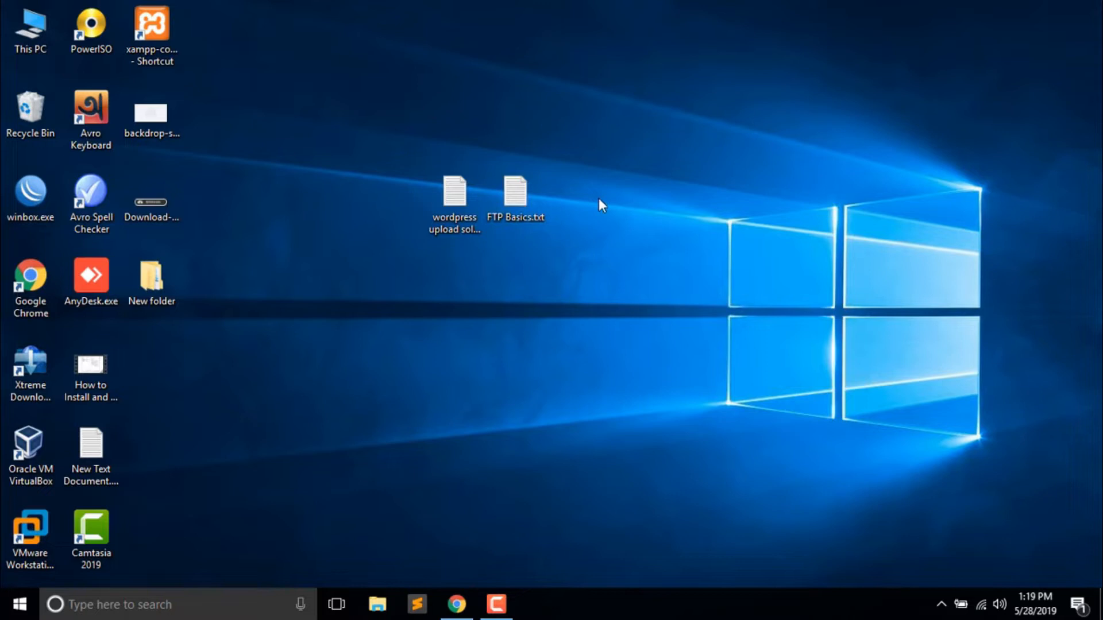
- Open FTP Basics.txt in Notepad and put the cursor at the end of line 3
double_click(515, 193)
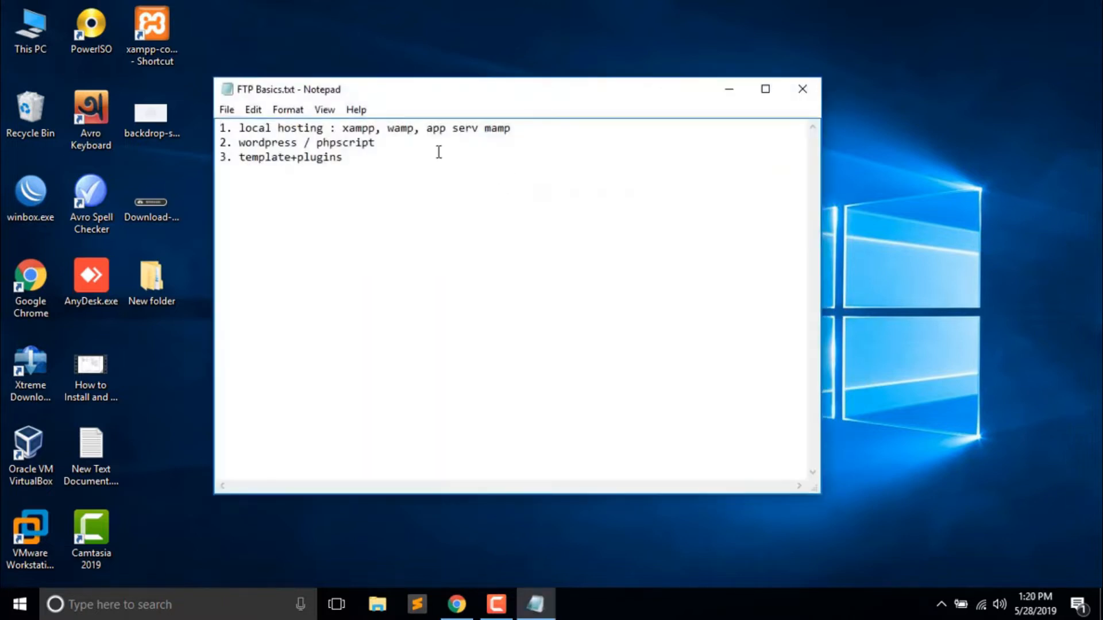
left_click_drag(376, 142, 232, 142)
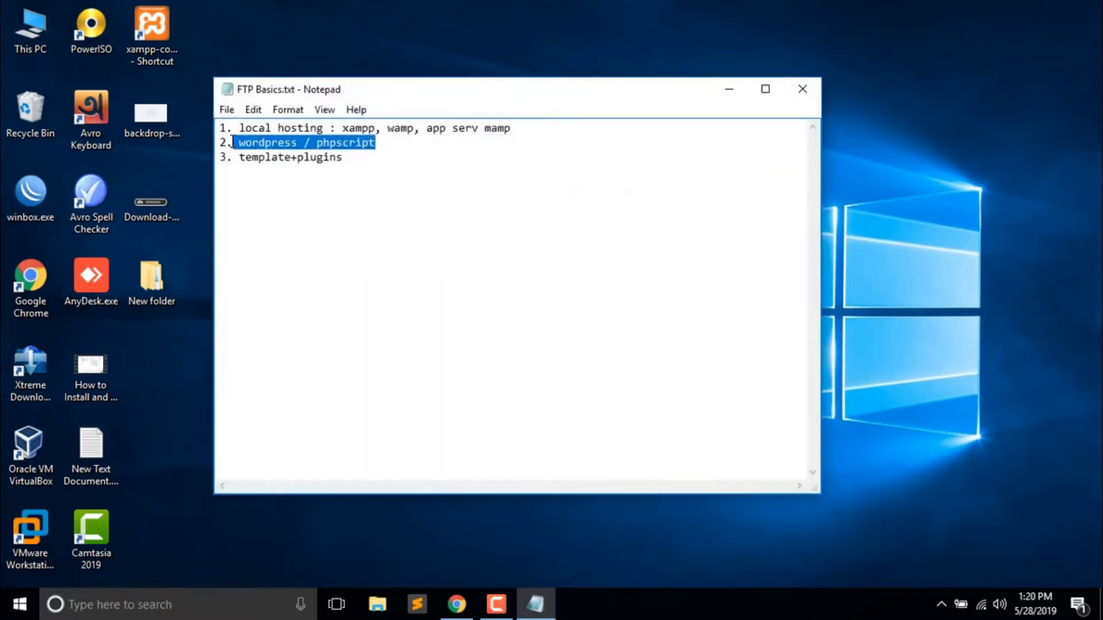
left_click(391, 149)
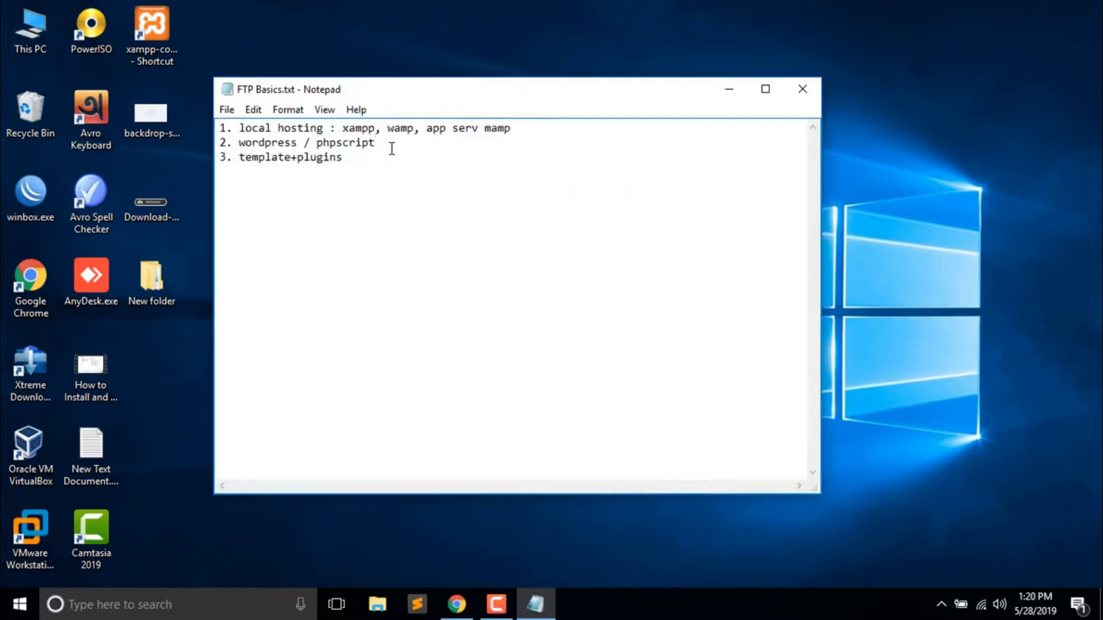
left_click_drag(291, 161, 238, 157)
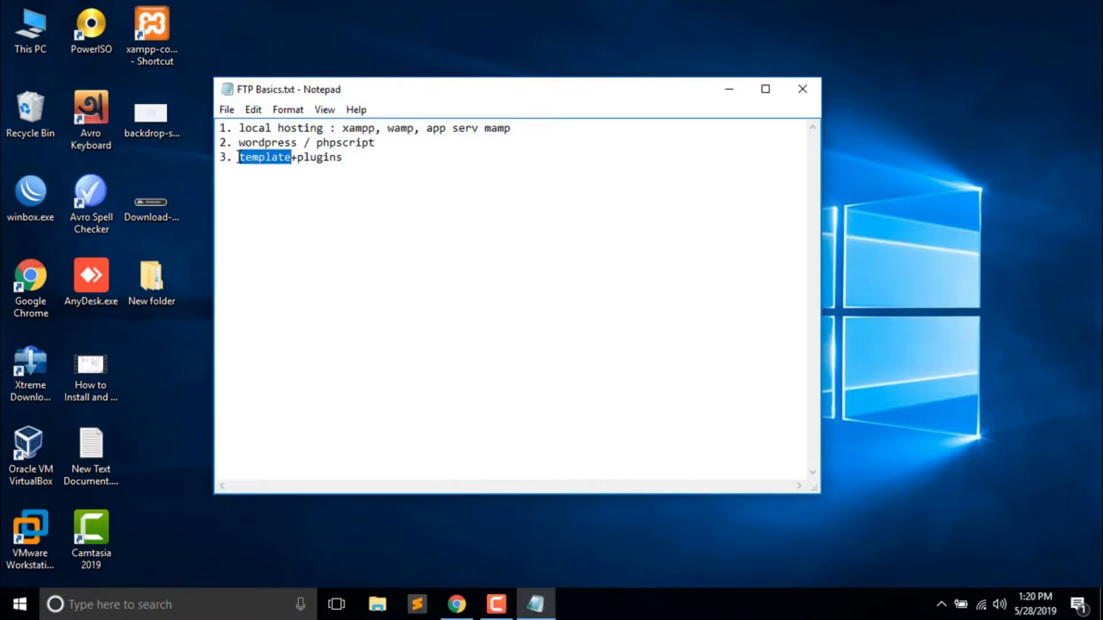
left_click(350, 158)
left_click_drag(386, 141, 241, 139)
left_click(351, 161)
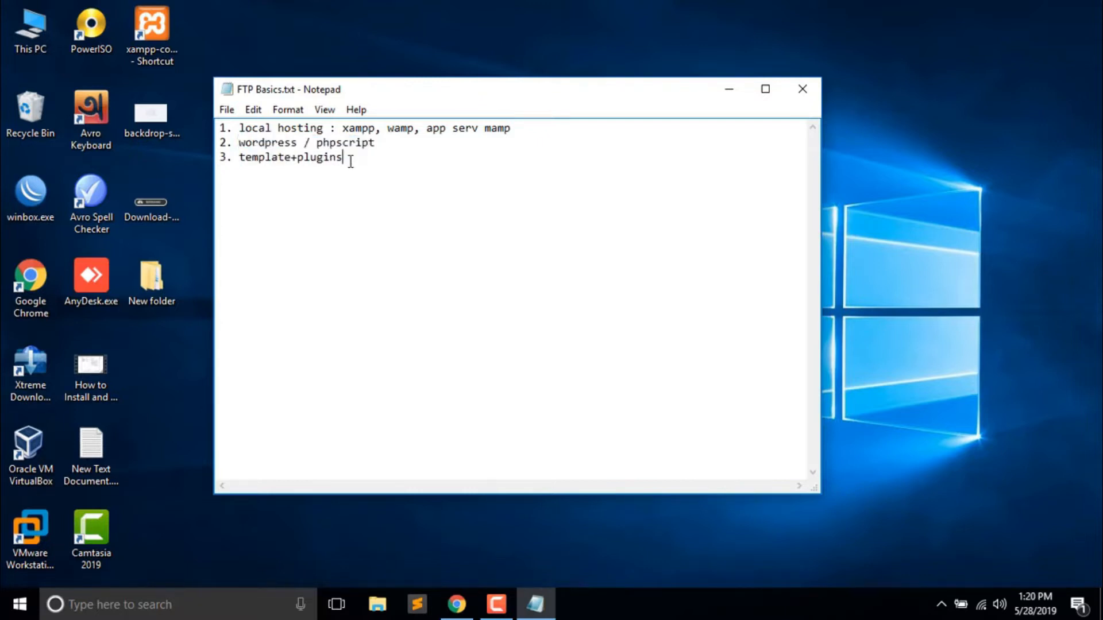
- Add '4. FTP configuration' as the fourth list item, then minimize Notepad
left_click_drag(464, 96, 651, 85)
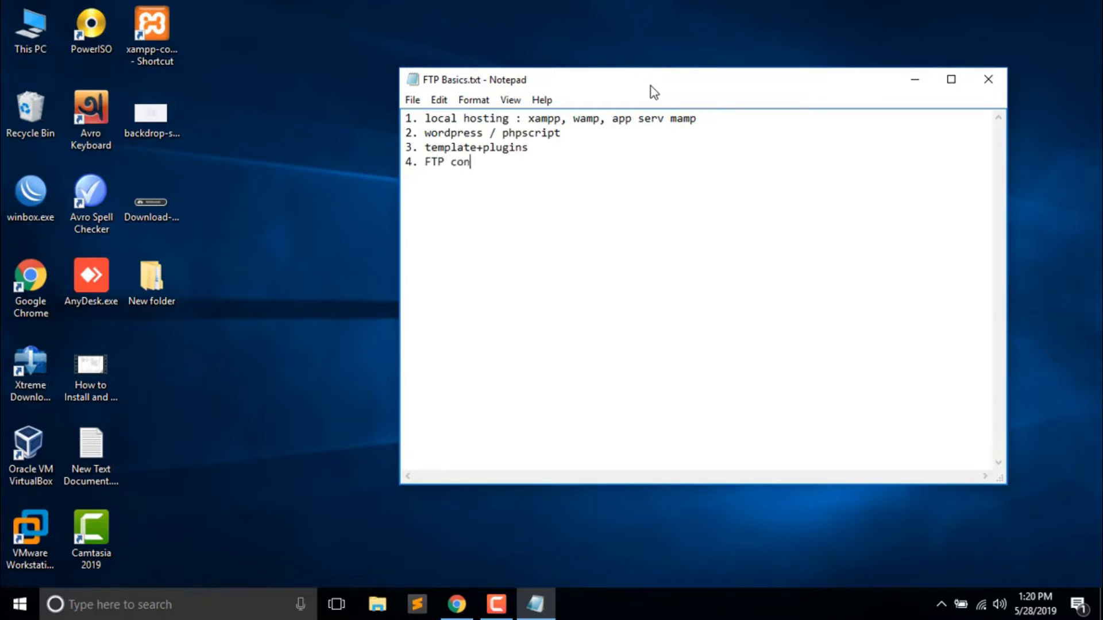
type("urati")
left_click_drag(773, 77, 739, 39)
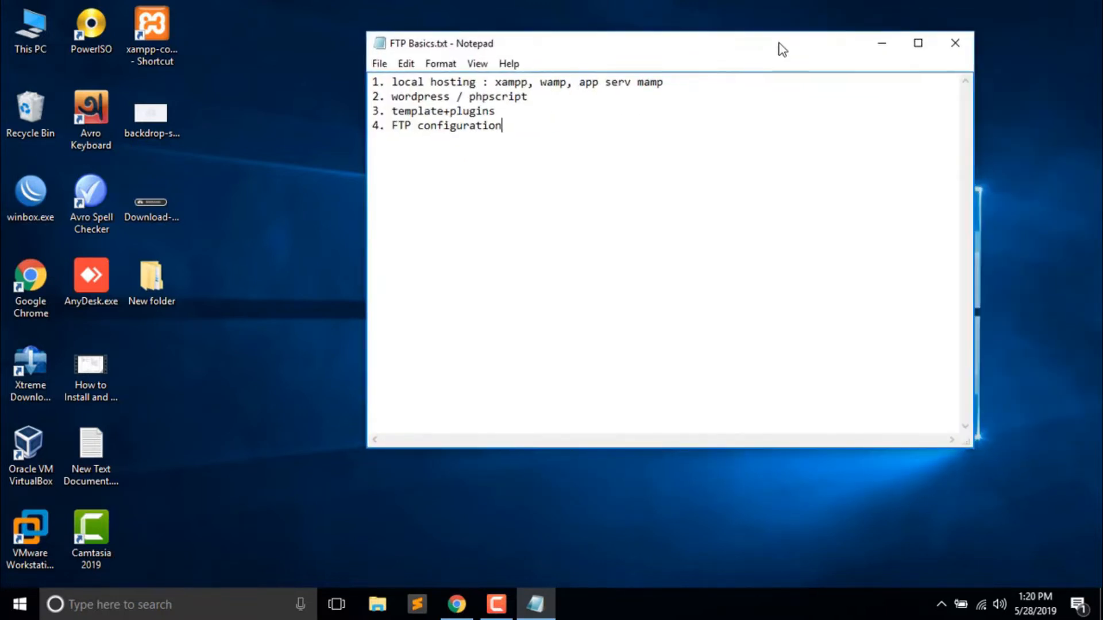
left_click(876, 44)
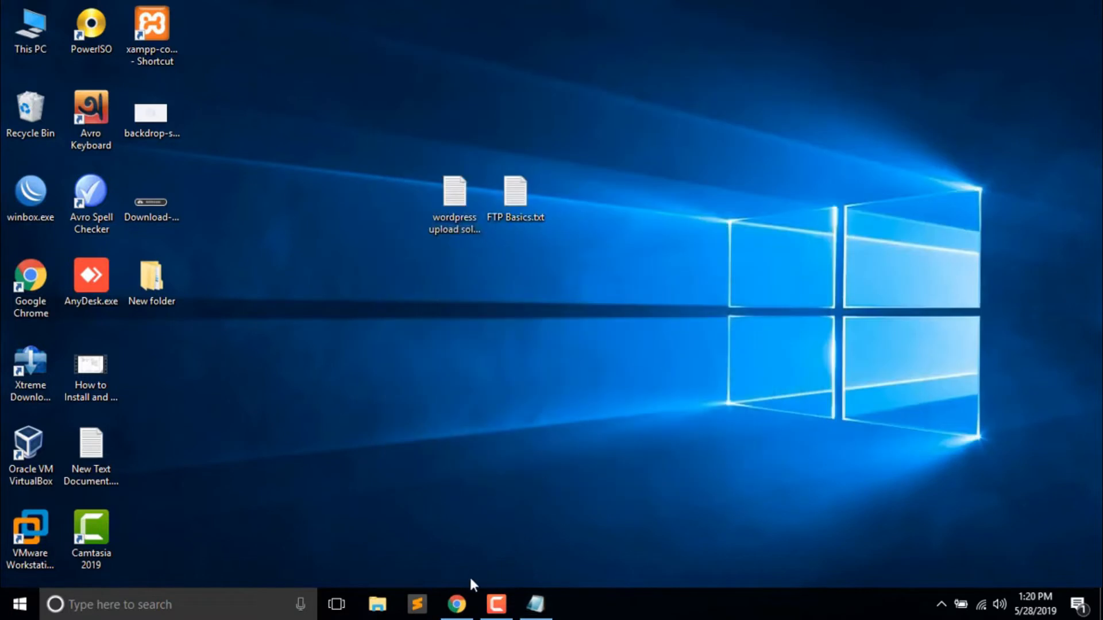
- In a new browser tab, go to the localhost Manage Themes admin page
left_click(457, 604)
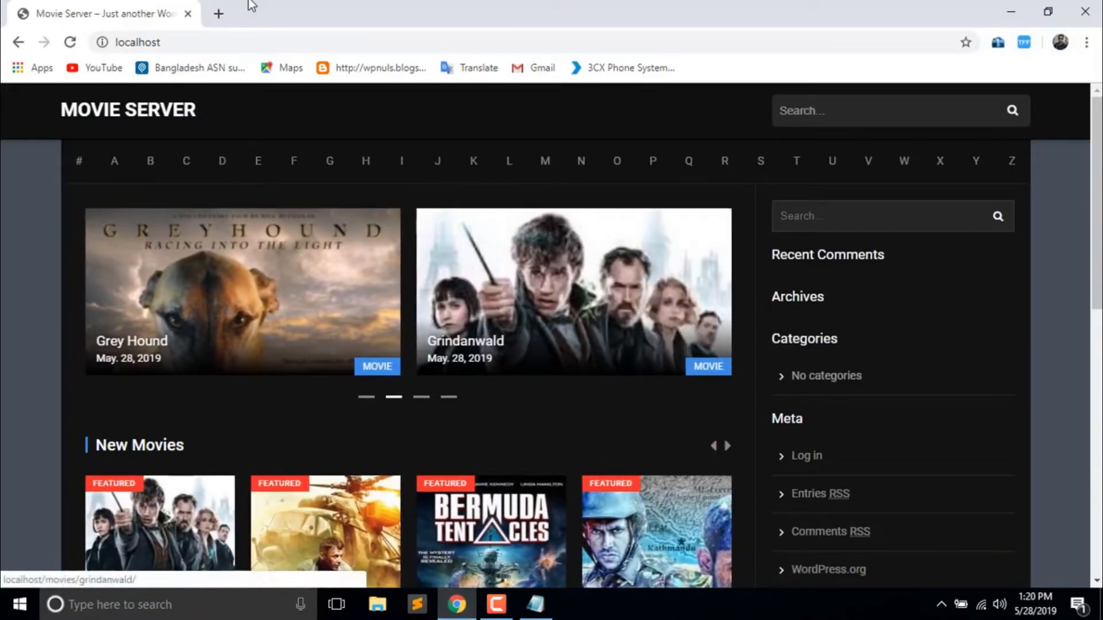
left_click(219, 14)
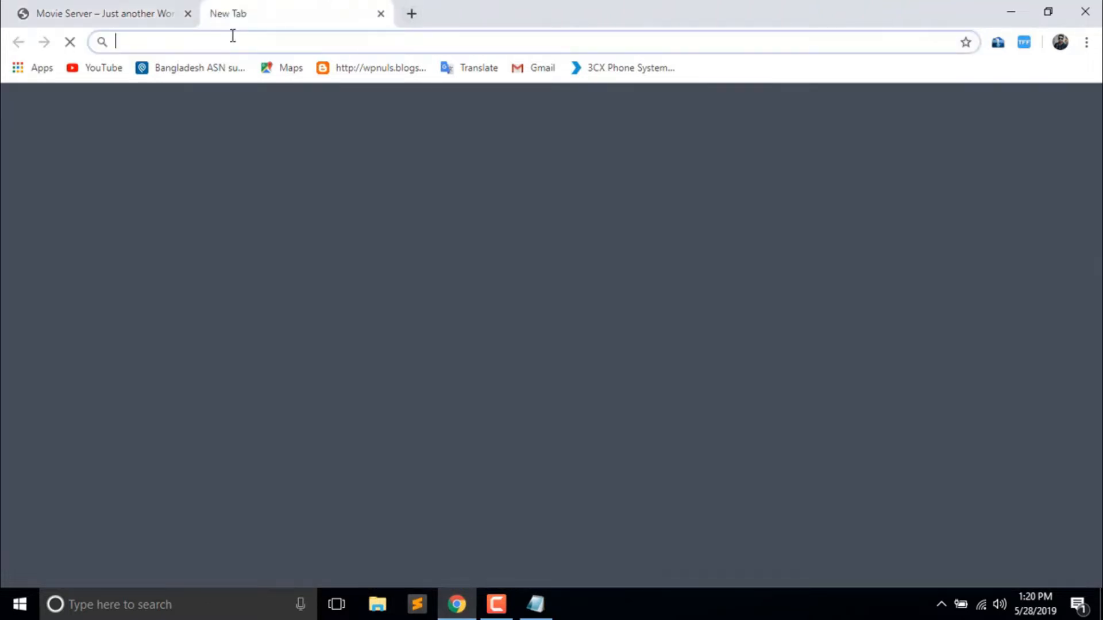
type("localhost")
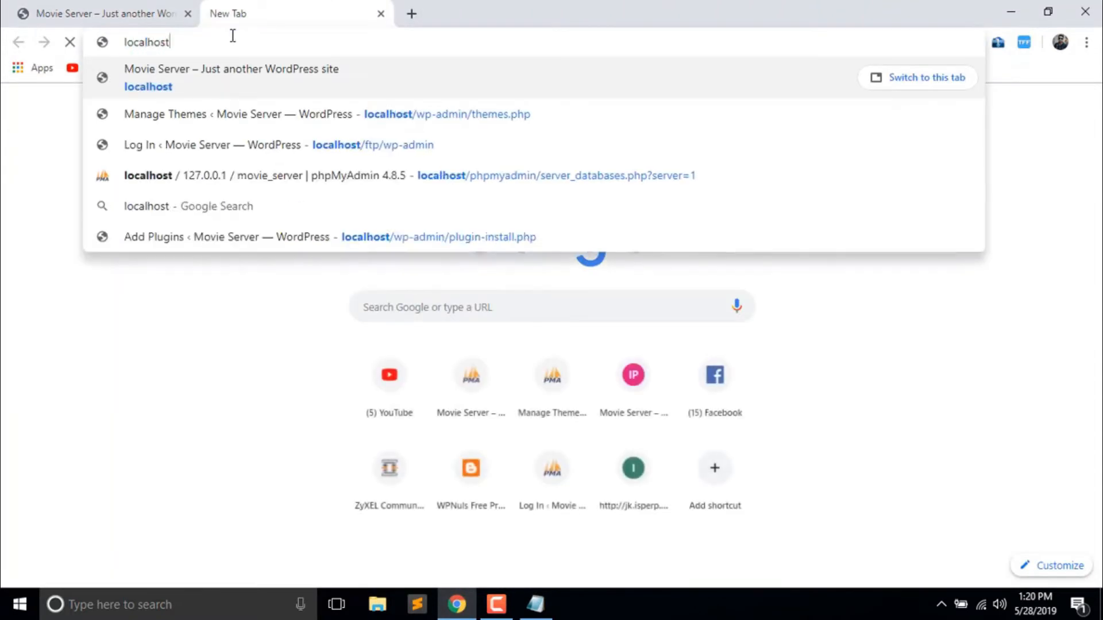
key("Down")
key("Return")
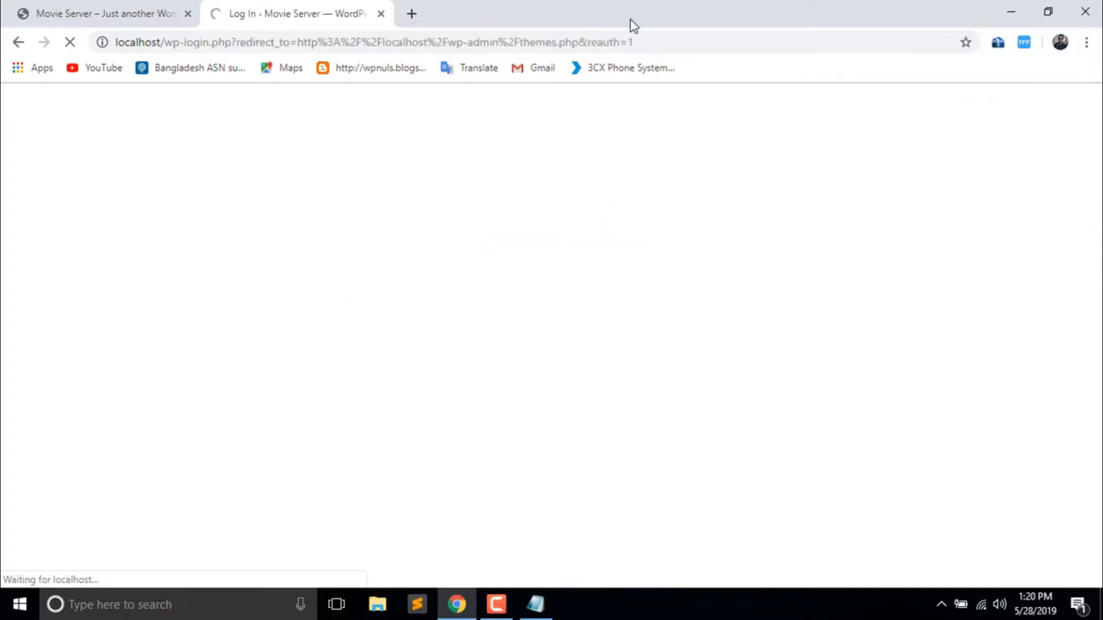
- Log in to WordPress with the admin username and password
left_click(620, 296)
type("admin")
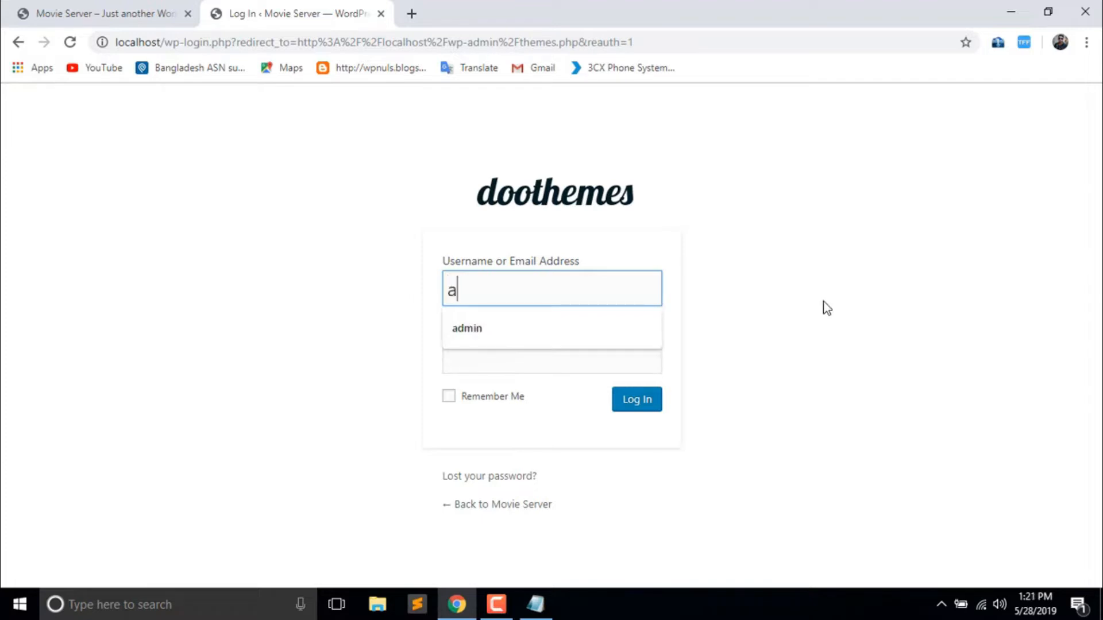
key("Tab")
type("admin")
key("Return")
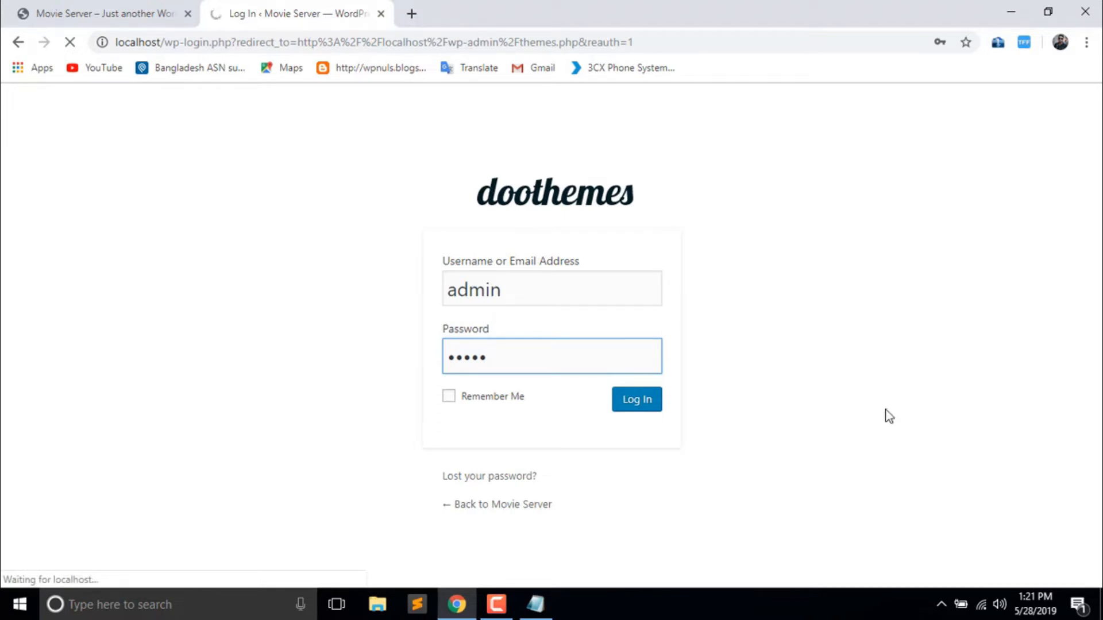
- Check the network connection status, then look over the Themes page with DooPlay active
left_click(983, 605)
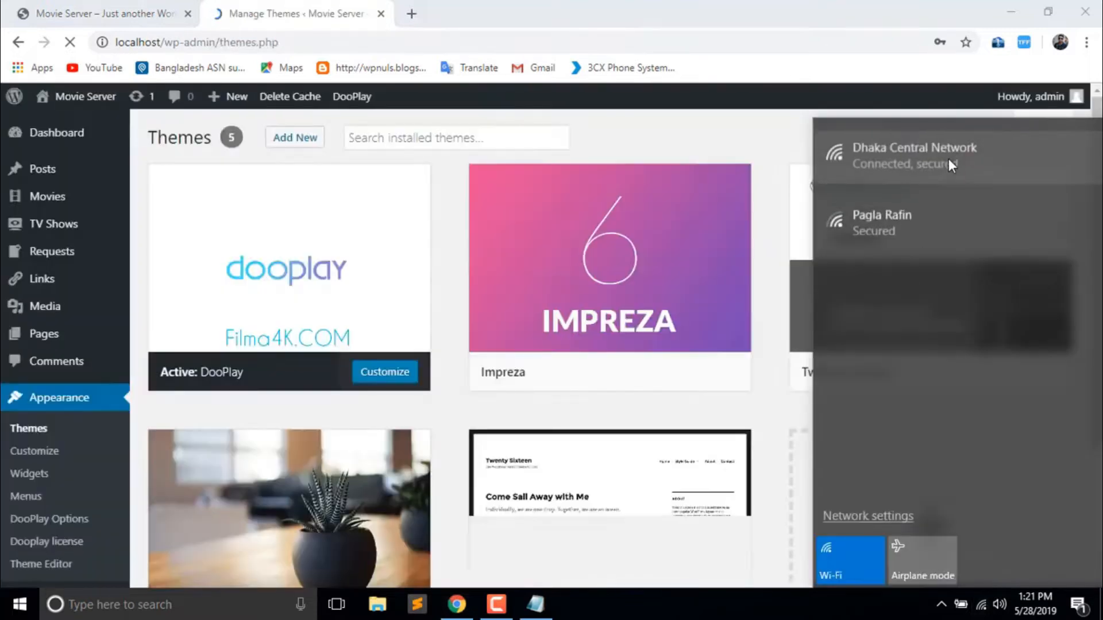
left_click(746, 1)
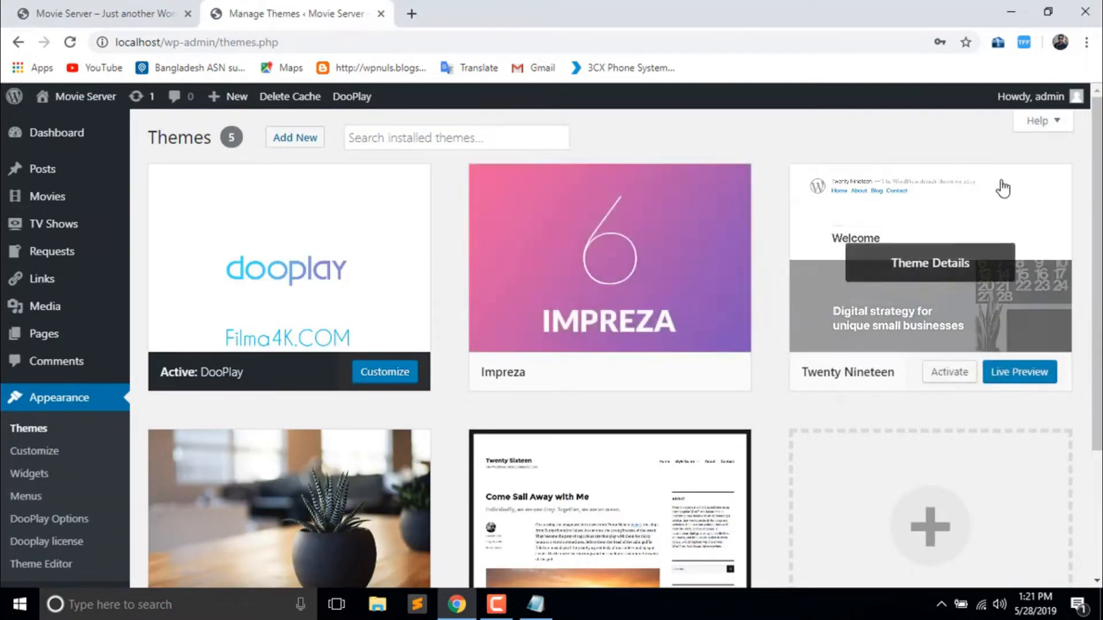
scroll(610, 345, "down", 3)
scroll(610, 345, "up", 3)
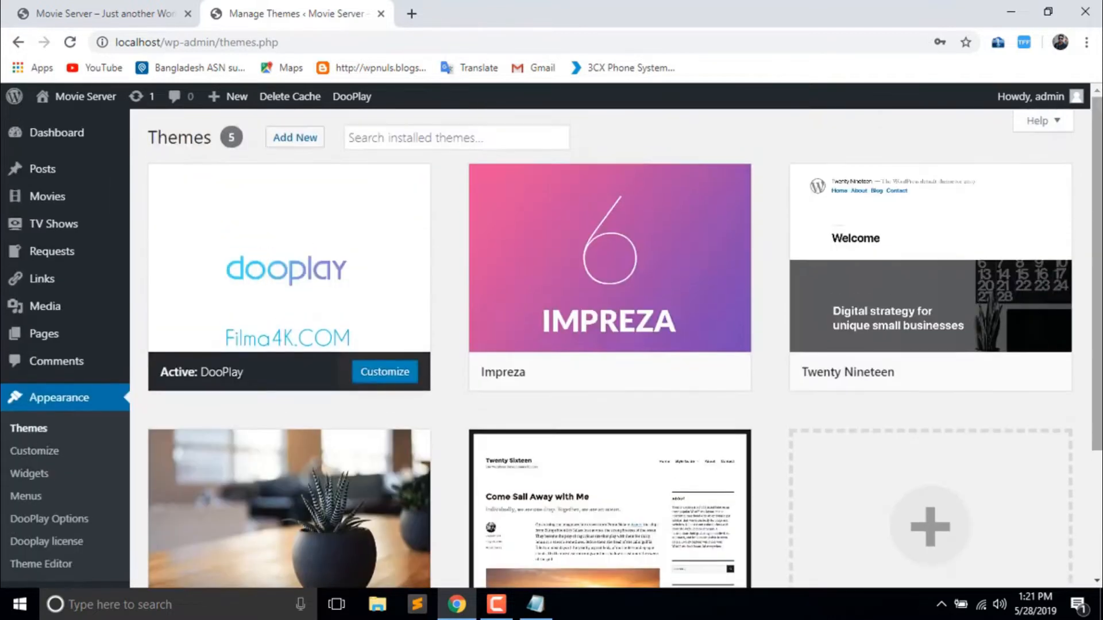
scroll(610, 345, "down", 3)
scroll(481, 143, "up", 3)
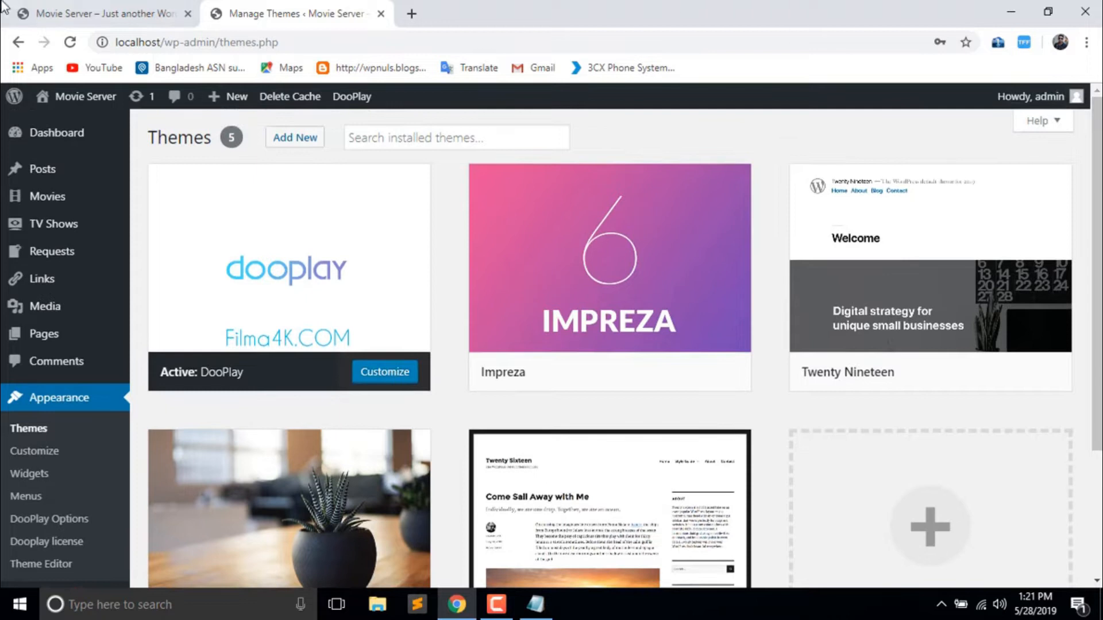
- Scroll through the Movie Server front page's movie sections, then minimize Chrome
left_click(78, 13)
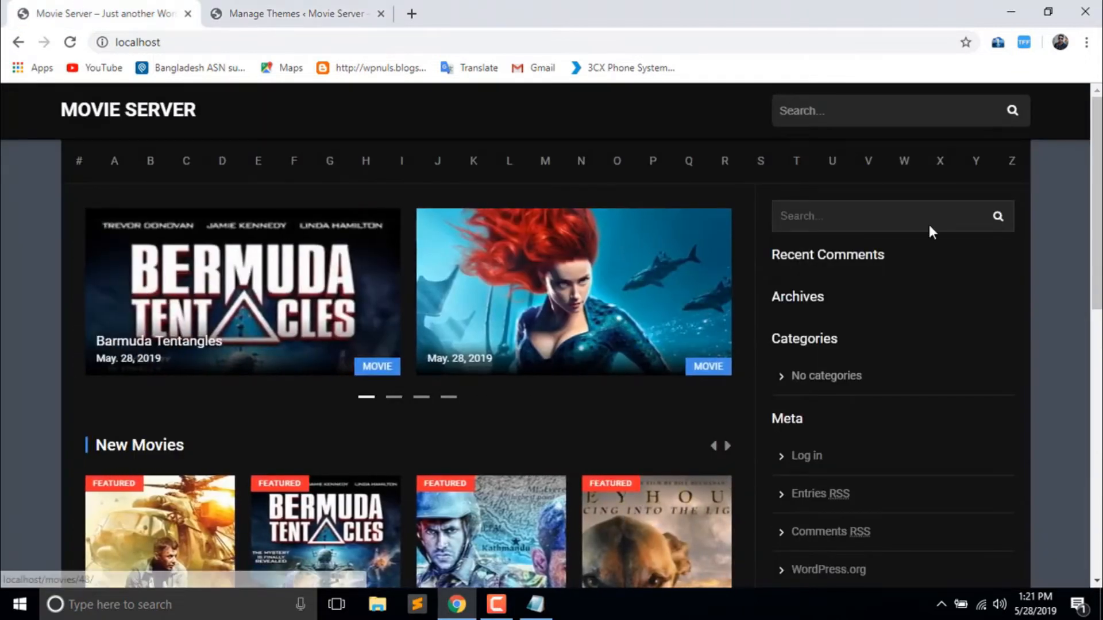
scroll(552, 336, "down", 10)
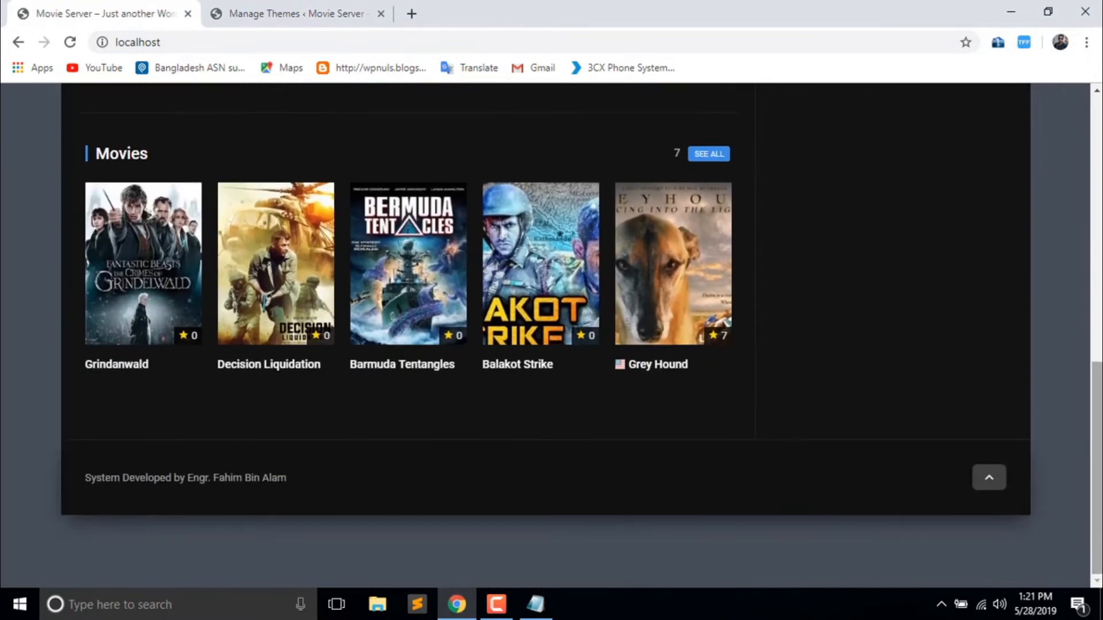
scroll(403, 336, "up", 8)
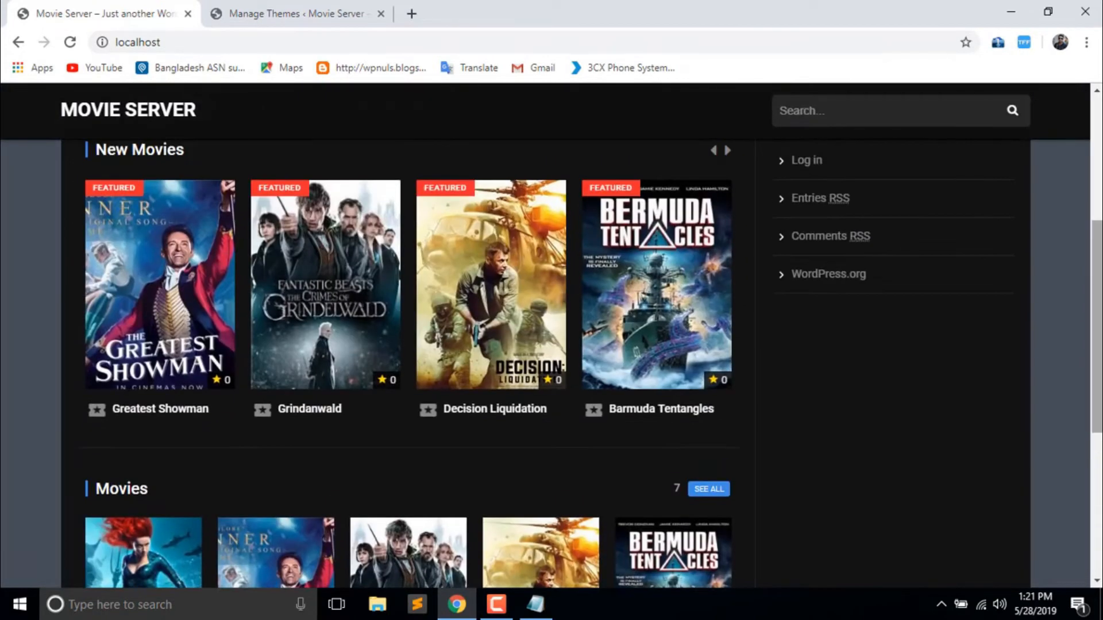
scroll(402, 336, "up", 1)
scroll(402, 336, "down", 4)
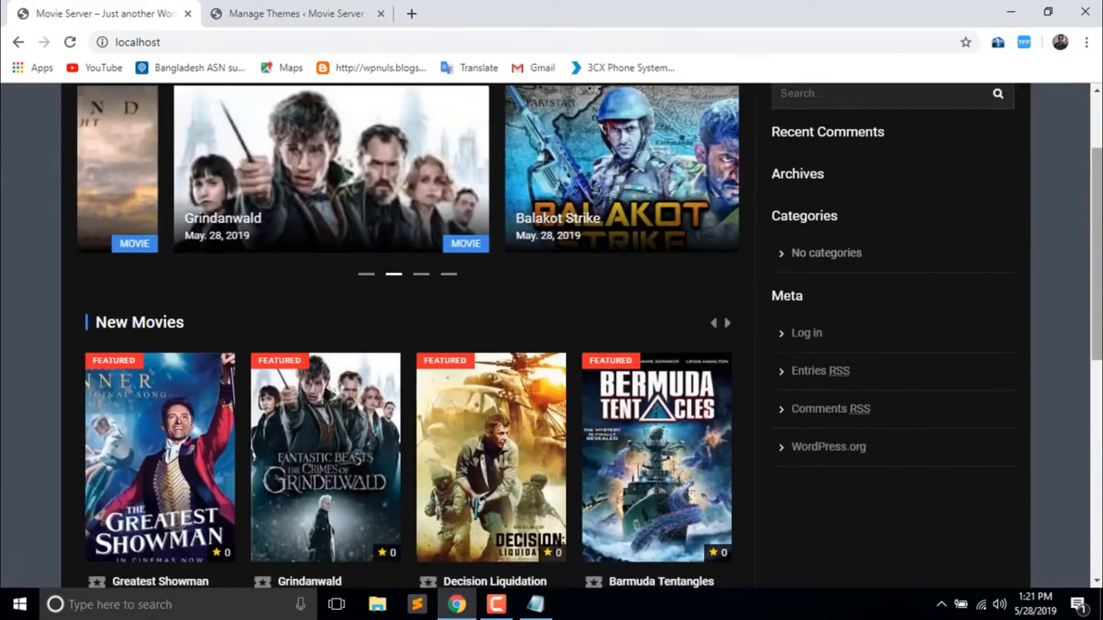
scroll(402, 336, "down", 4)
scroll(402, 336, "up", 7)
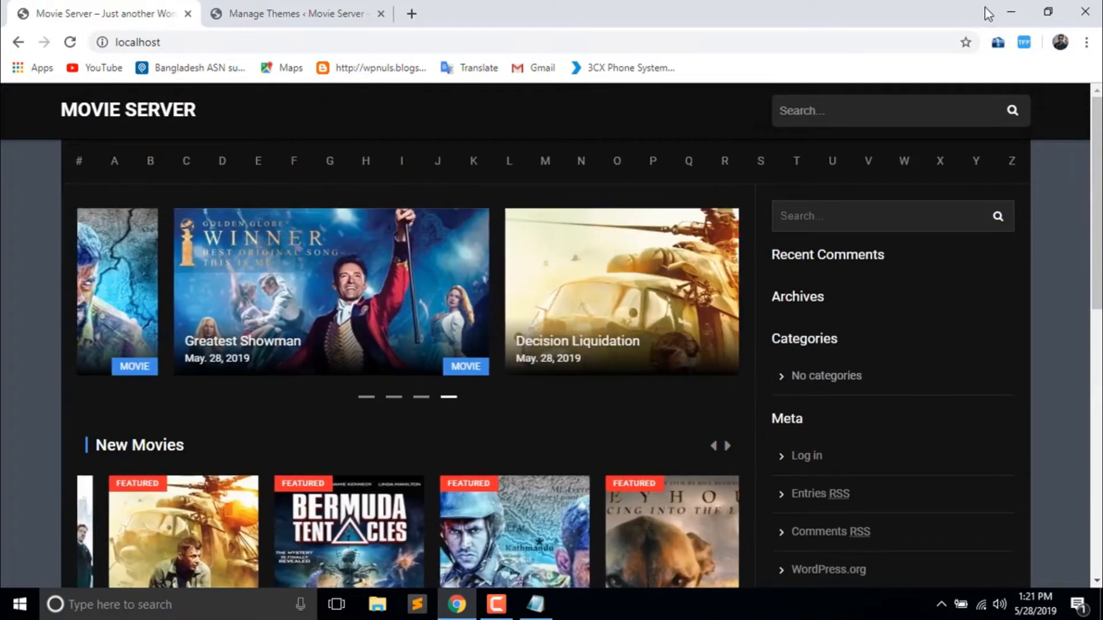
left_click(1006, 14)
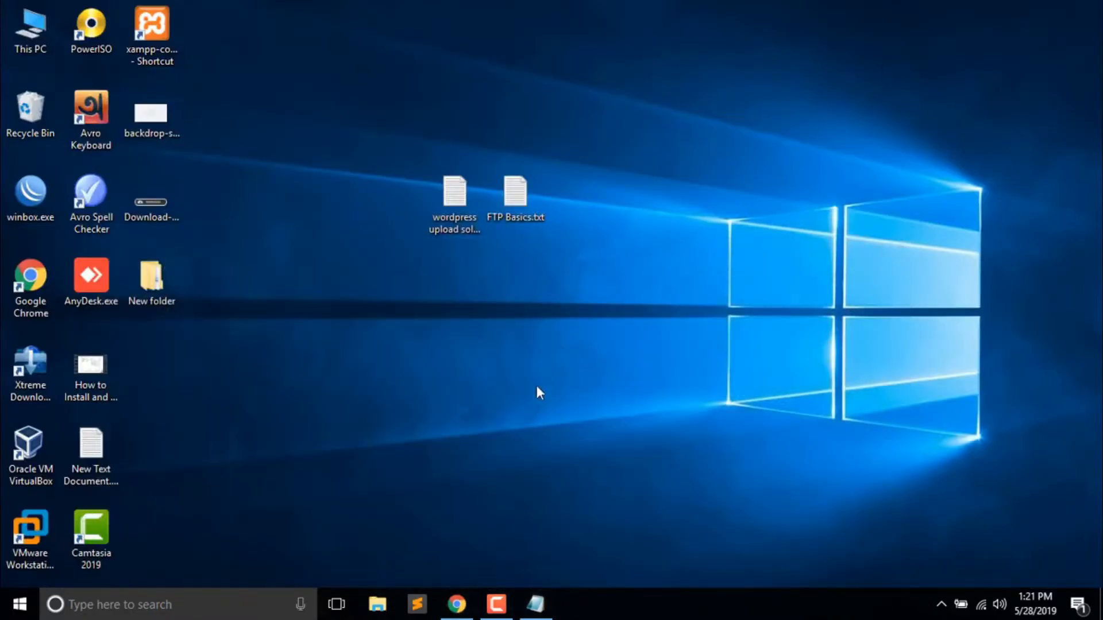
- Close the duplicate unedited FTP Basics.txt and bring back the edited Notepad window
double_click(529, 205)
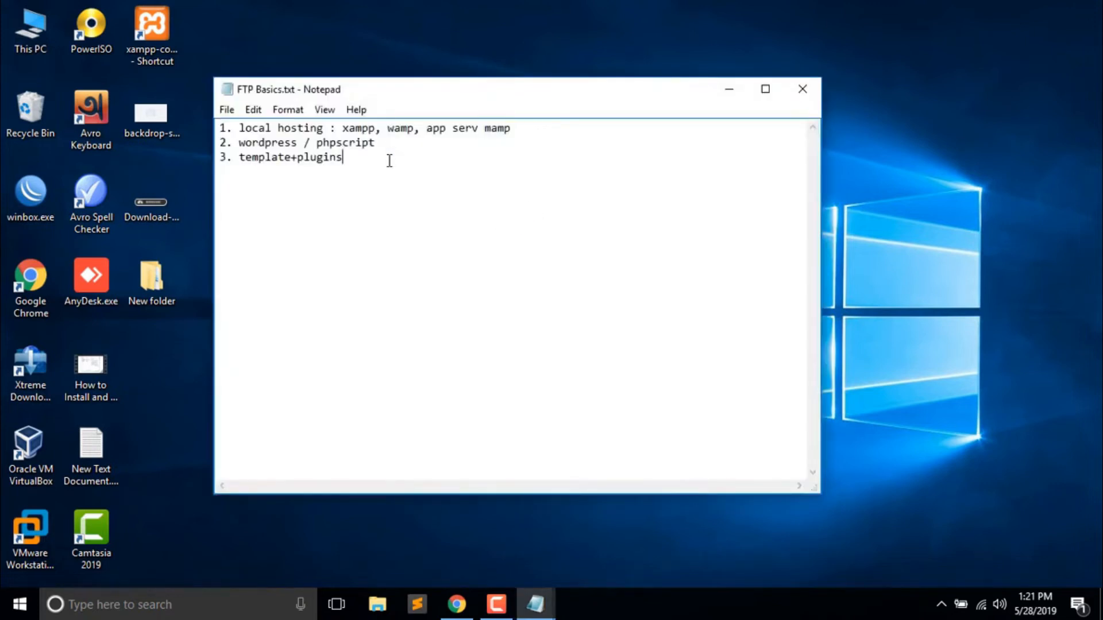
left_click(795, 95)
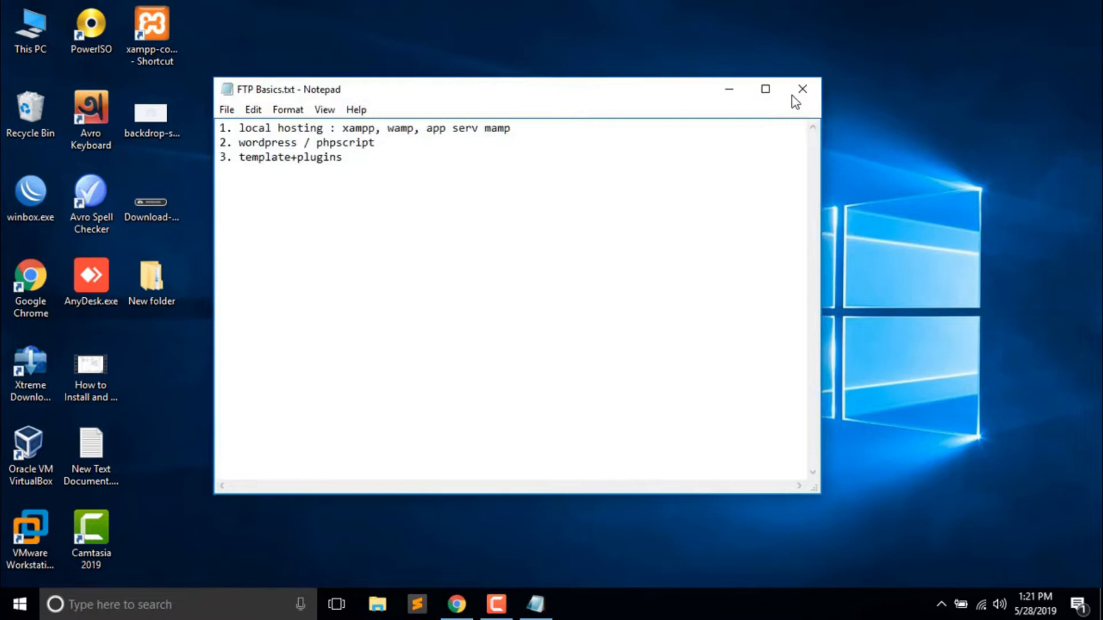
left_click(535, 604)
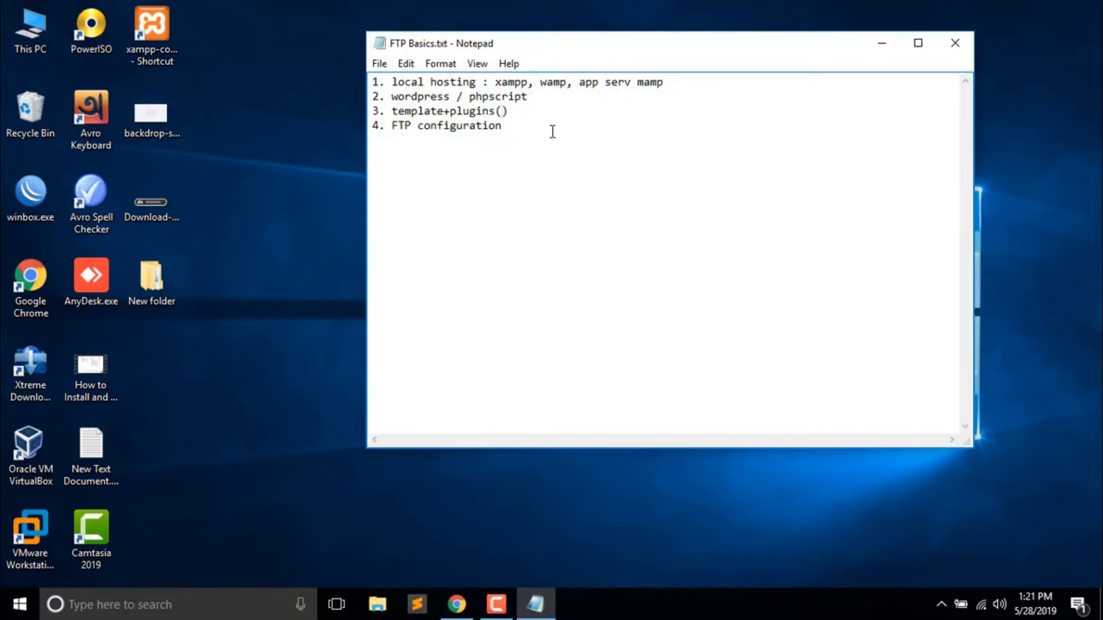
- Append '(Dooplay)' to line 3, save FTP Basics.txt, and minimize Notepad
type("ooplay")
left_click(379, 65)
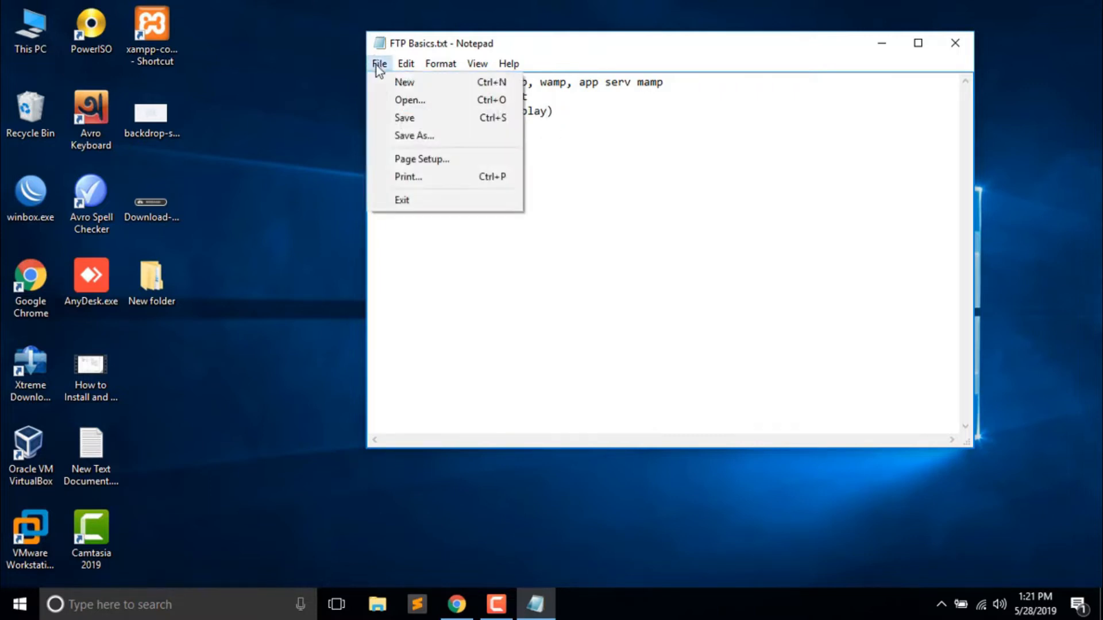
left_click(386, 115)
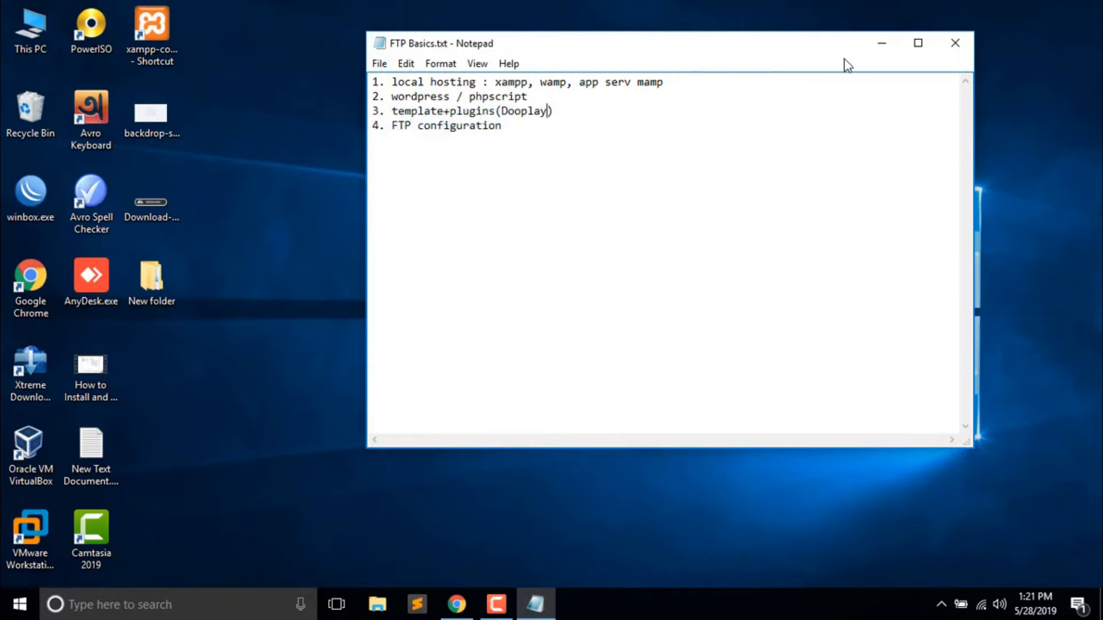
left_click(869, 53)
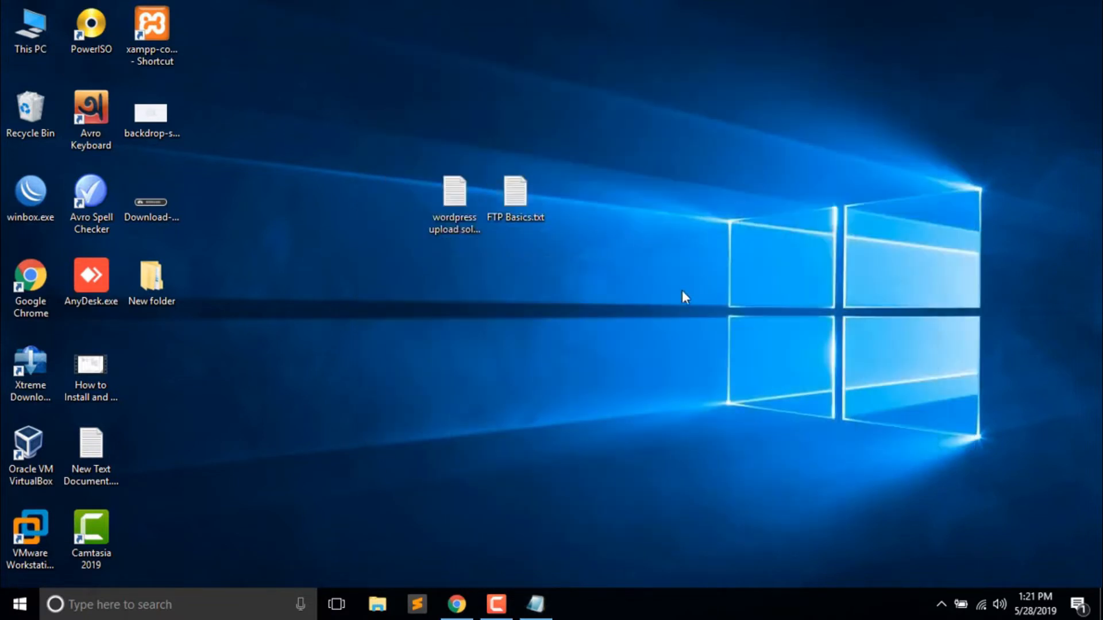
- Browse This PC > D: > FTP Server, select the Dooplay theme zip, then minimize Explorer
double_click(30, 29)
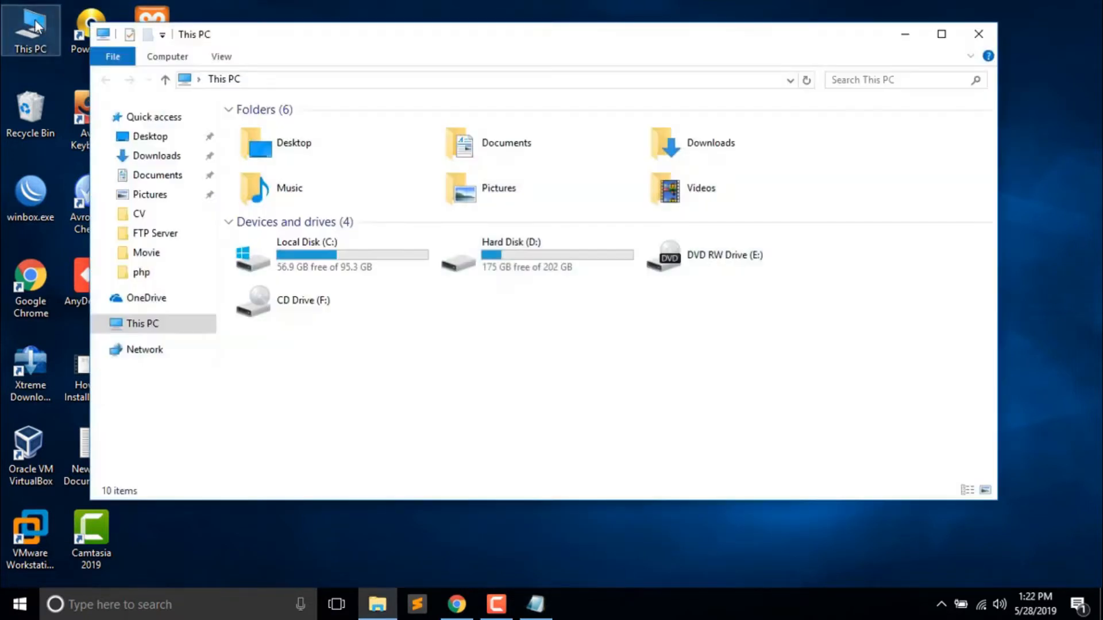
double_click(478, 250)
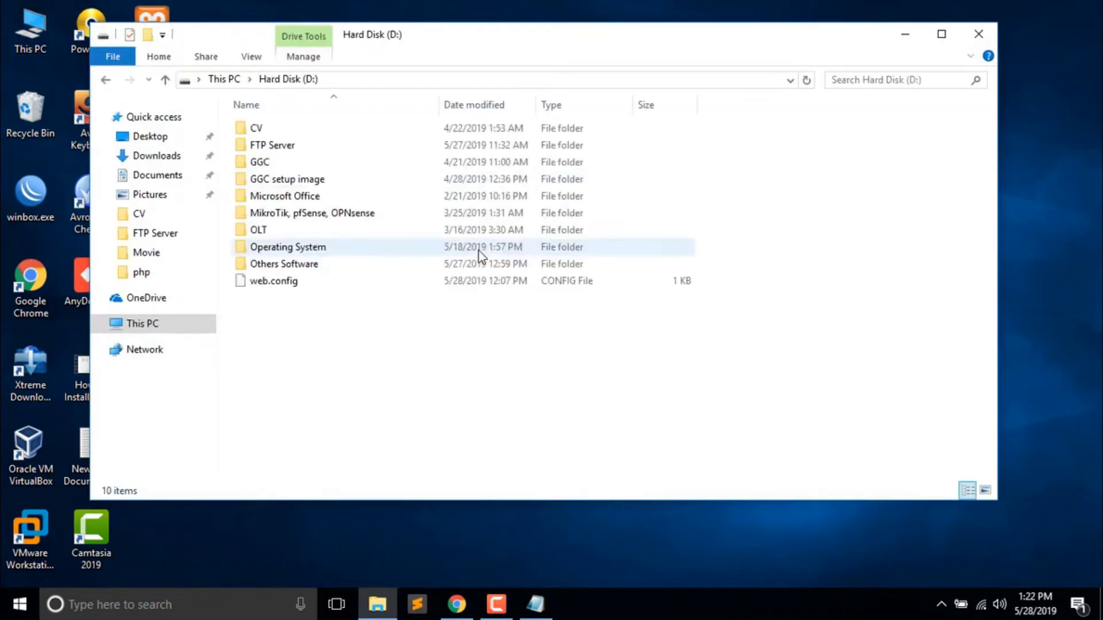
double_click(318, 148)
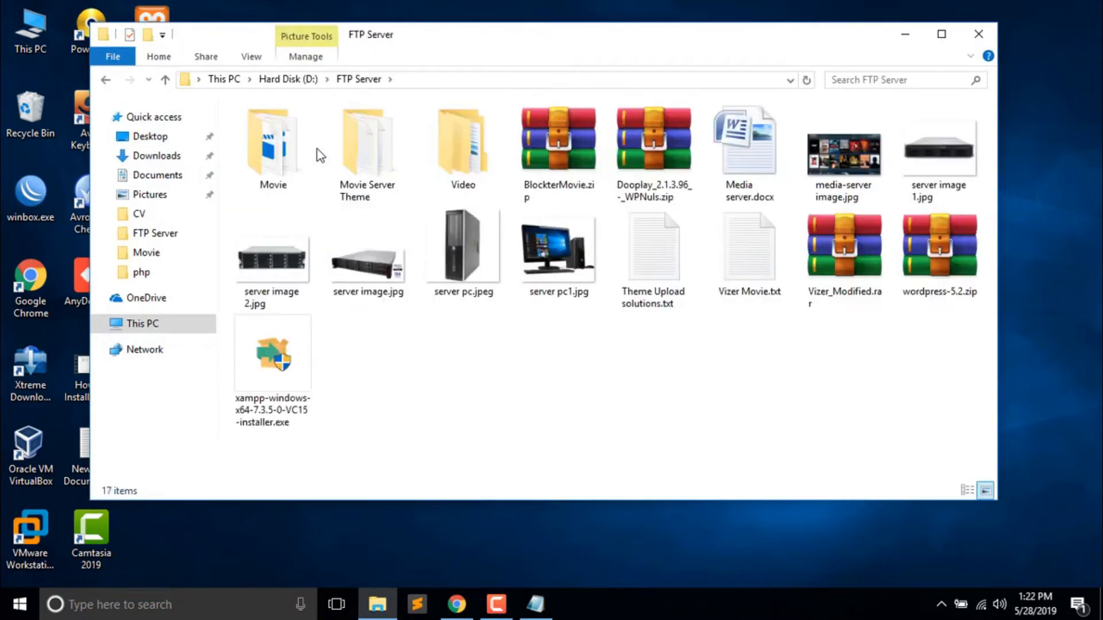
double_click(363, 170)
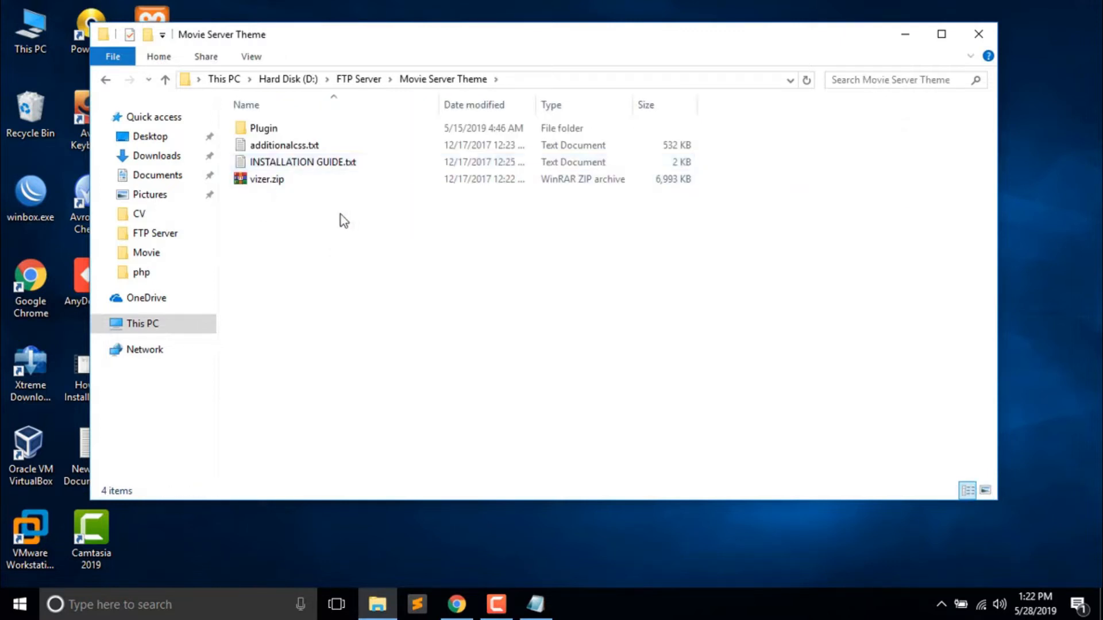
left_click(105, 80)
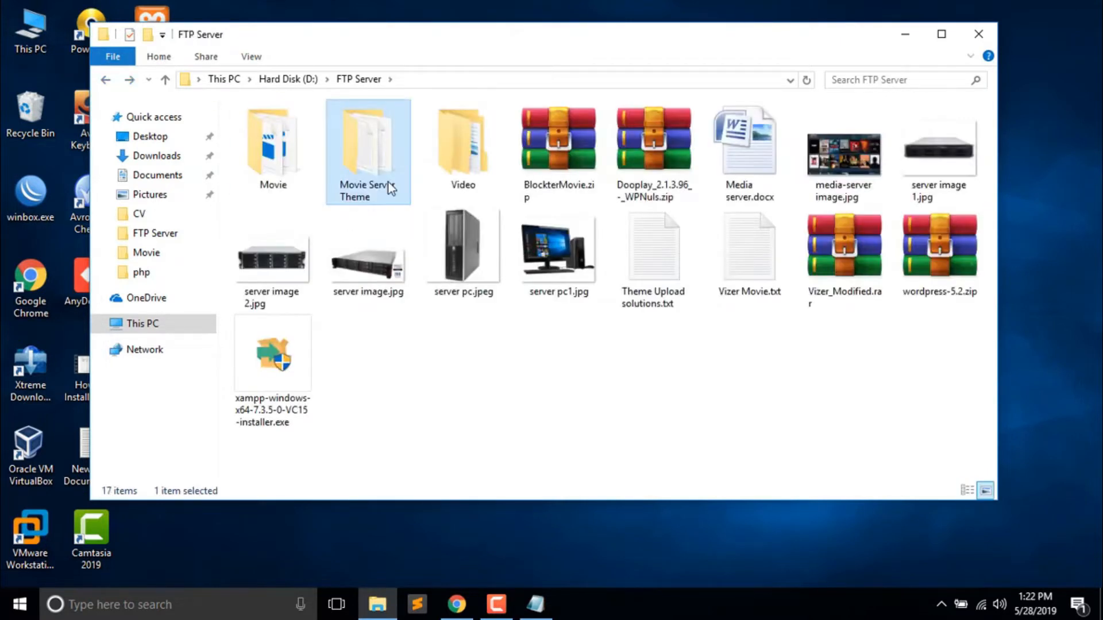
left_click(508, 391)
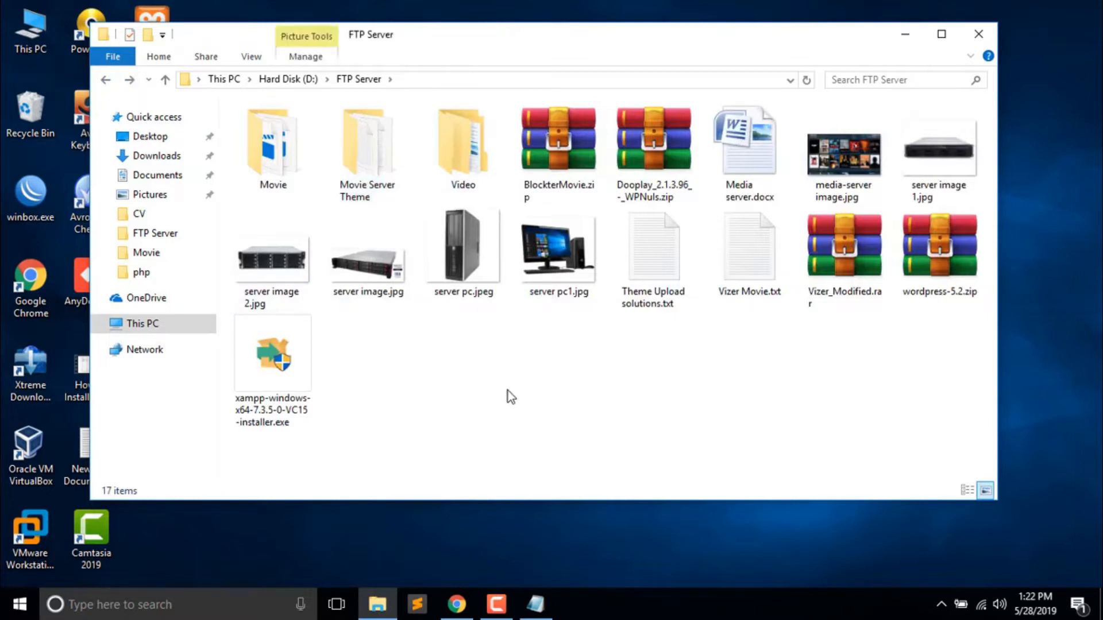
left_click(656, 173)
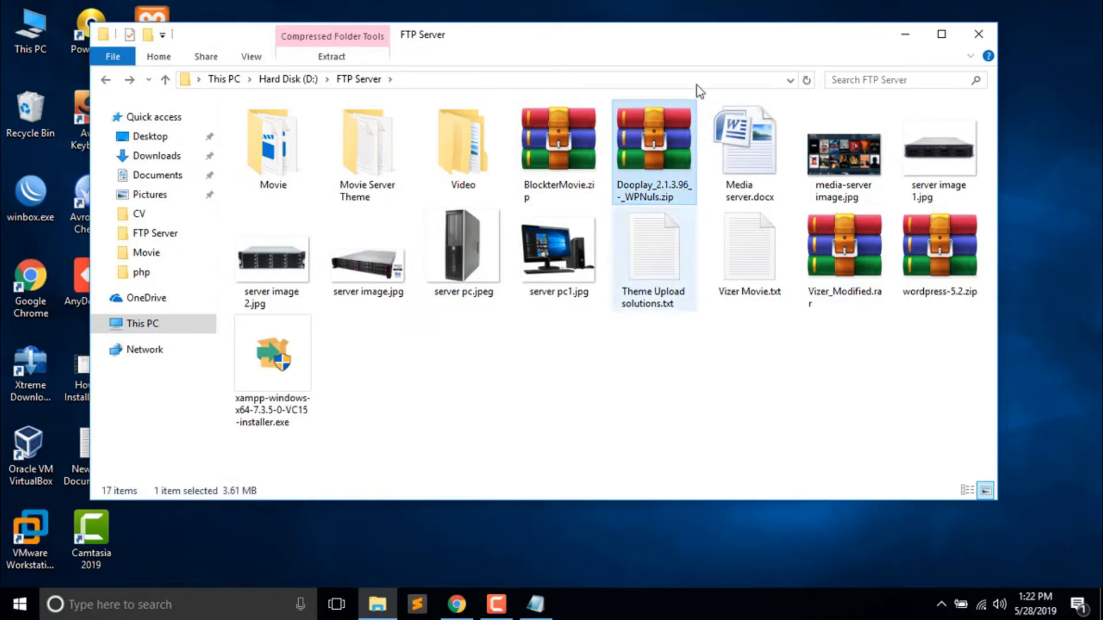
left_click_drag(709, 38, 731, 47)
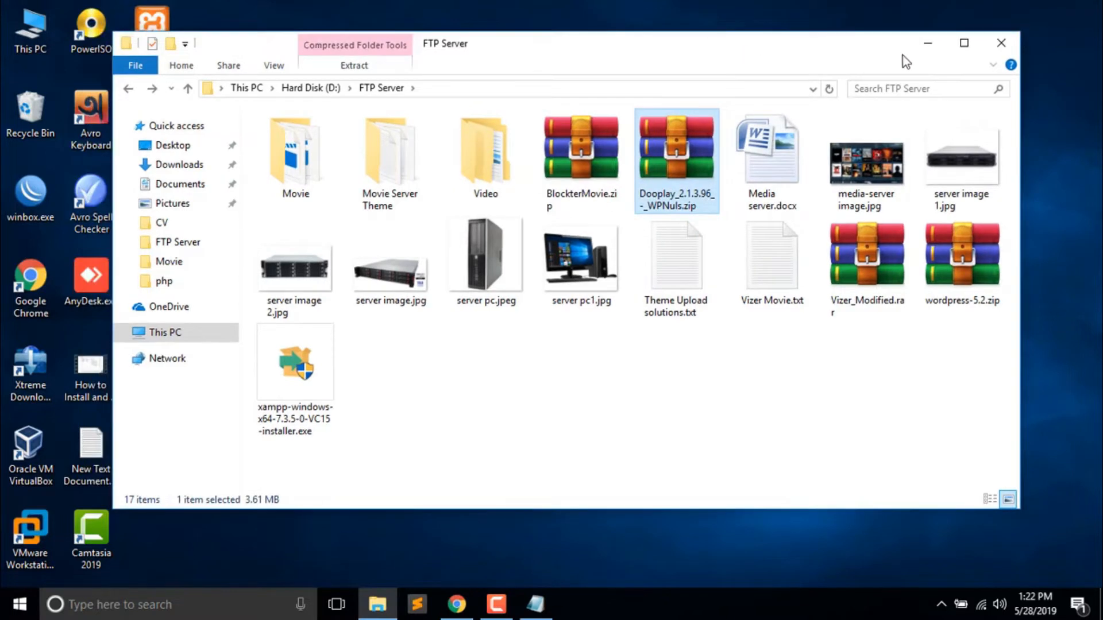
left_click(926, 45)
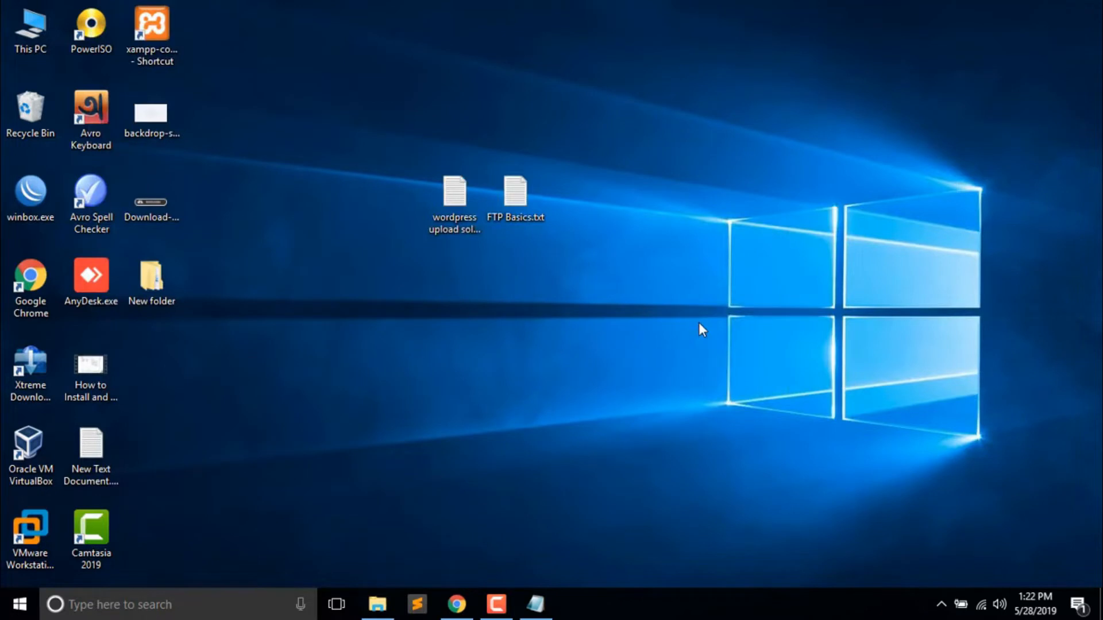
- Switch to the Manage Themes tab and reload the page
left_click(456, 603)
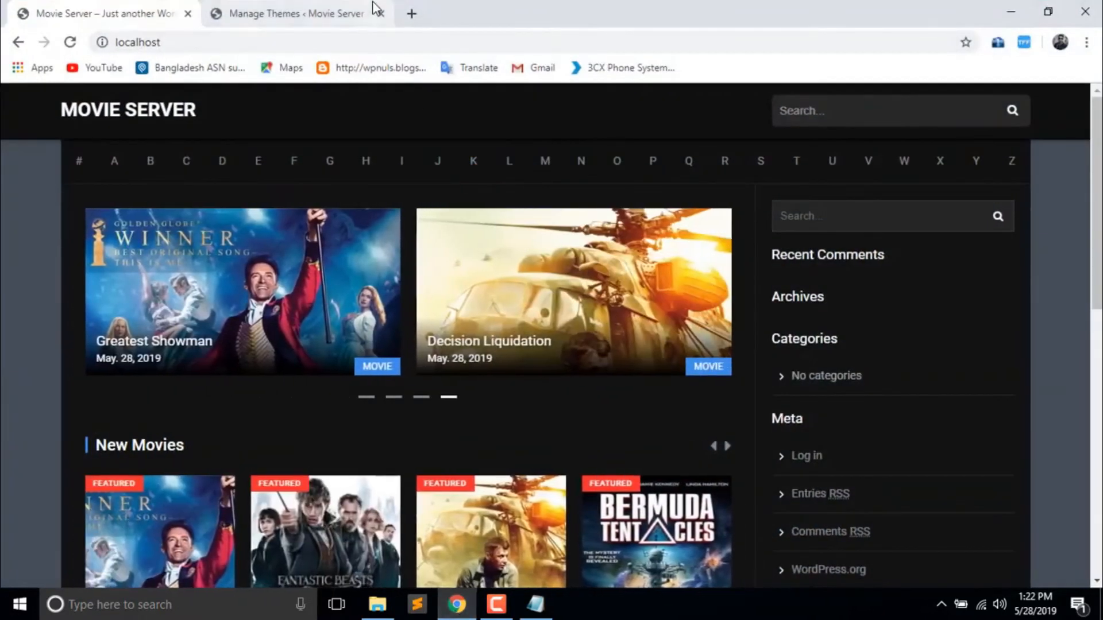
left_click(372, 13)
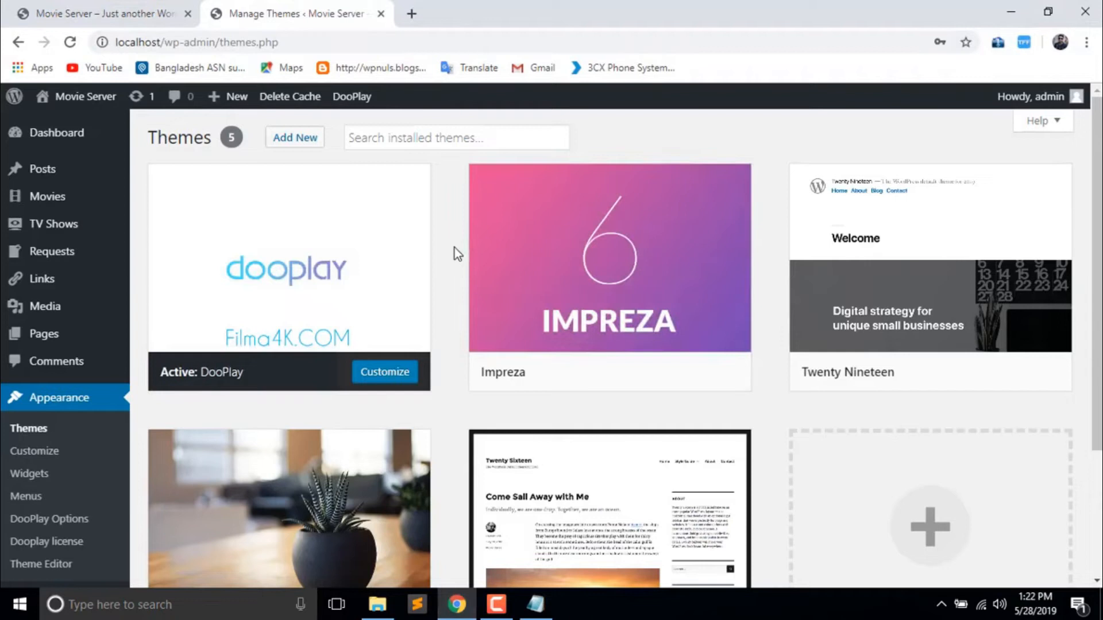
left_click(61, 408)
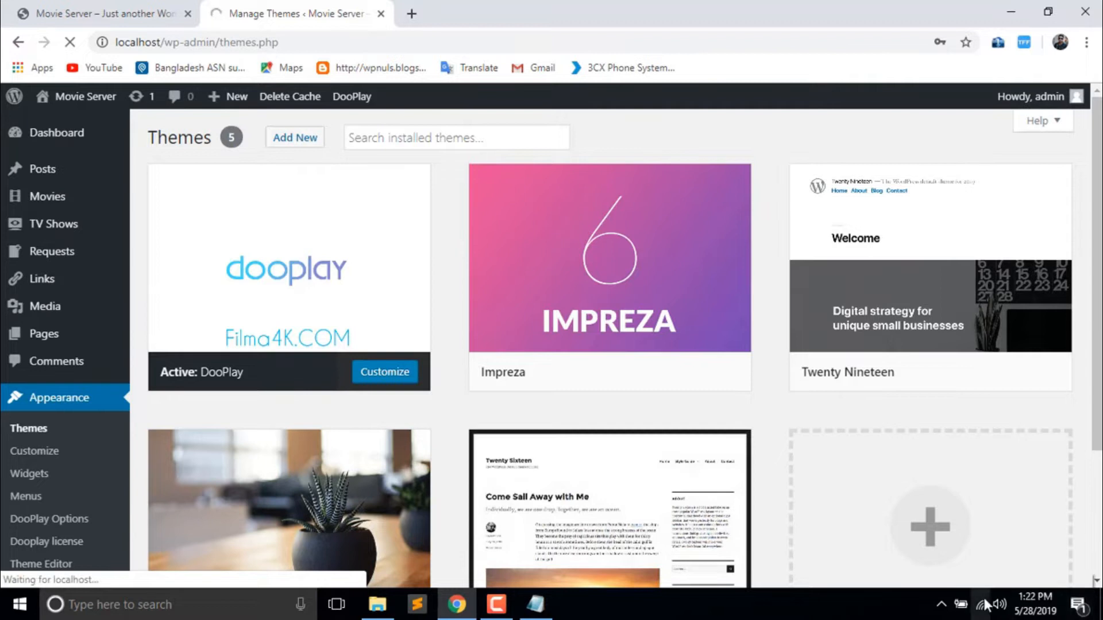
- Disconnect the PC from the current Wi-Fi network
mouse_move(984, 598)
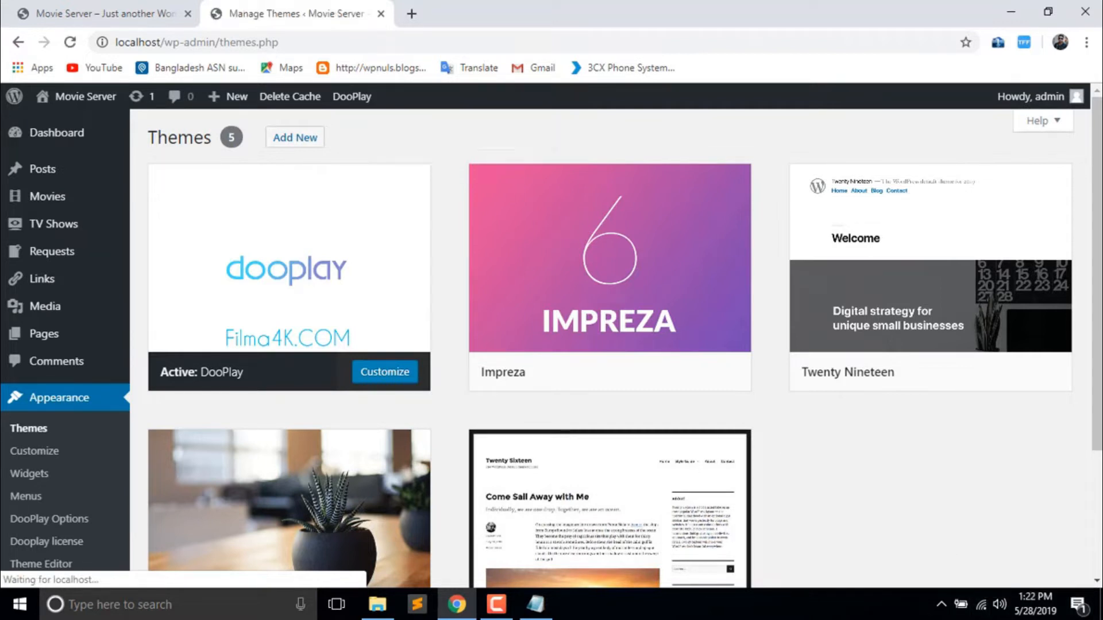
left_click(982, 604)
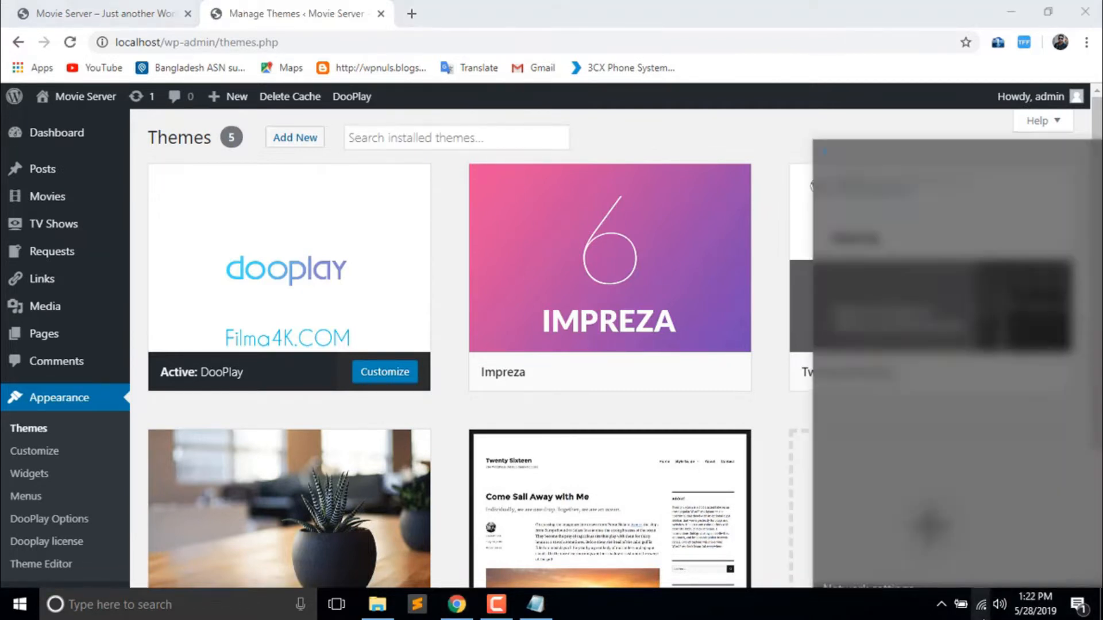
left_click(943, 172)
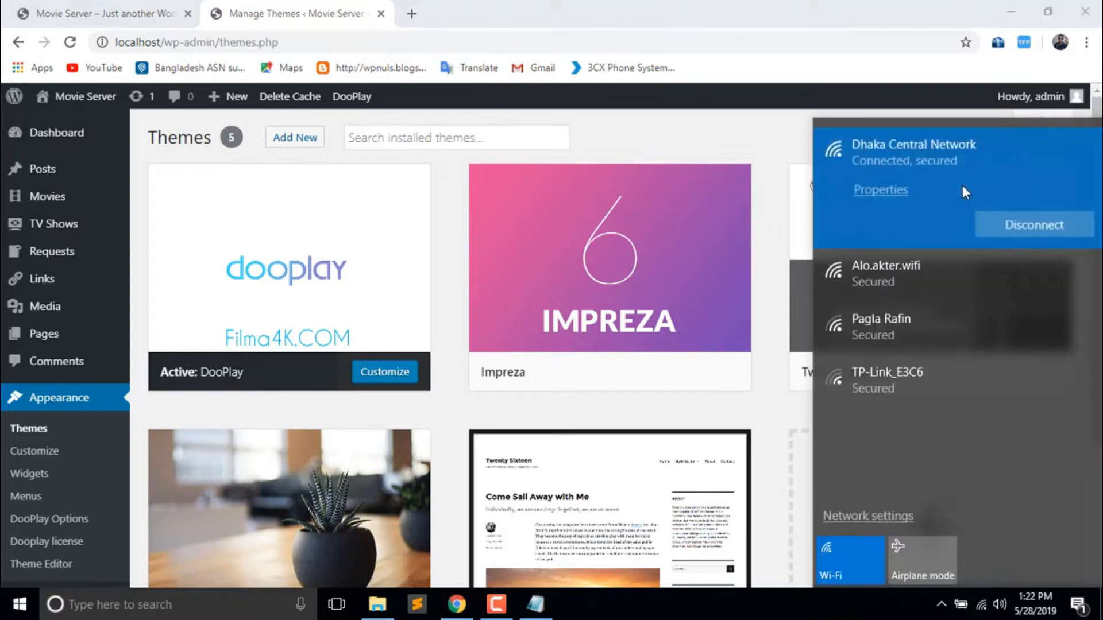
left_click(1027, 229)
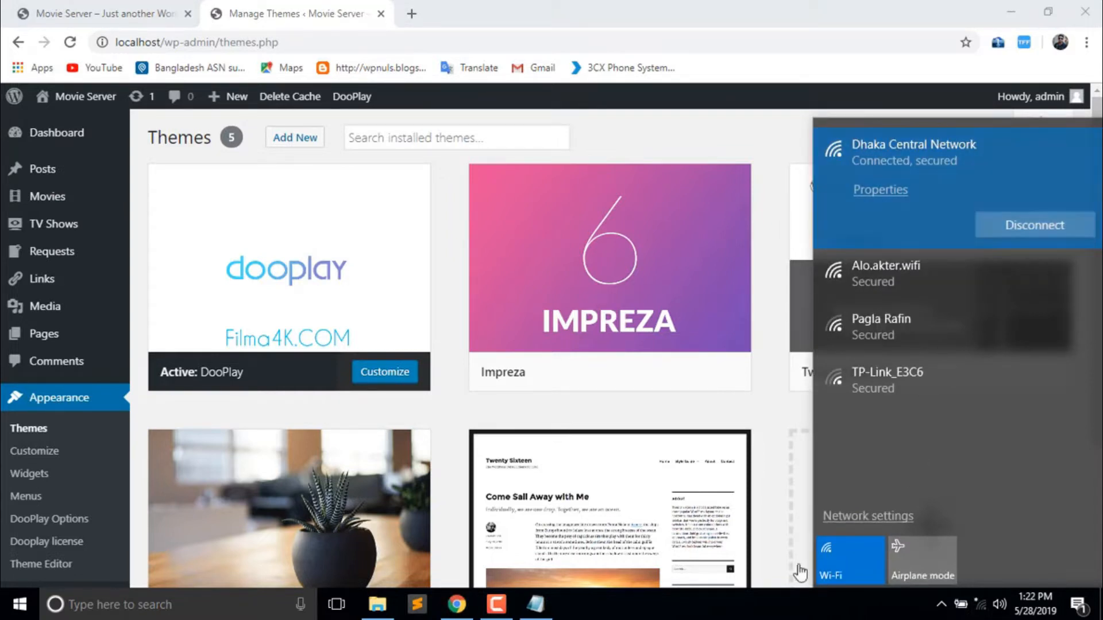
left_click(777, 108)
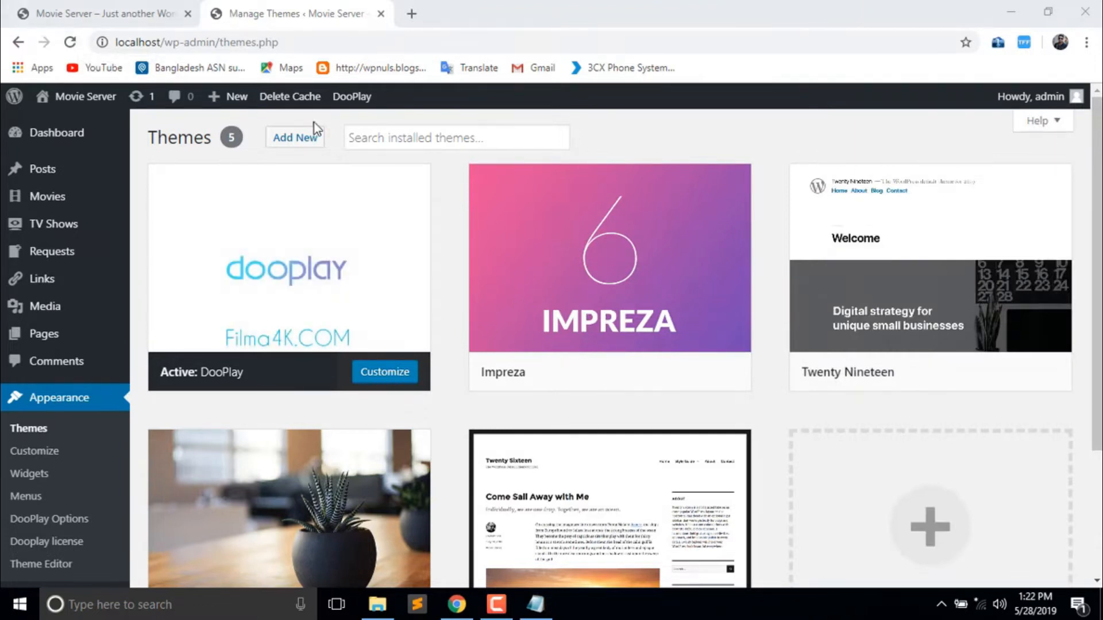
- Bring up the Upload Theme form on Add Themes, then start a new tab
left_click(307, 140)
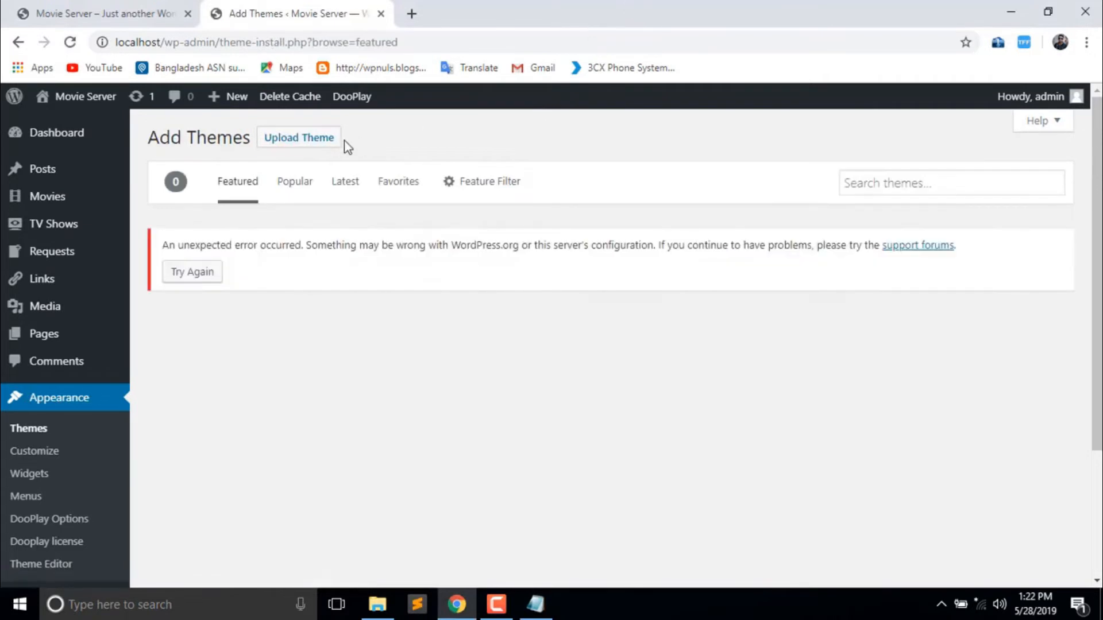
left_click(309, 153)
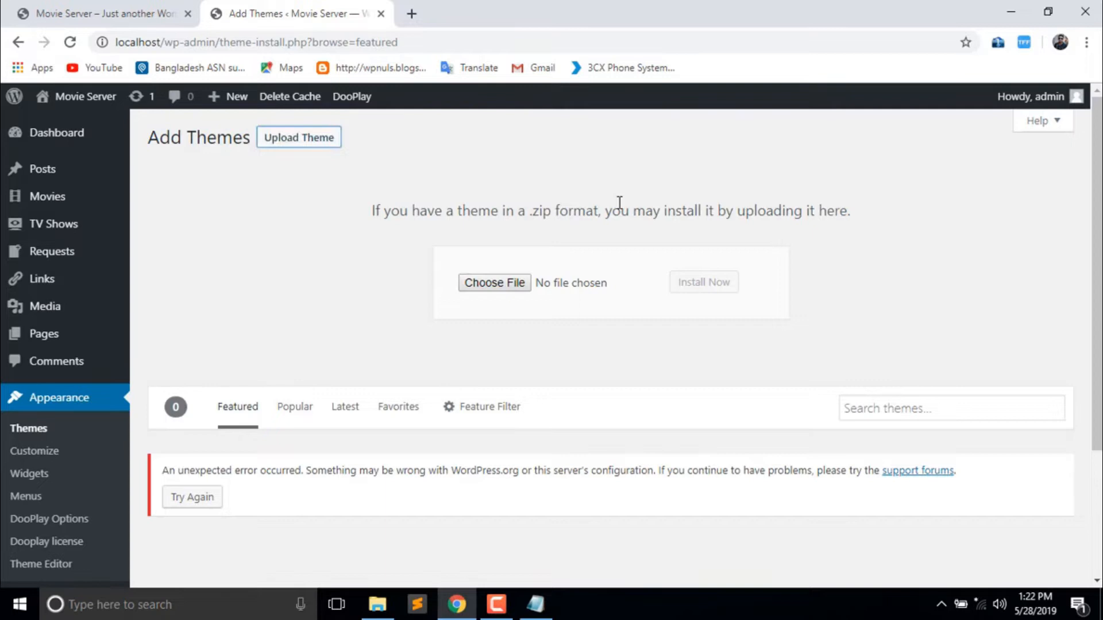
left_click(411, 14)
- Load localhost/ftp, which returns the Movie Server page-not-found error
type("localhost")
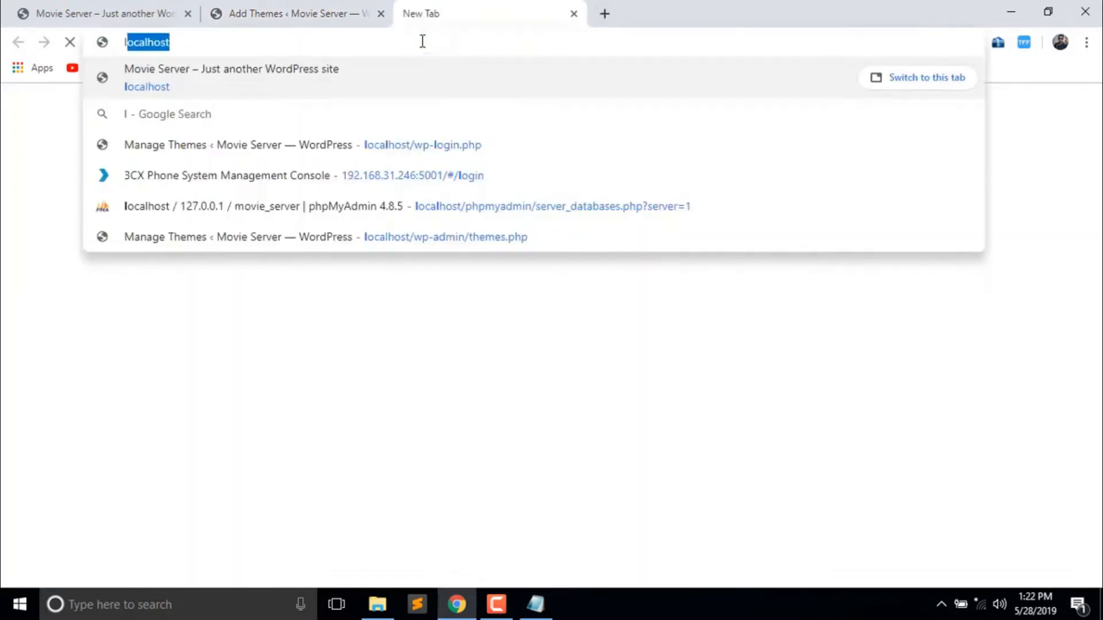
type("/ftp")
key("Delete")
key("Return")
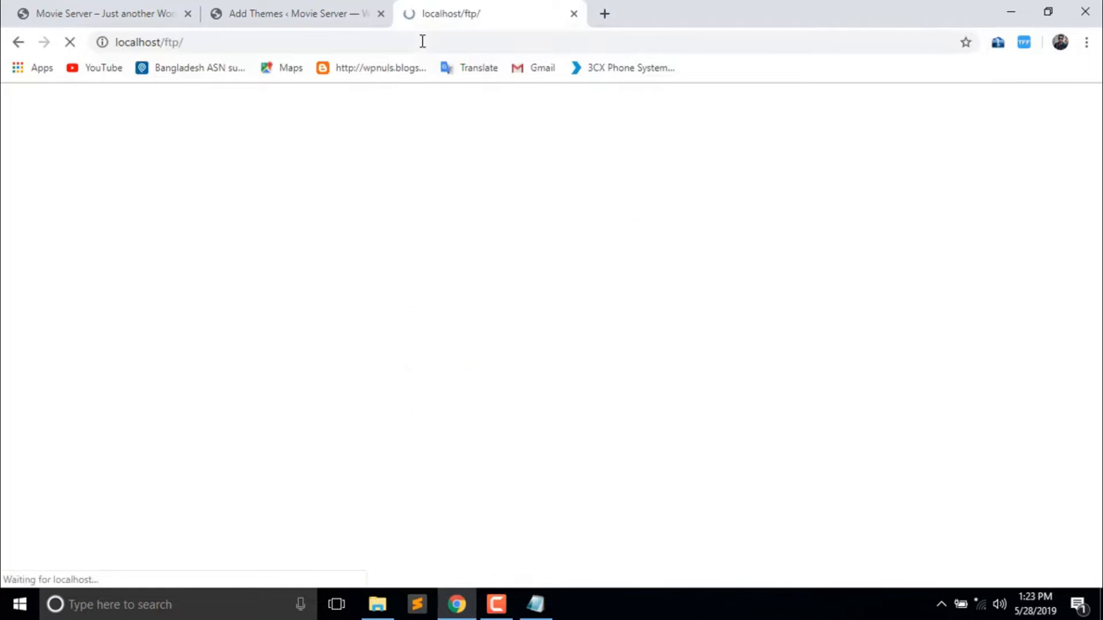
scroll(551, 335, "down", 15)
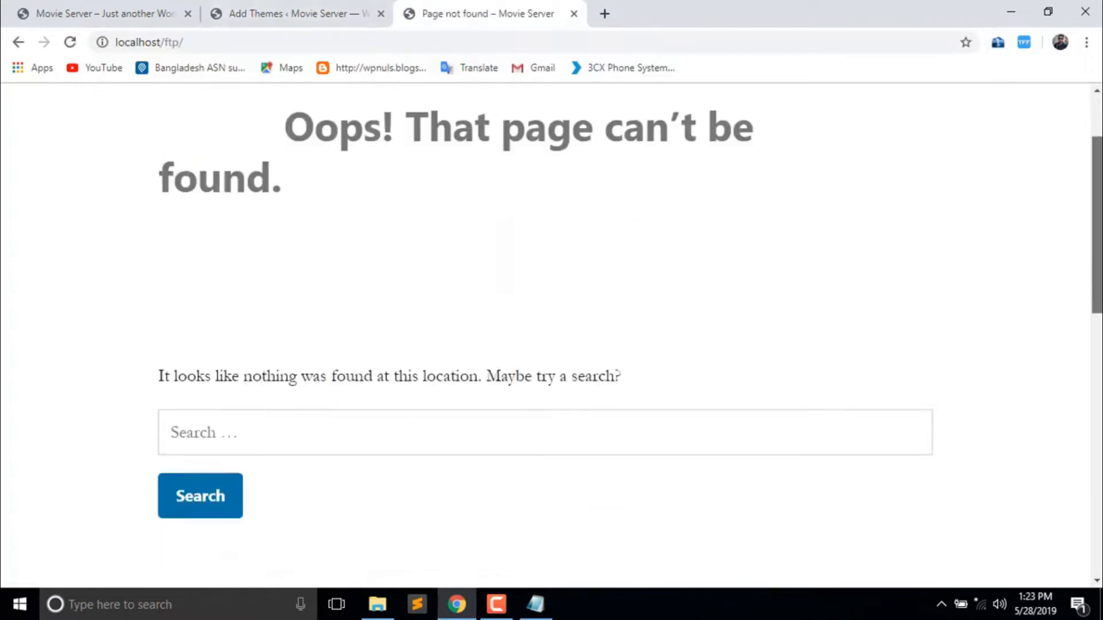
scroll(551, 335, "up", 5)
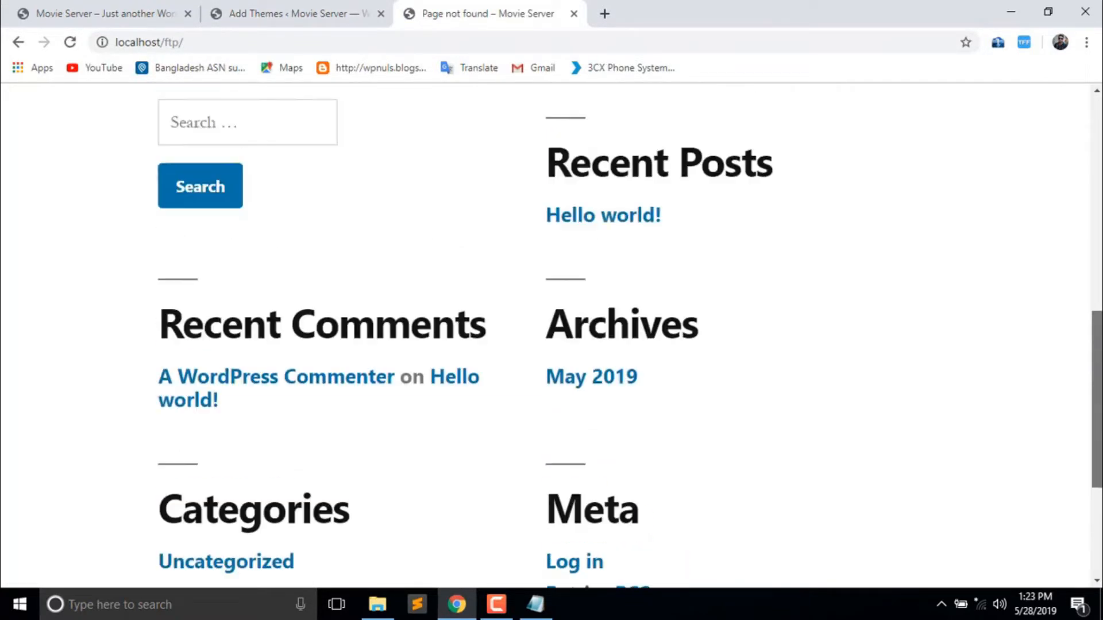
scroll(552, 335, "down", 5)
scroll(551, 335, "up", 5)
scroll(551, 335, "down", 1)
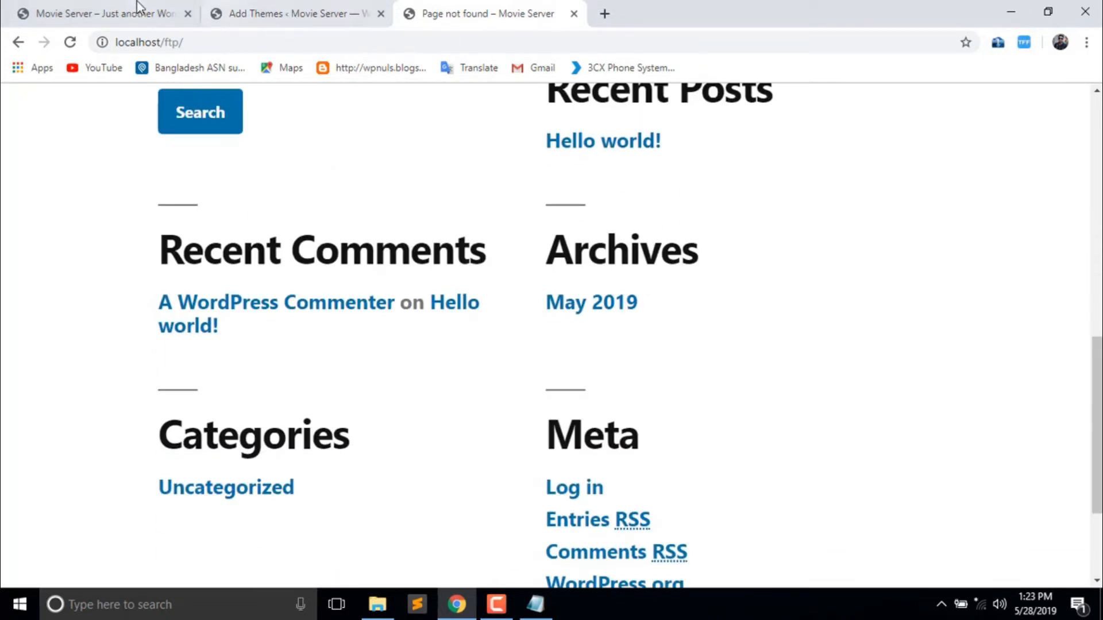
- Return to the Movie Server homepage tab and scroll through it
left_click(140, 13)
scroll(551, 336, "down", 10)
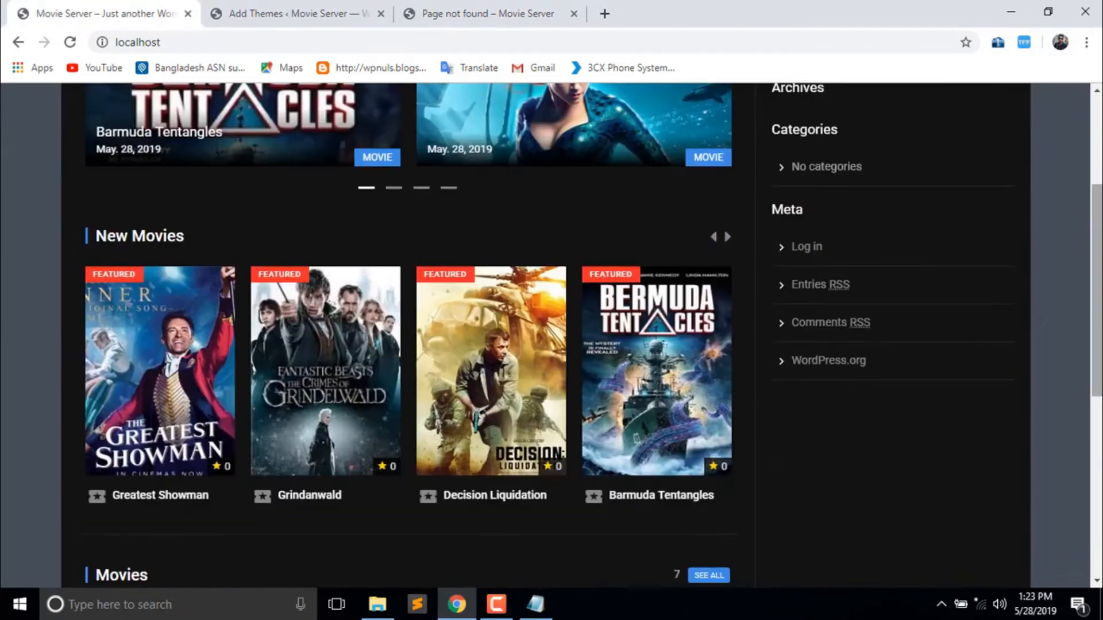
scroll(552, 336, "up", 10)
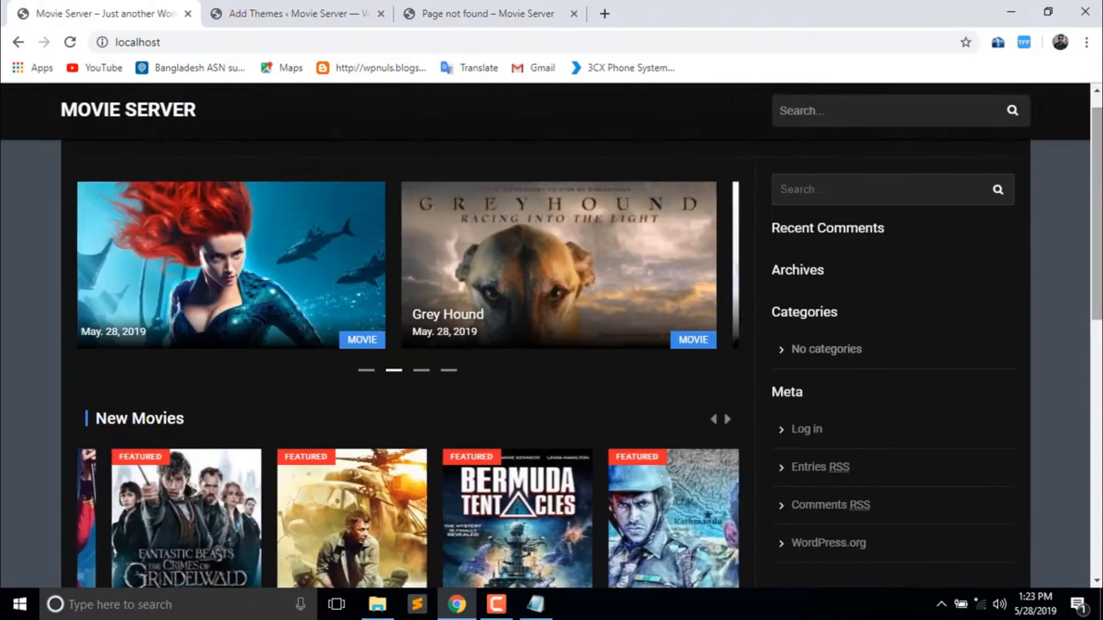
left_click_drag(1098, 214, 1097, 203)
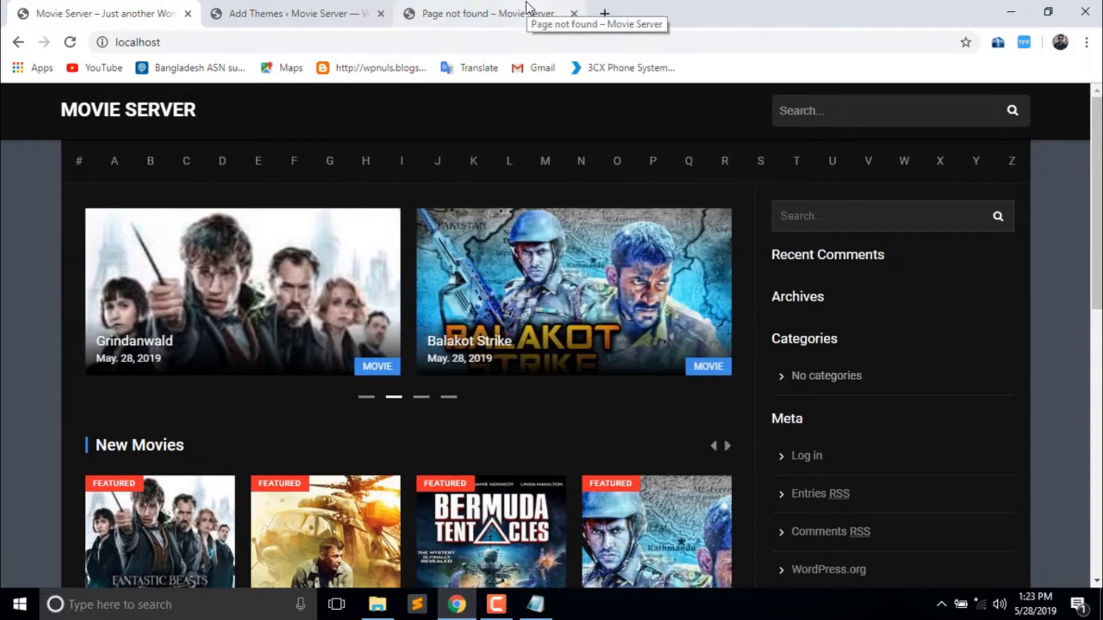
- Choose Dooplay_2.1.3.96_-_WPNuls.zip from D:\FTP Server as the theme upload file
left_click(290, 13)
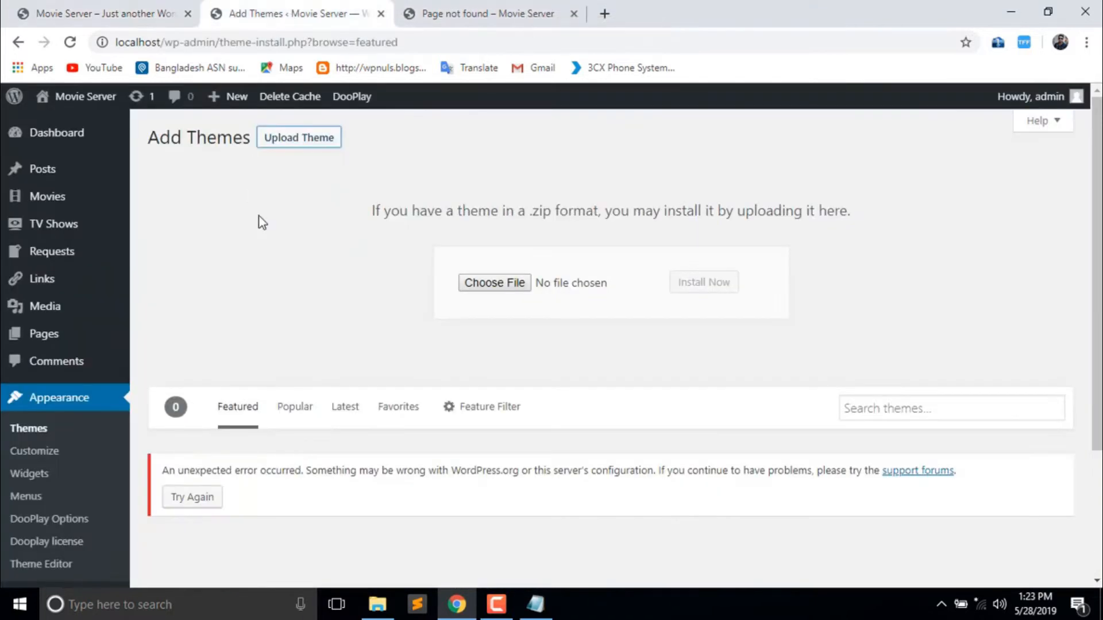
left_click(472, 286)
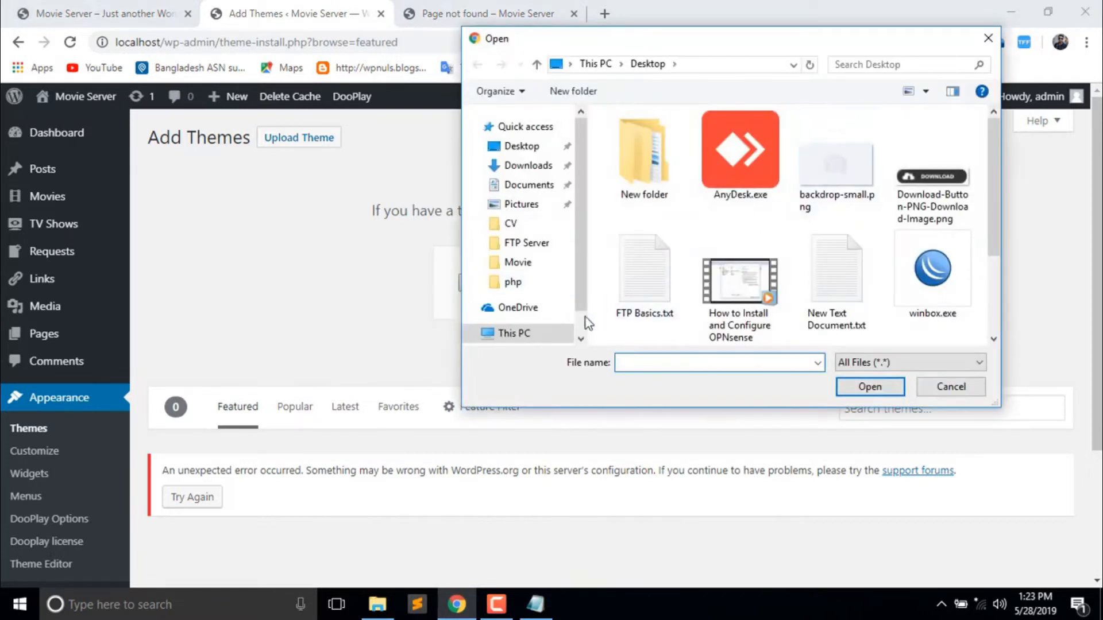
left_click(580, 330)
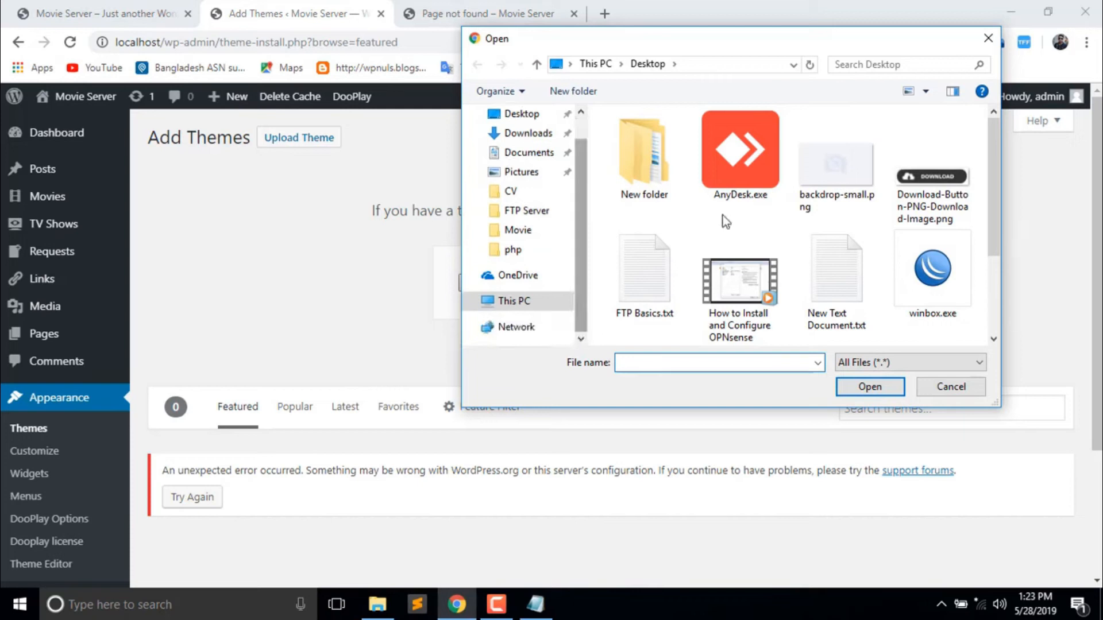
left_click(514, 302)
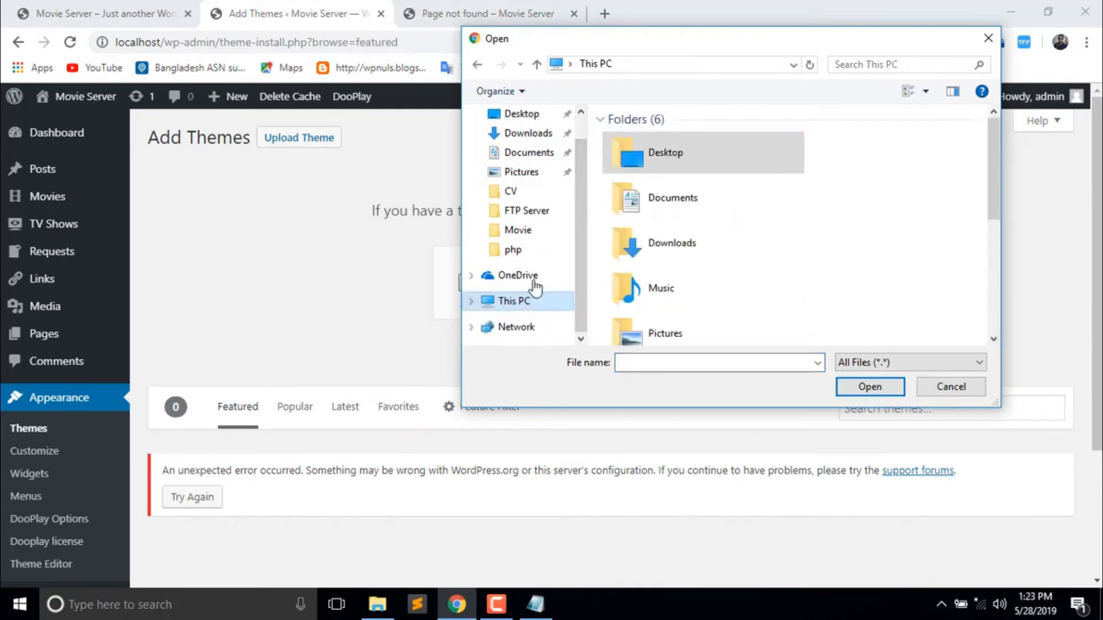
left_click_drag(995, 181, 992, 274)
double_click(697, 292)
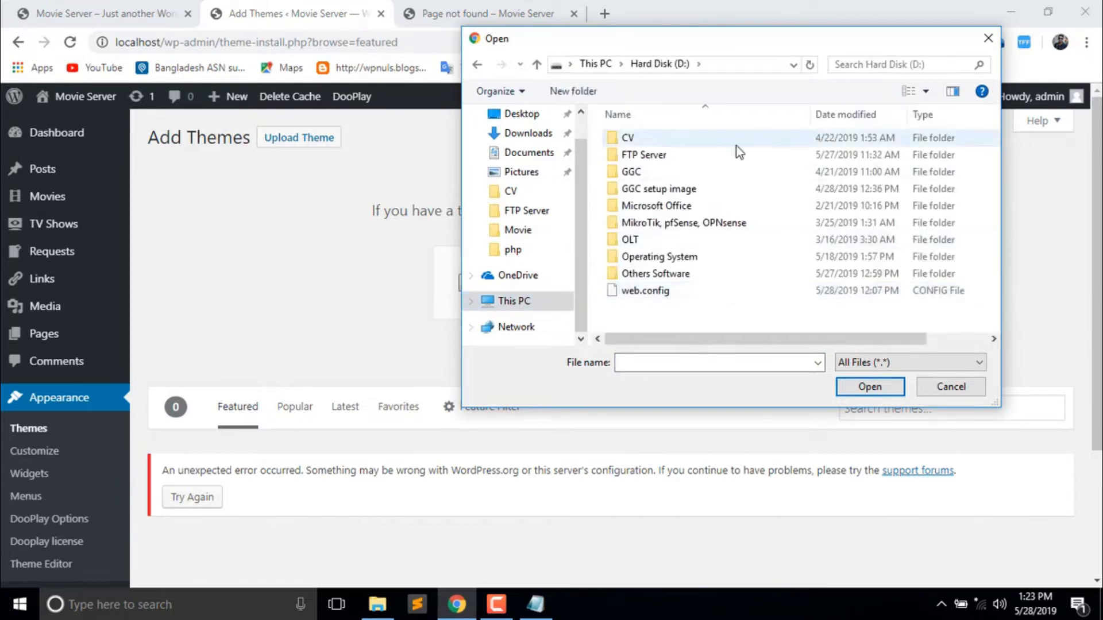
double_click(687, 150)
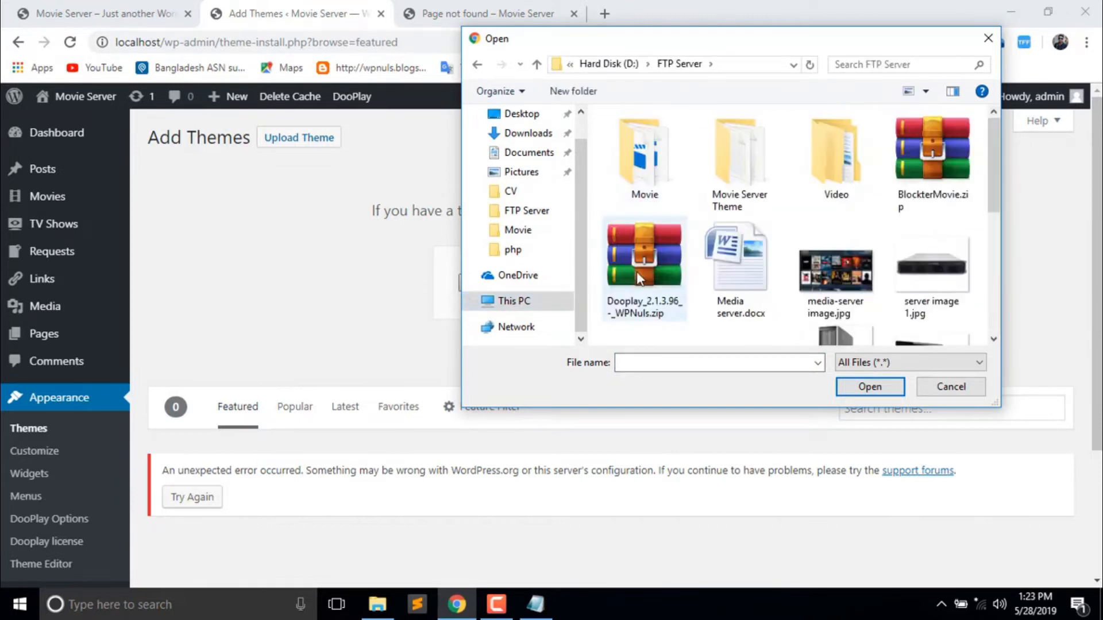
left_click(637, 271)
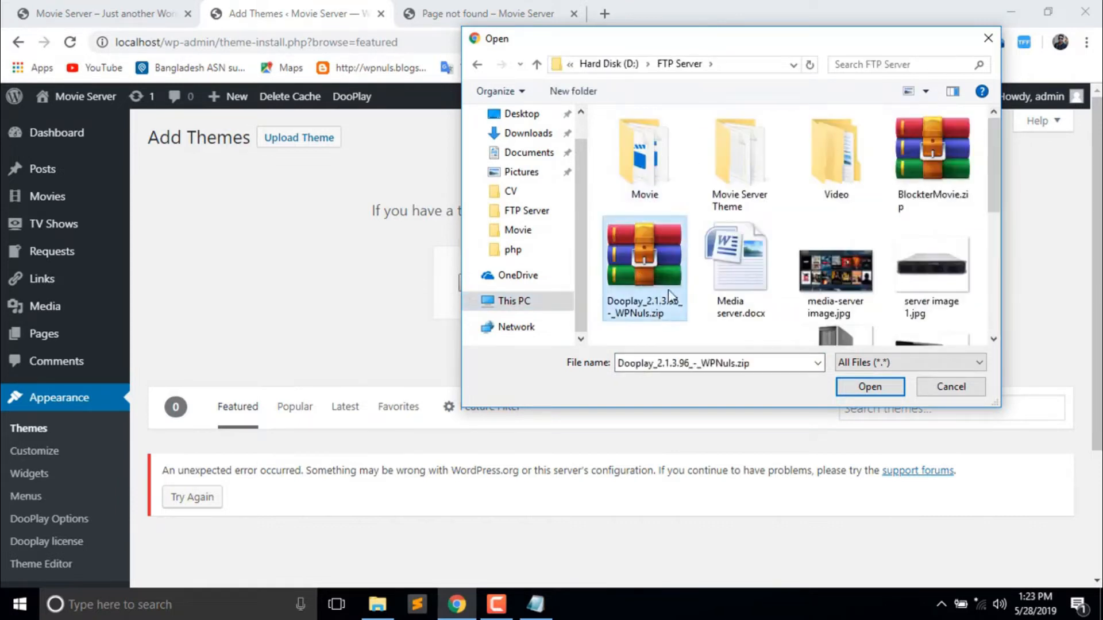
left_click(867, 393)
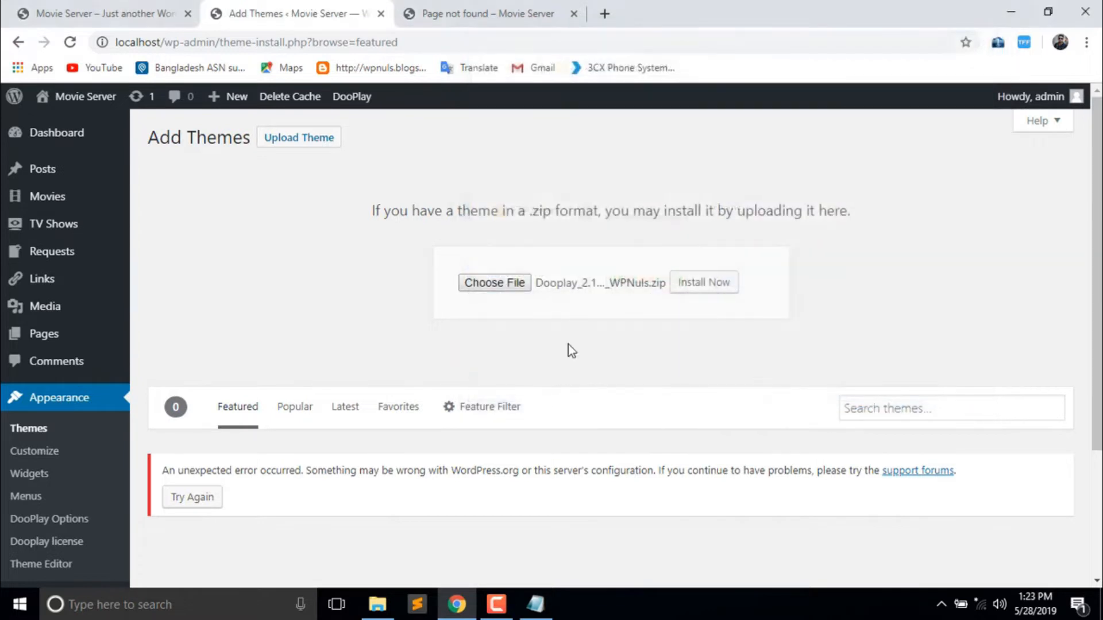
- Install the Dooplay zip, which fails because the theme folder already exists, then go to the Dashboard
left_click(699, 287)
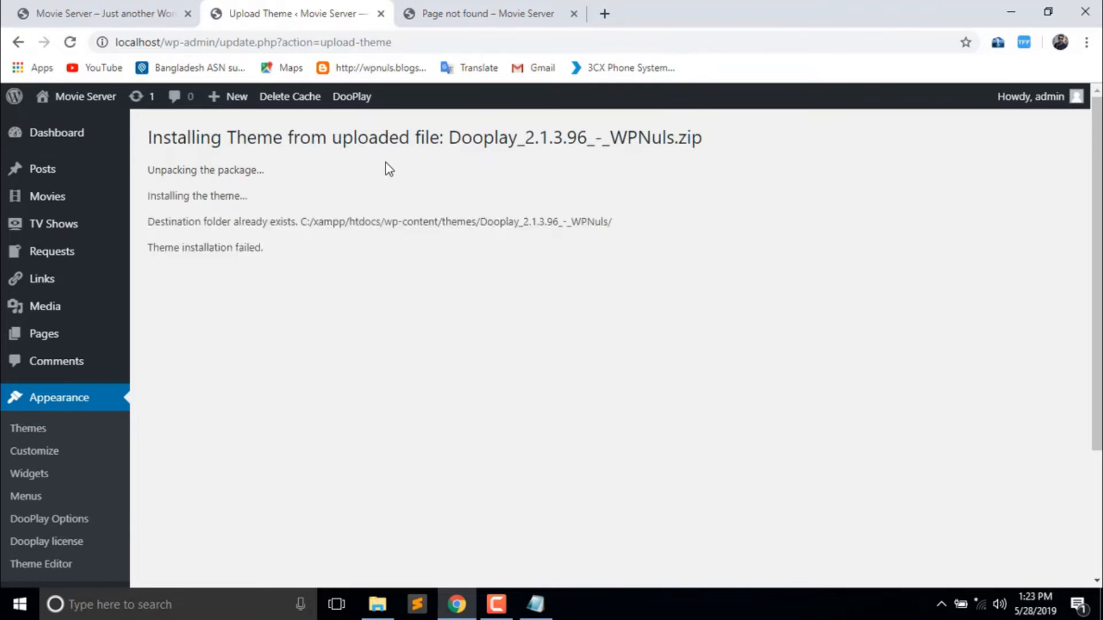
left_click_drag(150, 248, 57, 251)
left_click(275, 268)
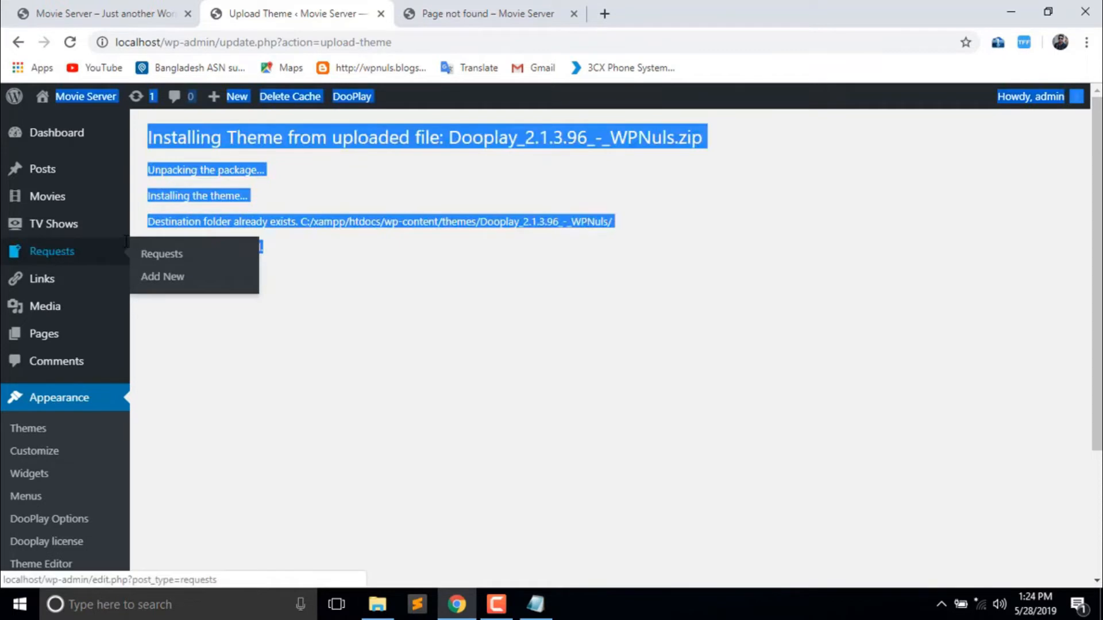
left_click(325, 271)
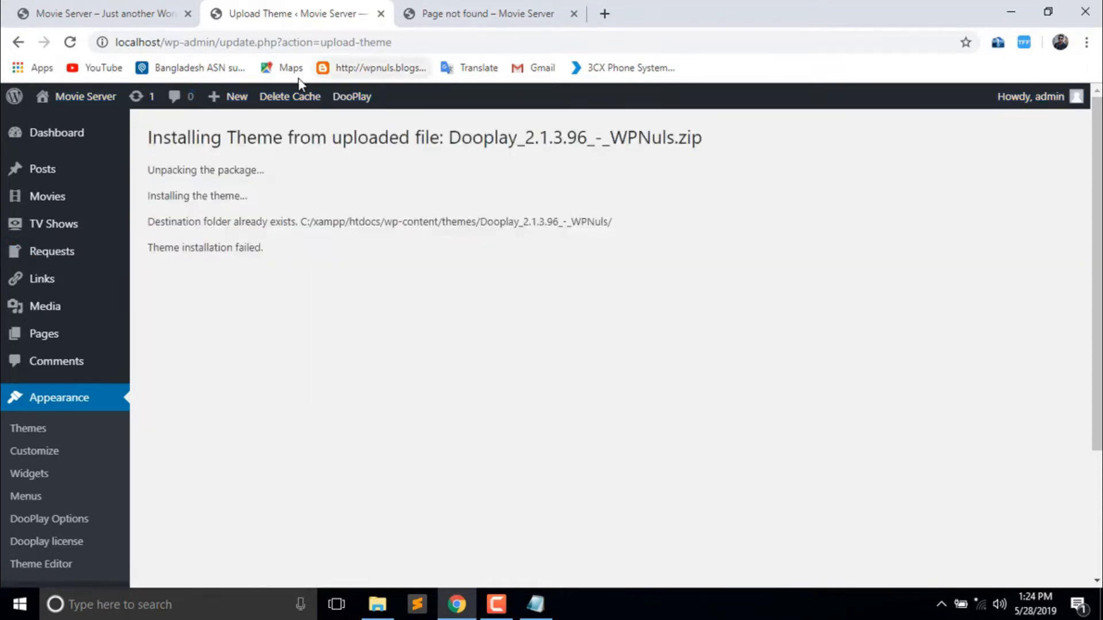
left_click(27, 43)
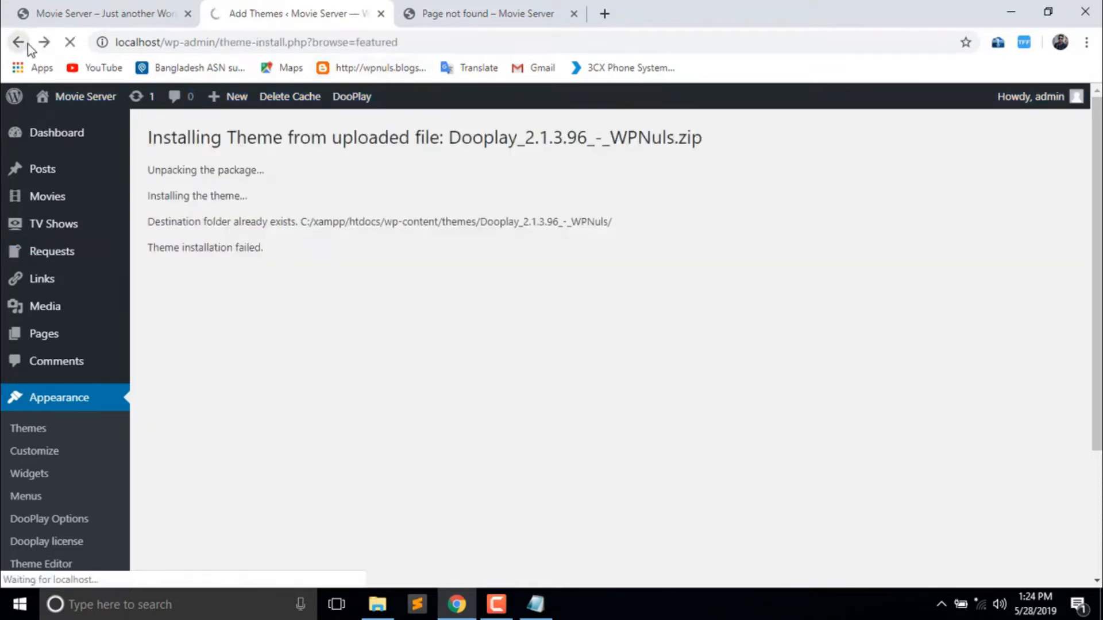
left_click(46, 133)
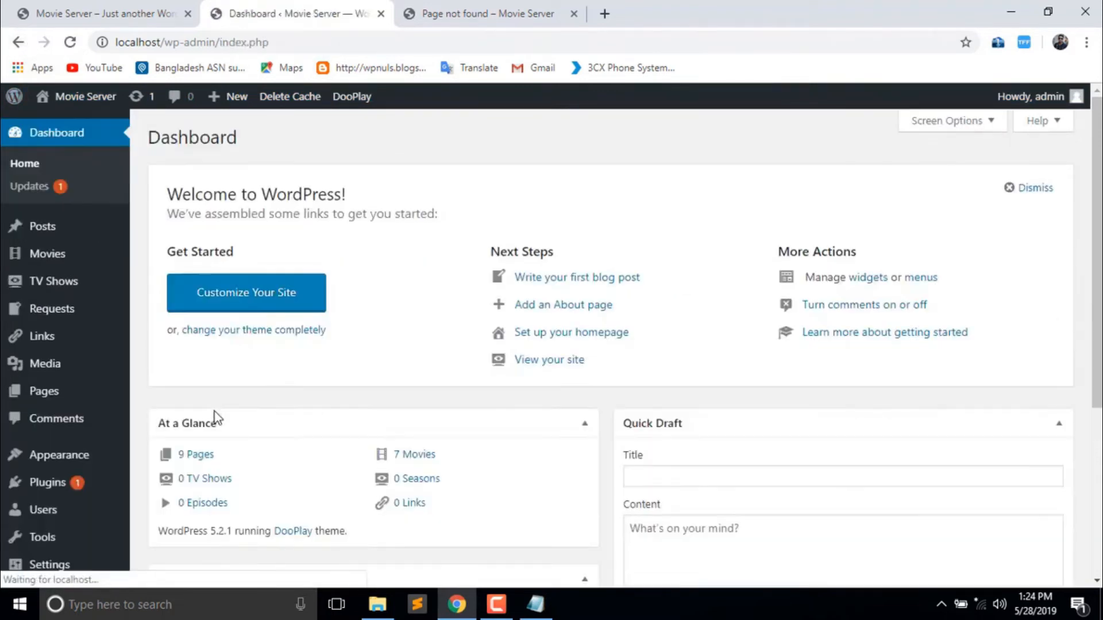
- Open Appearance > Themes and scroll the theme cards, with DooPlay active among 5
left_click(46, 455)
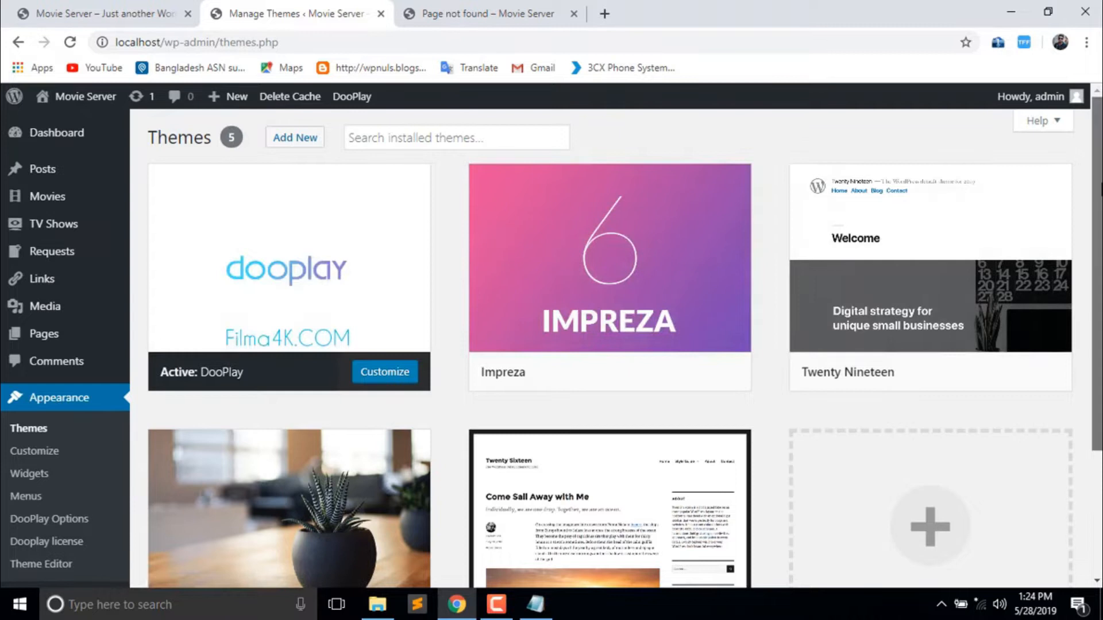
scroll(609, 345, "down", 3)
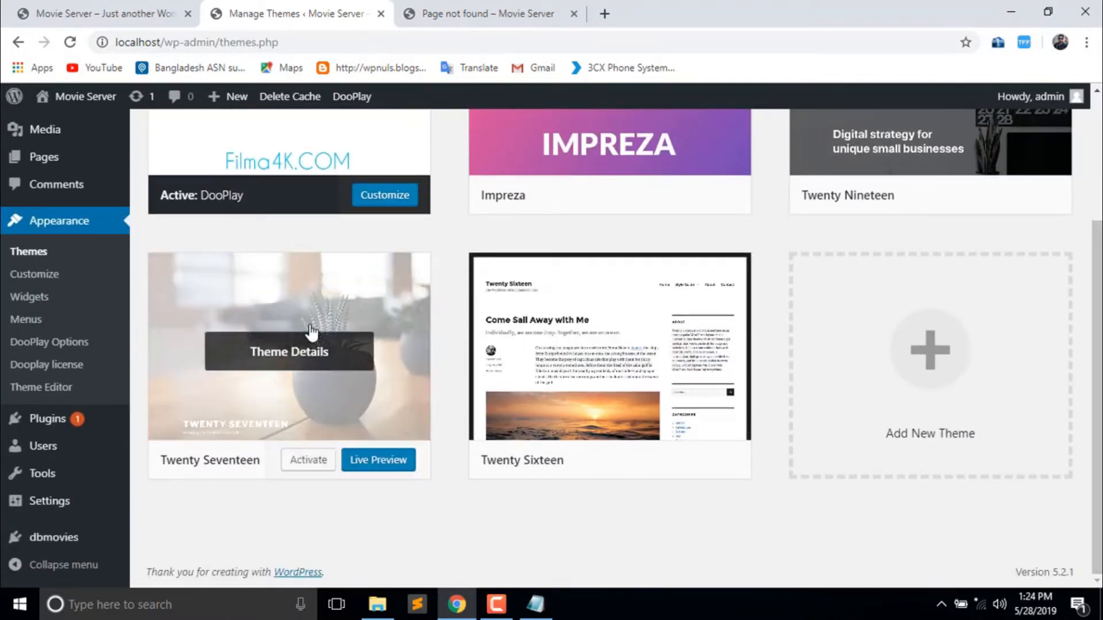
- Open the DooPlay license page and inspect the license key field
left_click(73, 371)
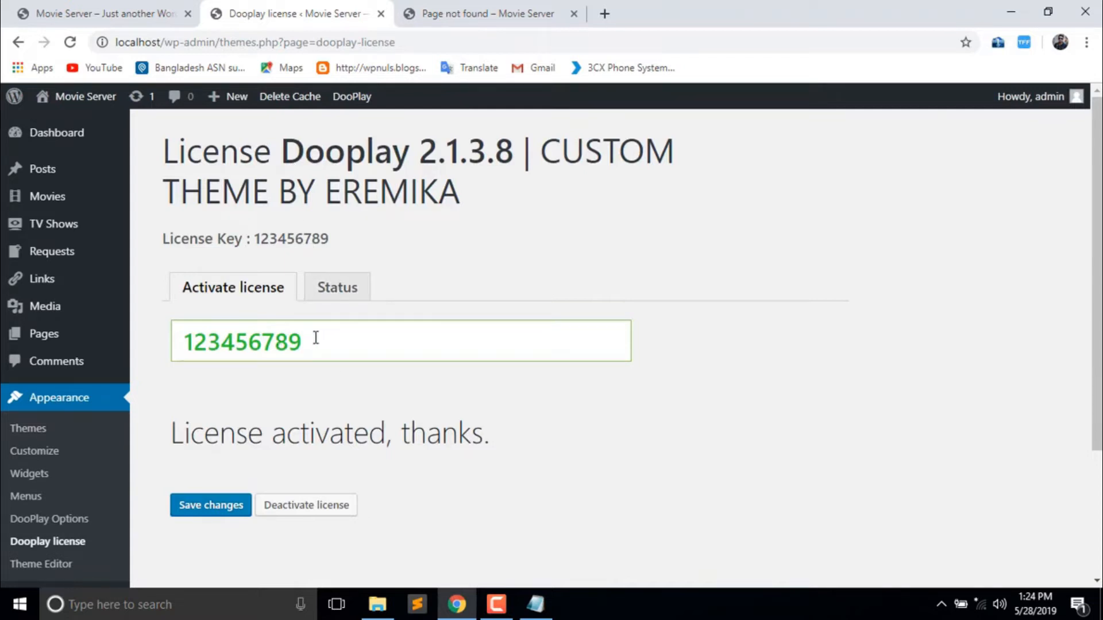
left_click_drag(329, 240, 251, 251)
left_click(317, 245)
double_click(310, 343)
left_click(310, 343)
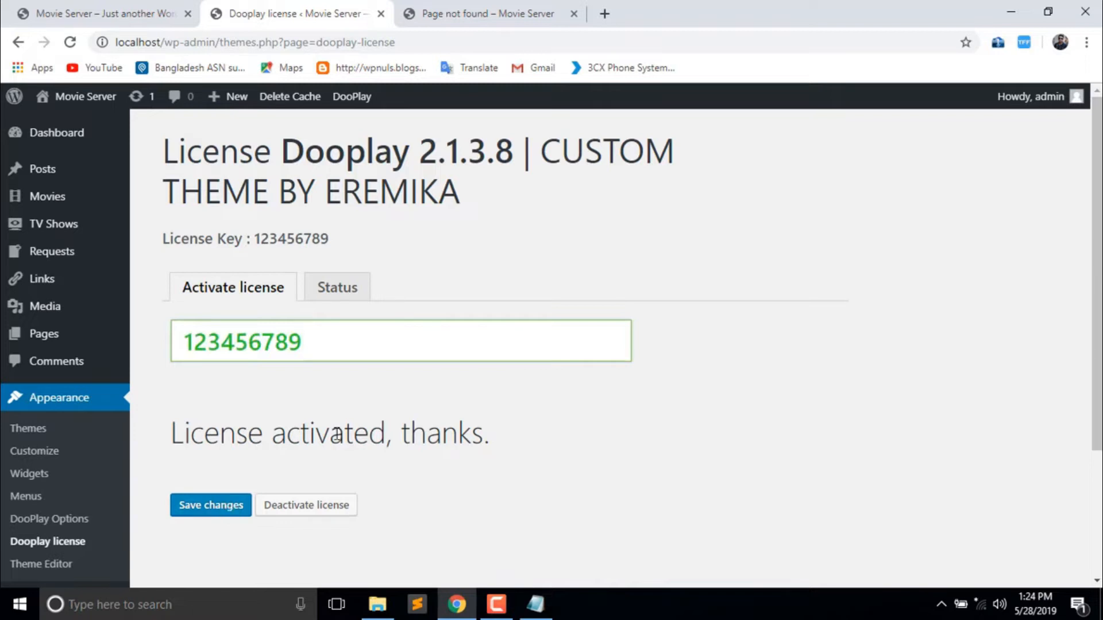
double_click(330, 351)
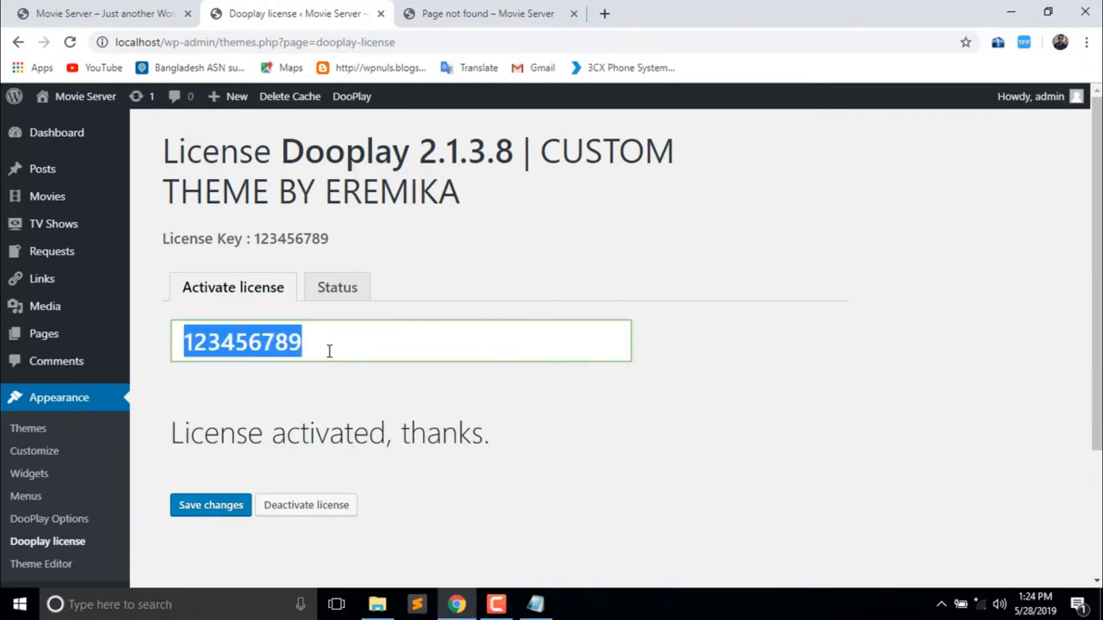
double_click(329, 351)
left_click(361, 379)
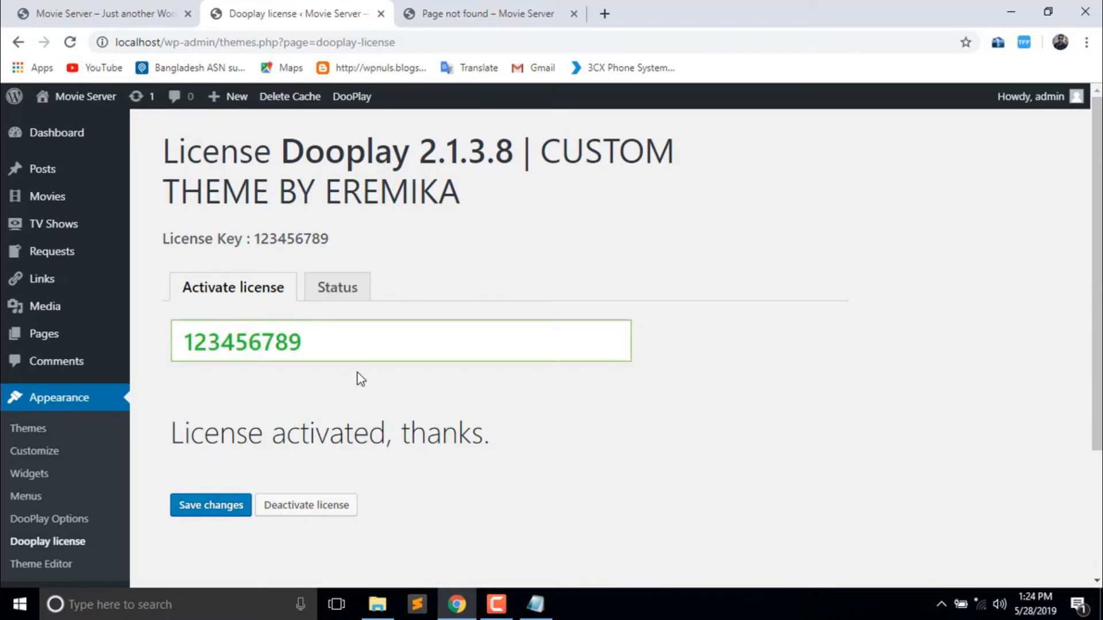
- Check the Status tab: license valid, unlimited activations, lifetime expiry
left_click(310, 299)
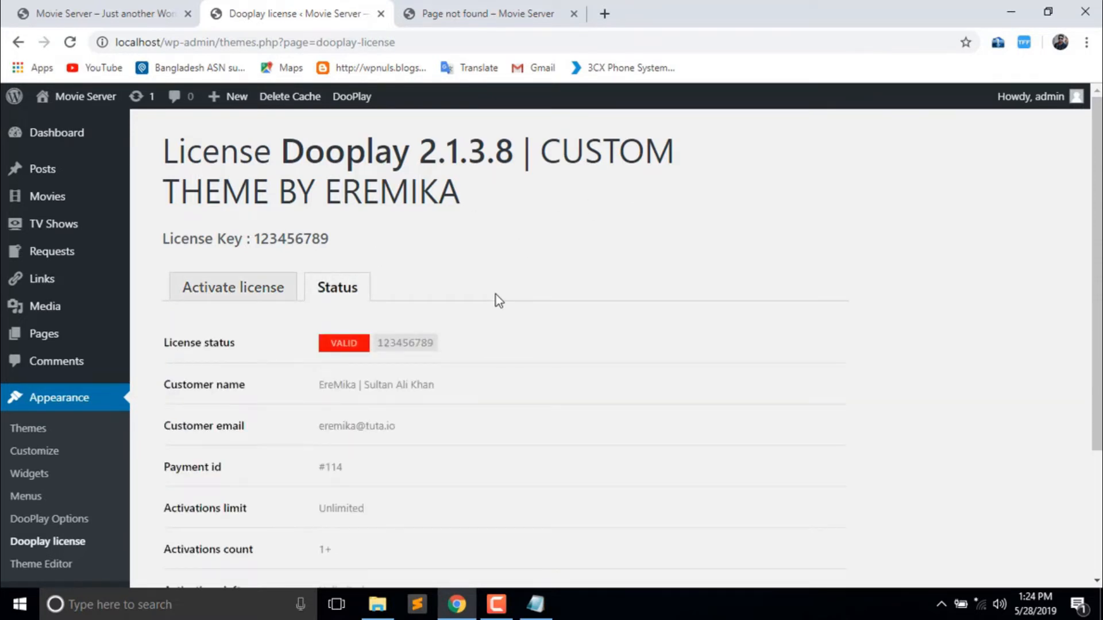
scroll(999, 292, "down", 3)
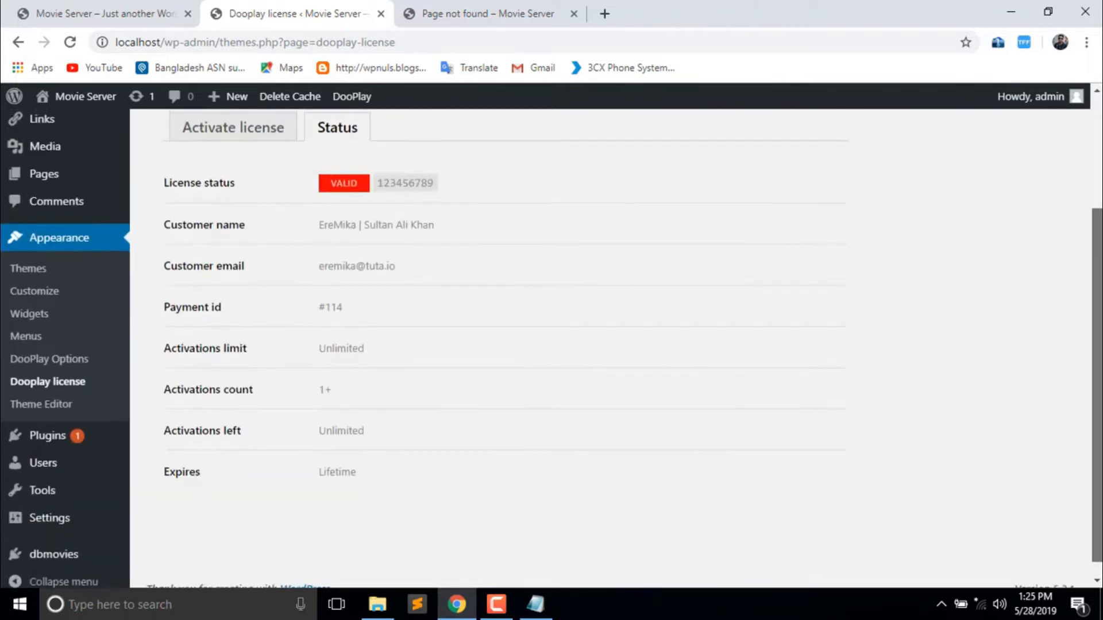
scroll(552, 348, "up", 3)
scroll(482, 373, "down", 3)
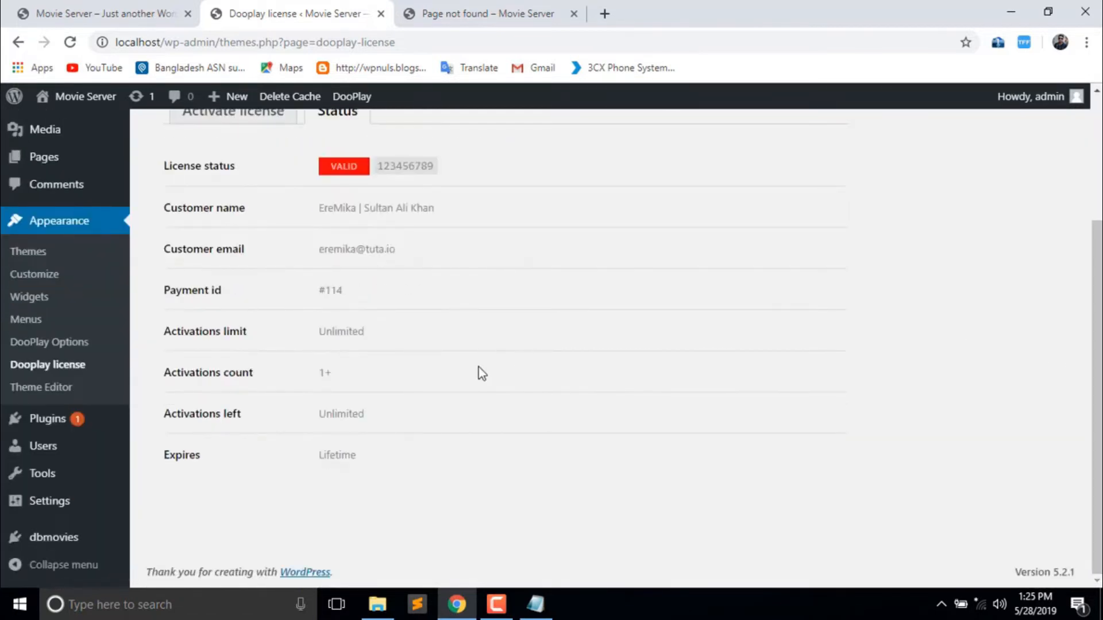
- Browse the DooPlay Options Post links section, then go to Settings > Main settings
left_click(89, 345)
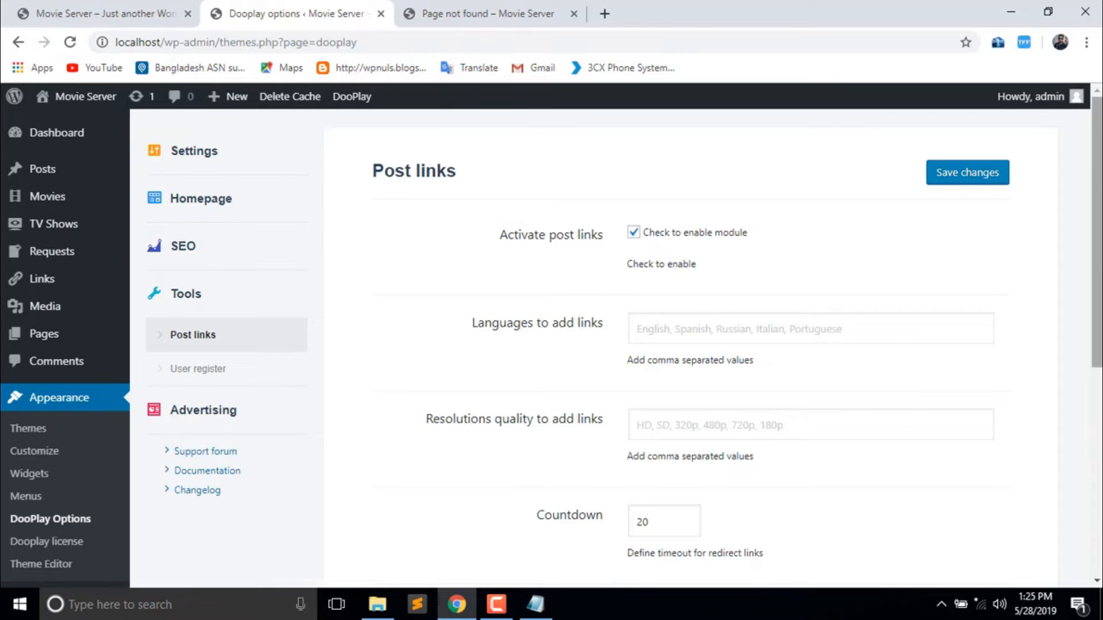
scroll(1097, 230, "down", 1)
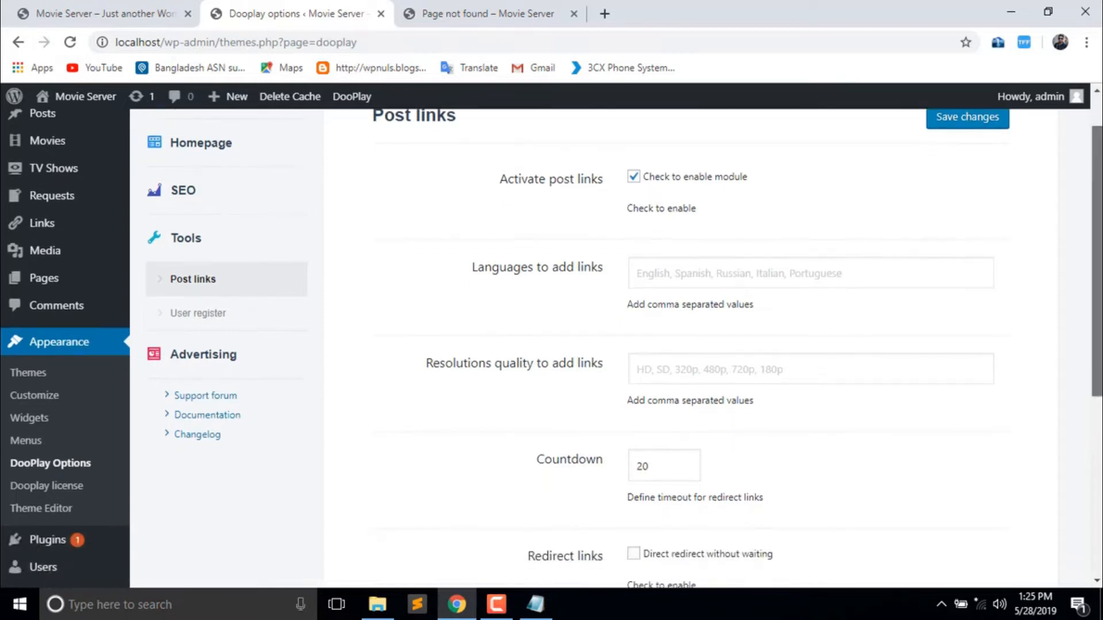
scroll(1097, 259, "down", 6)
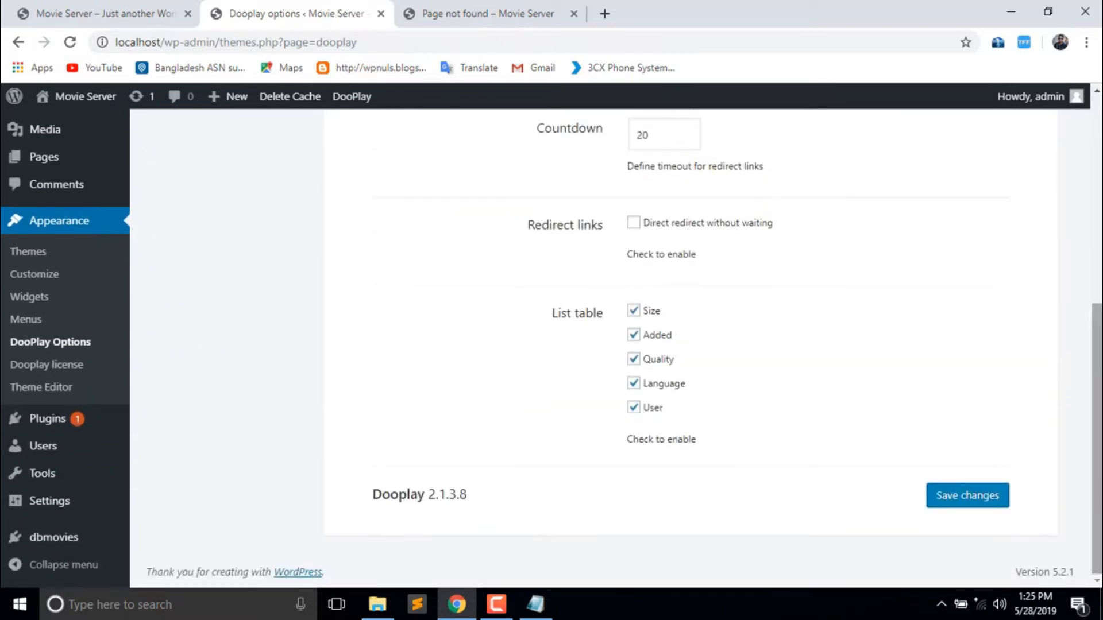
scroll(1096, 287, "up", 7)
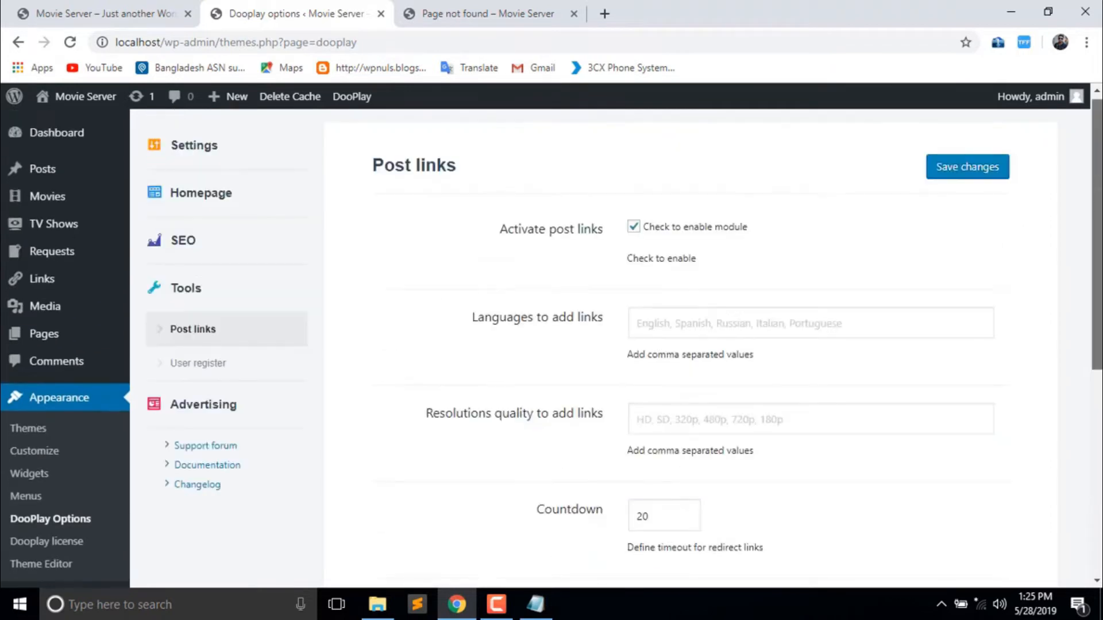
left_click(195, 154)
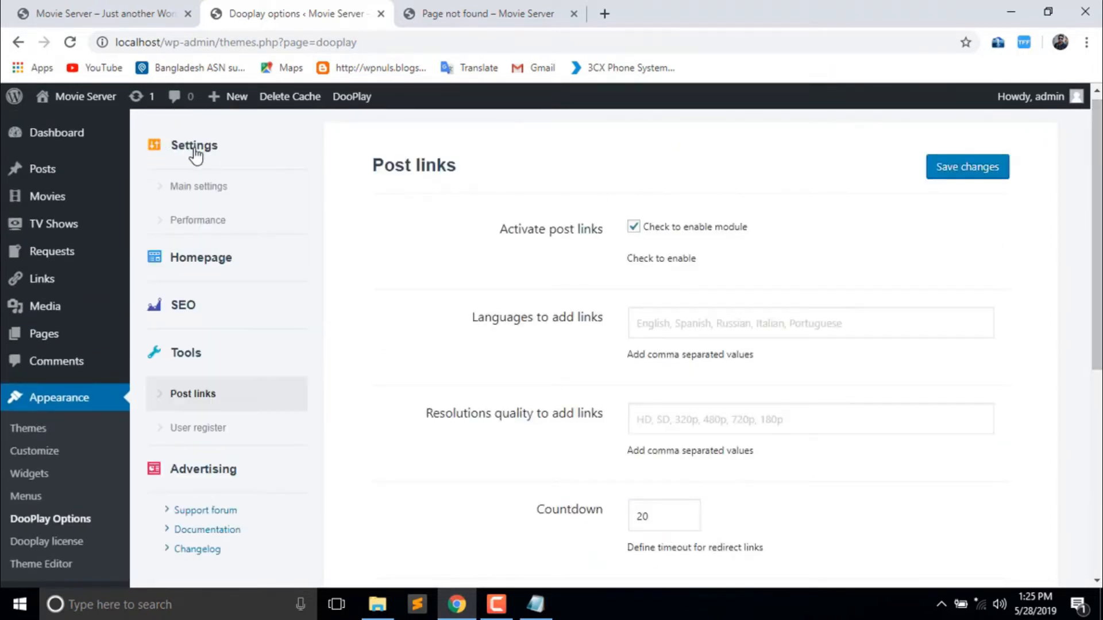
left_click(198, 189)
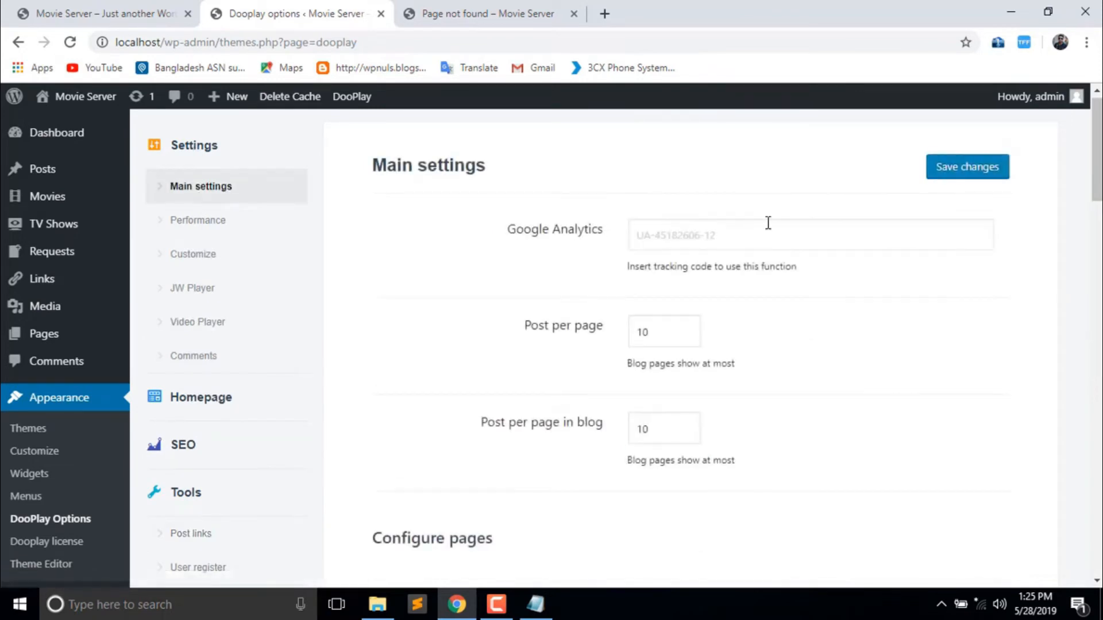
- Review Performance options and the Database Optimizer: 22 transients, 3 post views, 6 featured posts
mouse_move(1097, 188)
left_mouse_down()
mouse_move(1097, 563)
mouse_move(1097, 190)
left_mouse_up()
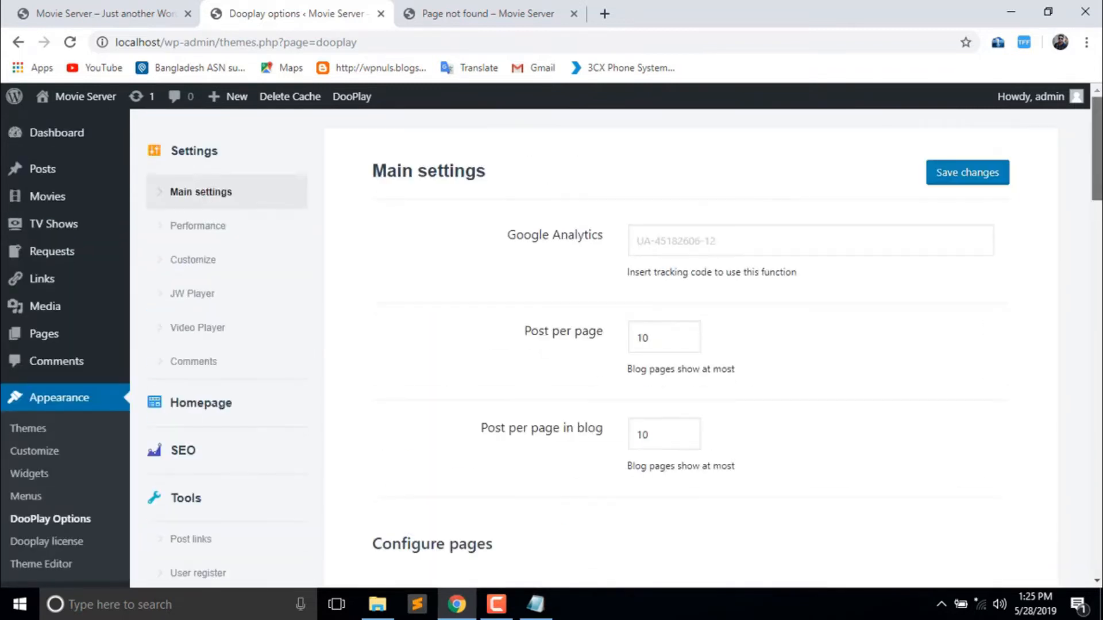
left_click(231, 225)
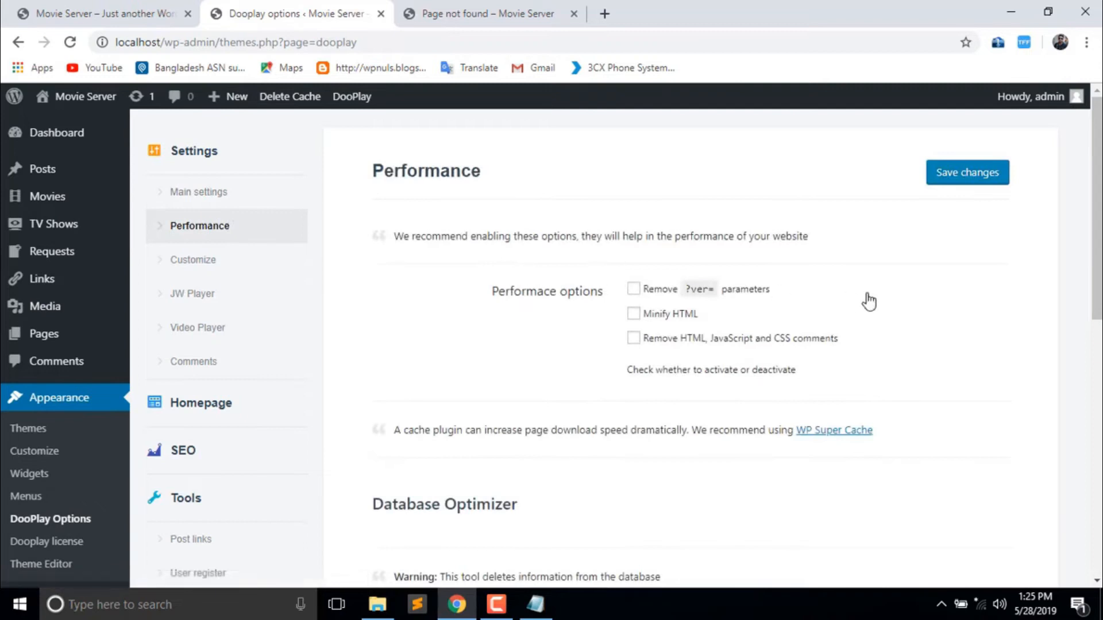
left_click_drag(1096, 241, 1096, 491)
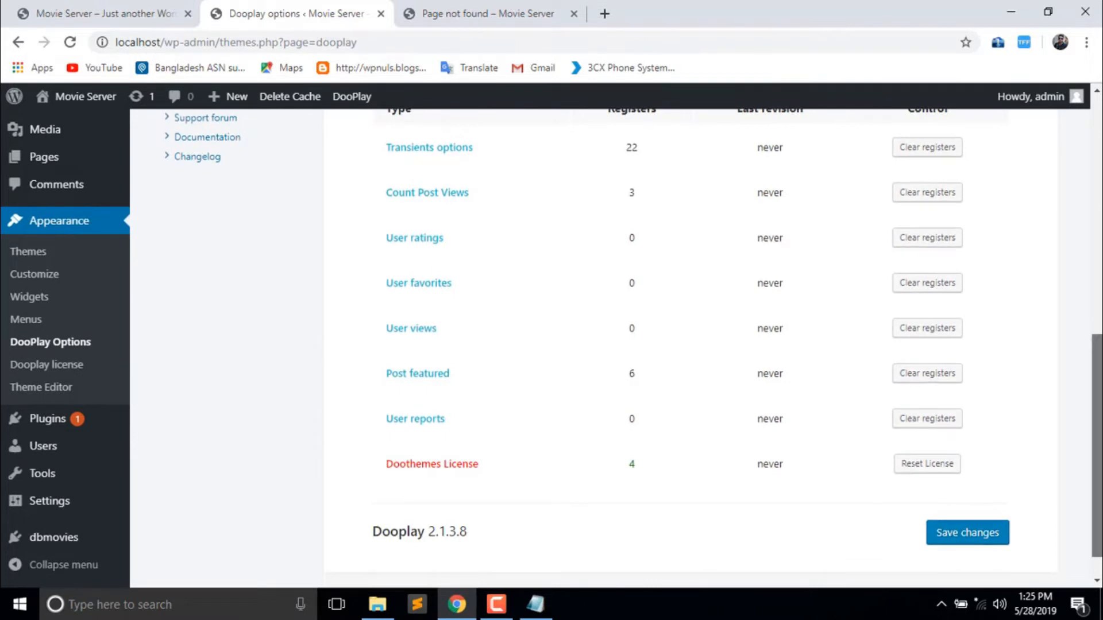
left_click_drag(1096, 446, 1096, 220)
- Go to the Customize section and confirm the font family stays Roboto
left_click(195, 231)
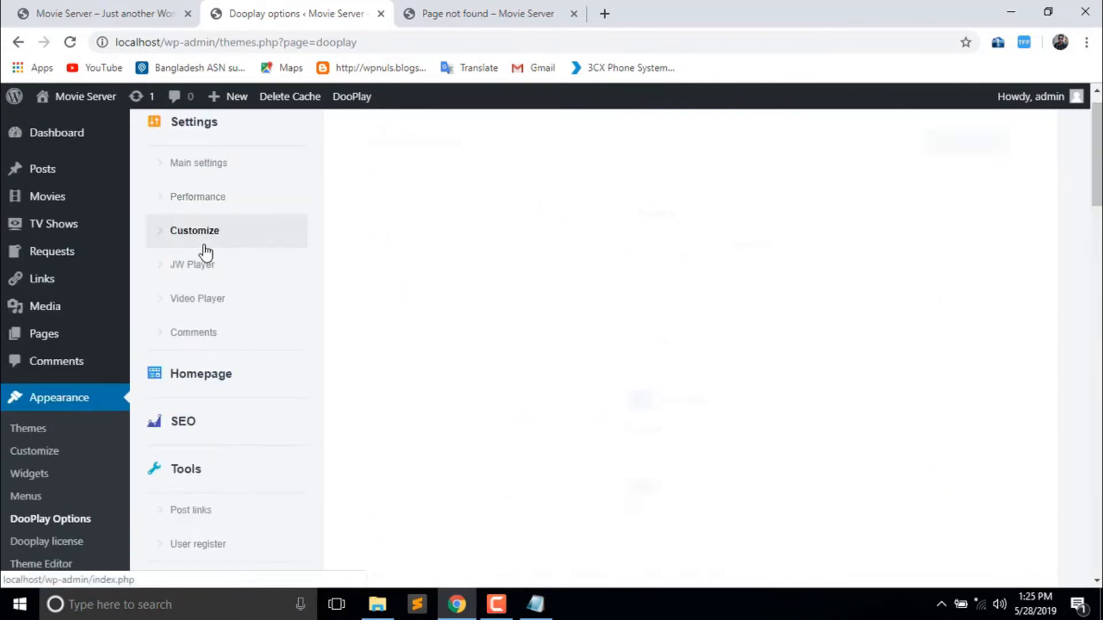
mouse_move(1096, 180)
left_mouse_down()
mouse_move(1096, 234)
mouse_move(1096, 171)
left_mouse_up()
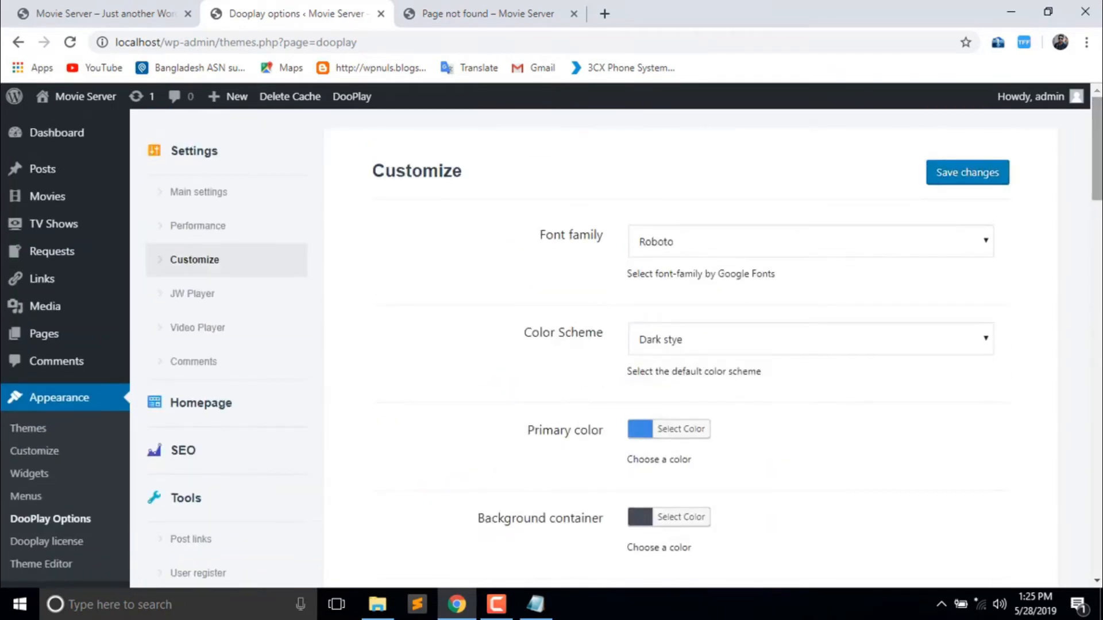
left_click(902, 246)
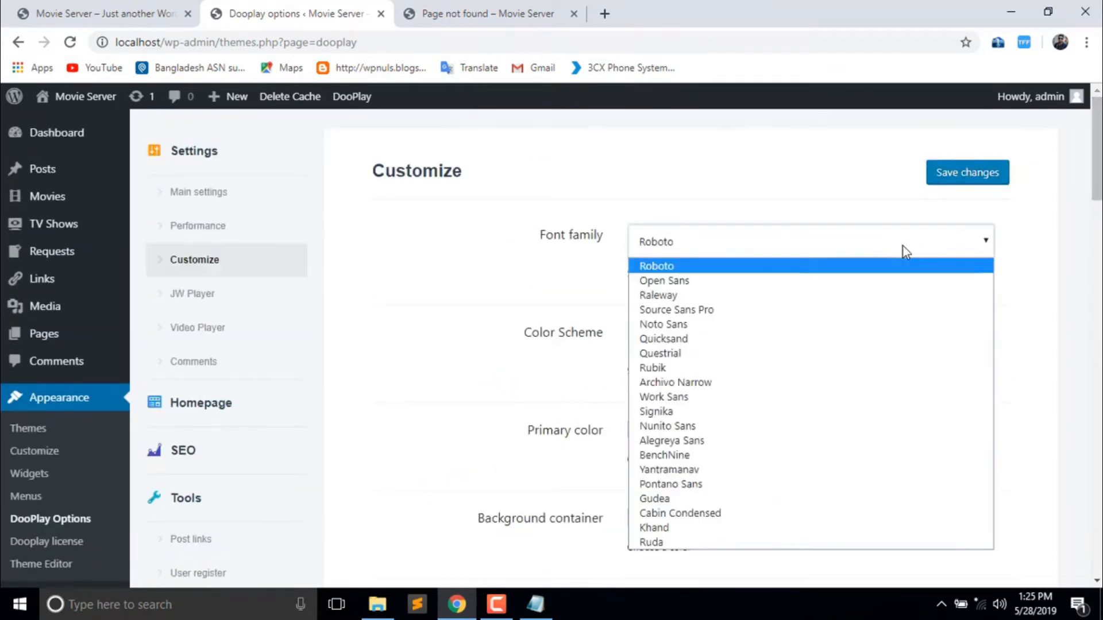
left_click(434, 252)
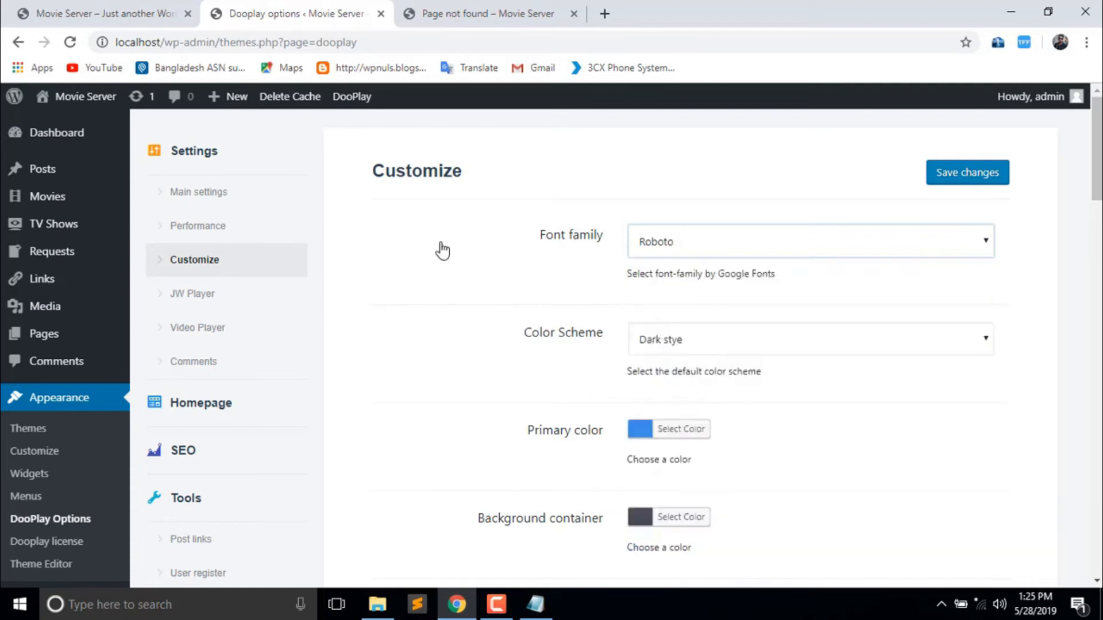
- Compare the dark Movie Server front page with the Customize settings, leaving font Roboto
left_click(180, 19)
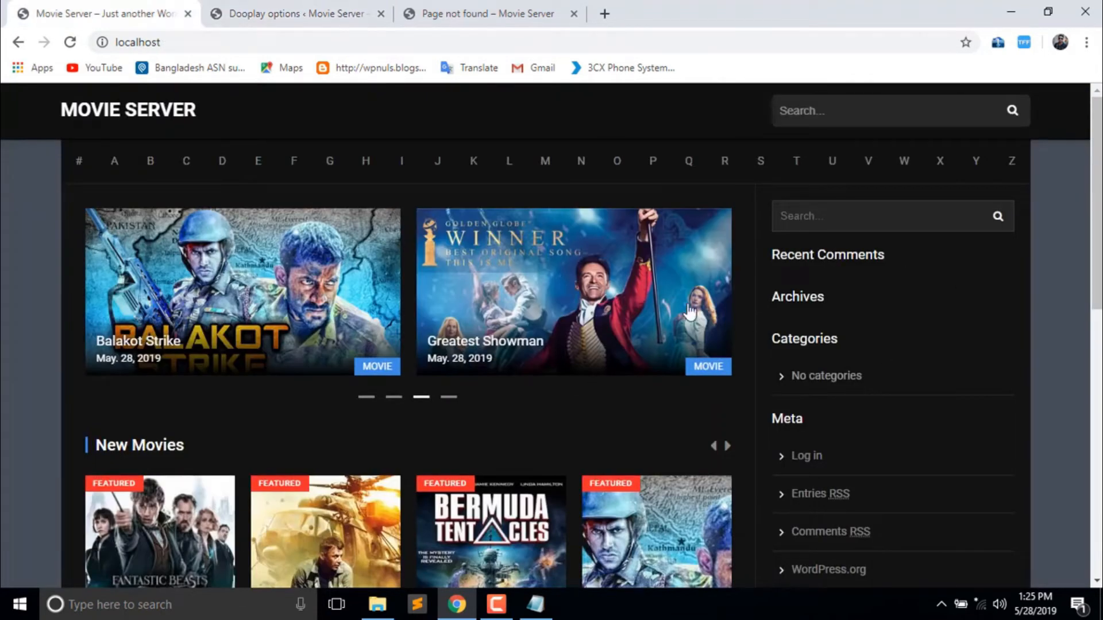
left_click(357, 8)
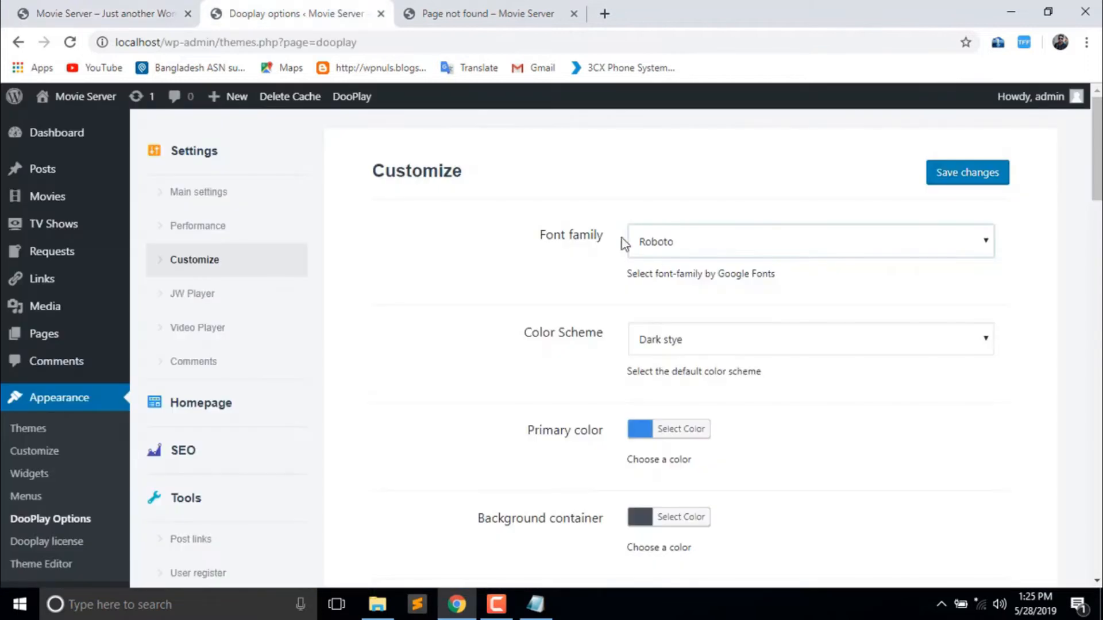
left_click(803, 243)
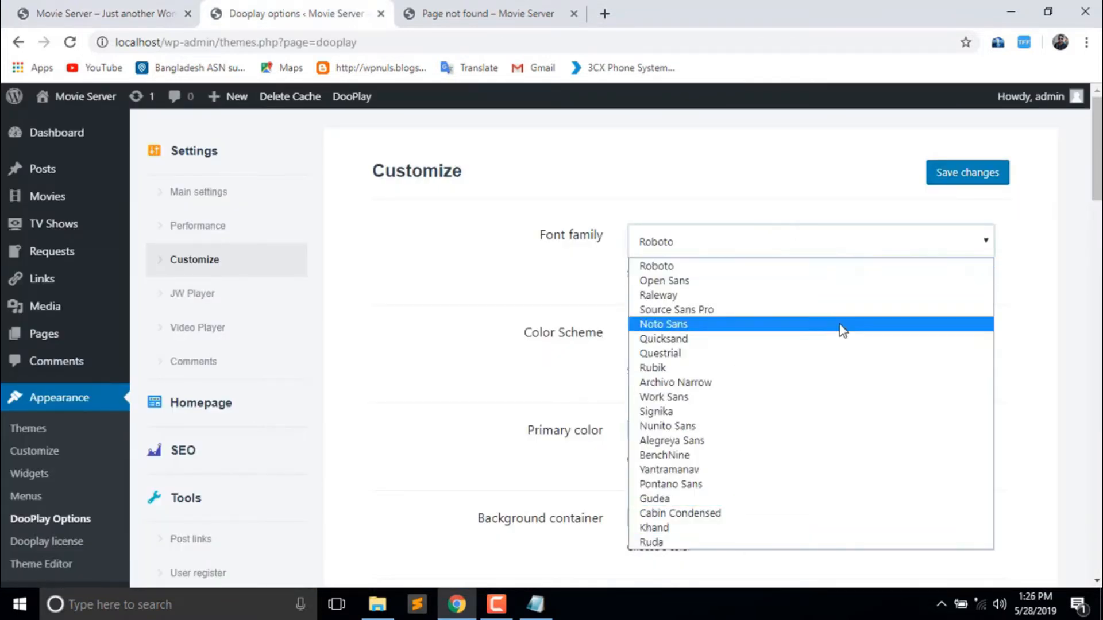
left_click(410, 258)
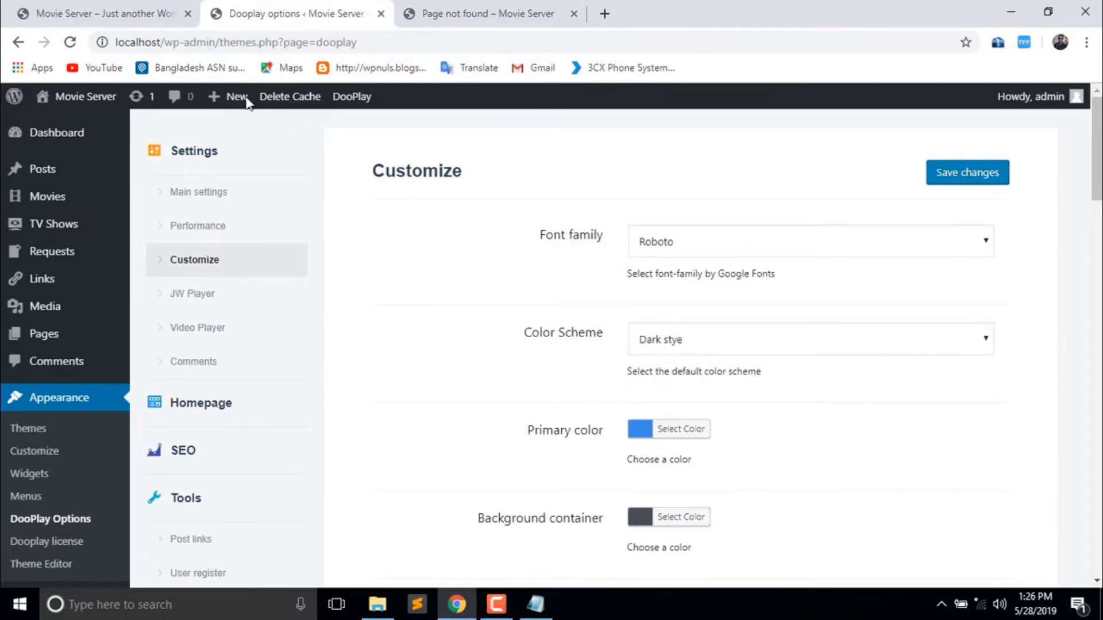
left_click(115, 13)
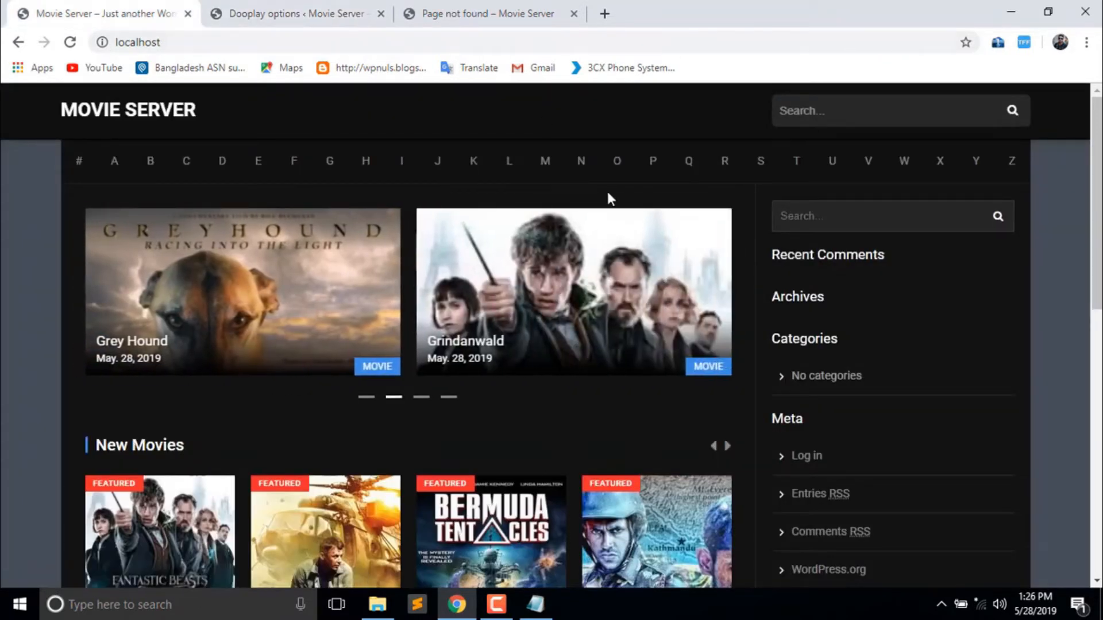
left_click(285, 7)
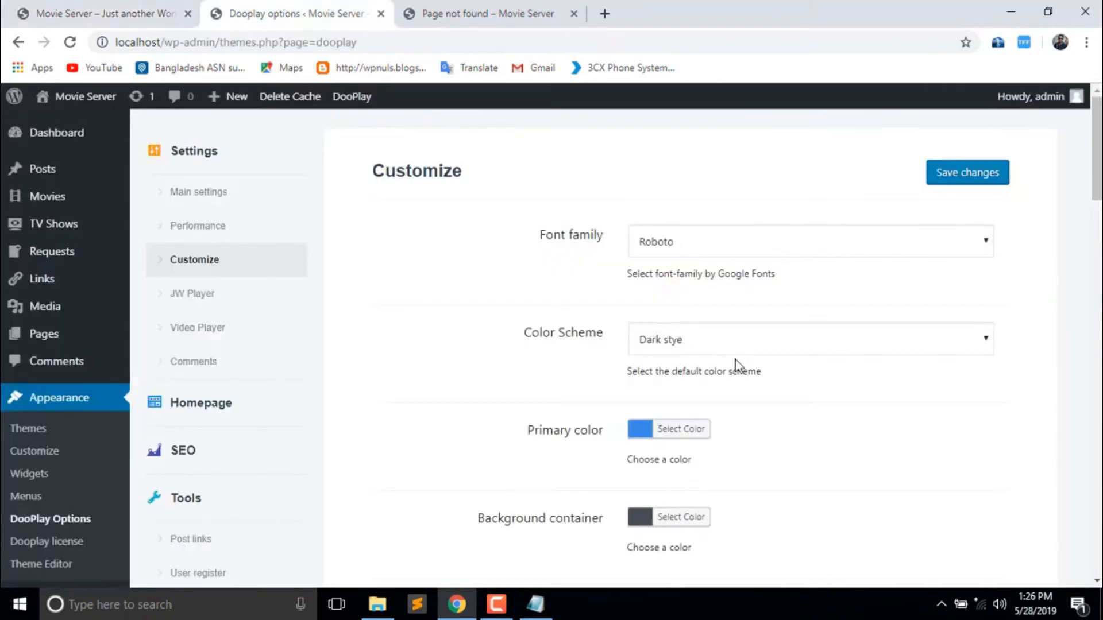
- Save the Fusion colour scheme and preview it on the reloaded front page
left_click(815, 340)
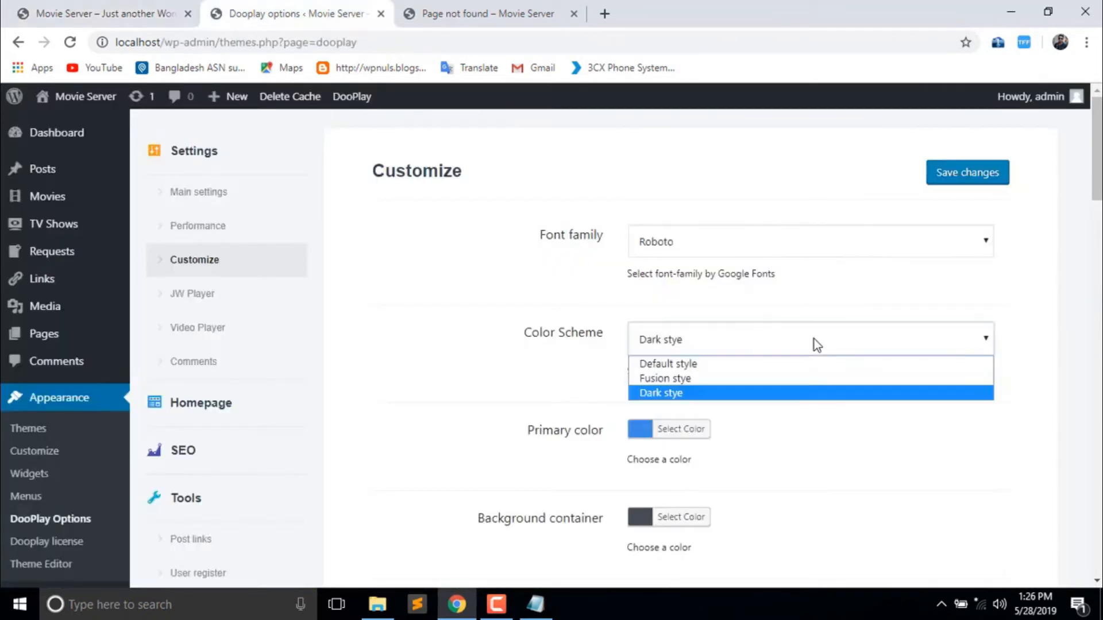
left_click(713, 378)
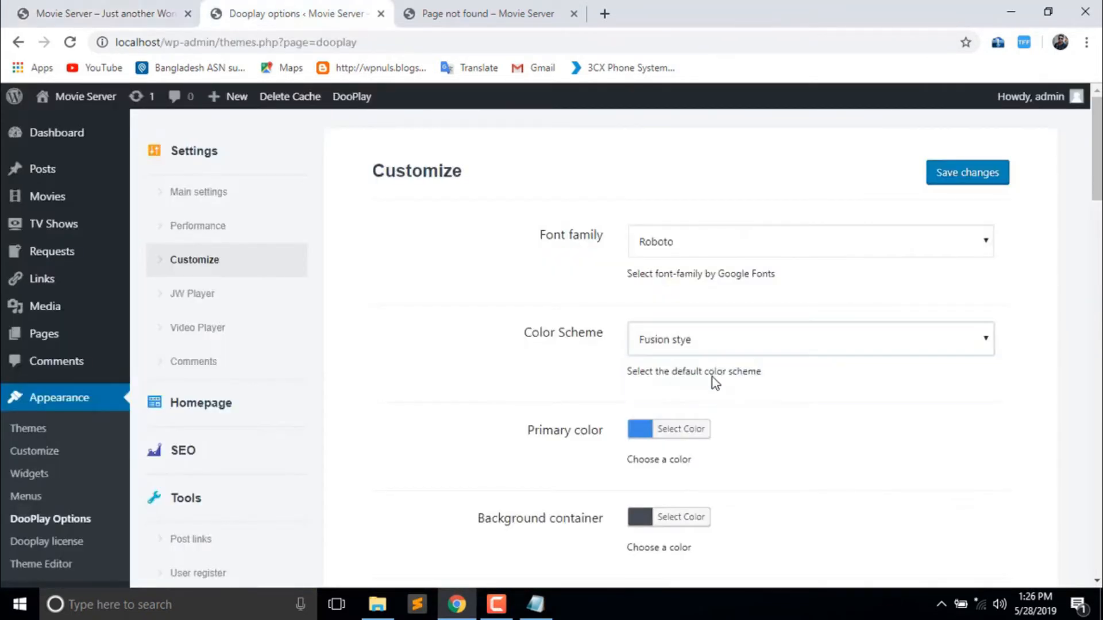
left_click(996, 183)
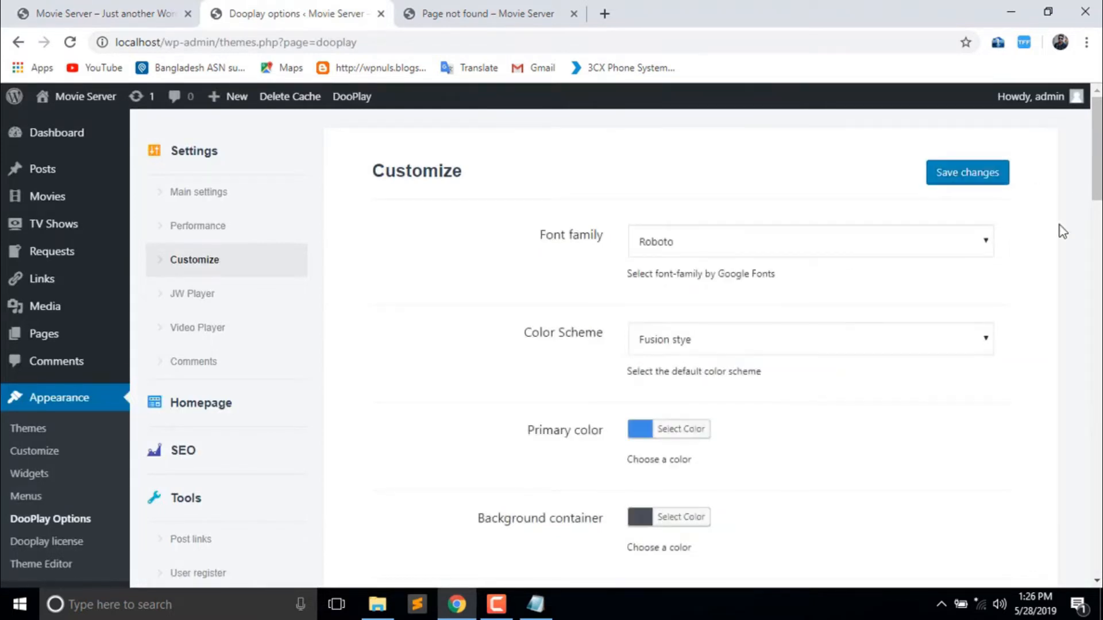
left_click(70, 4)
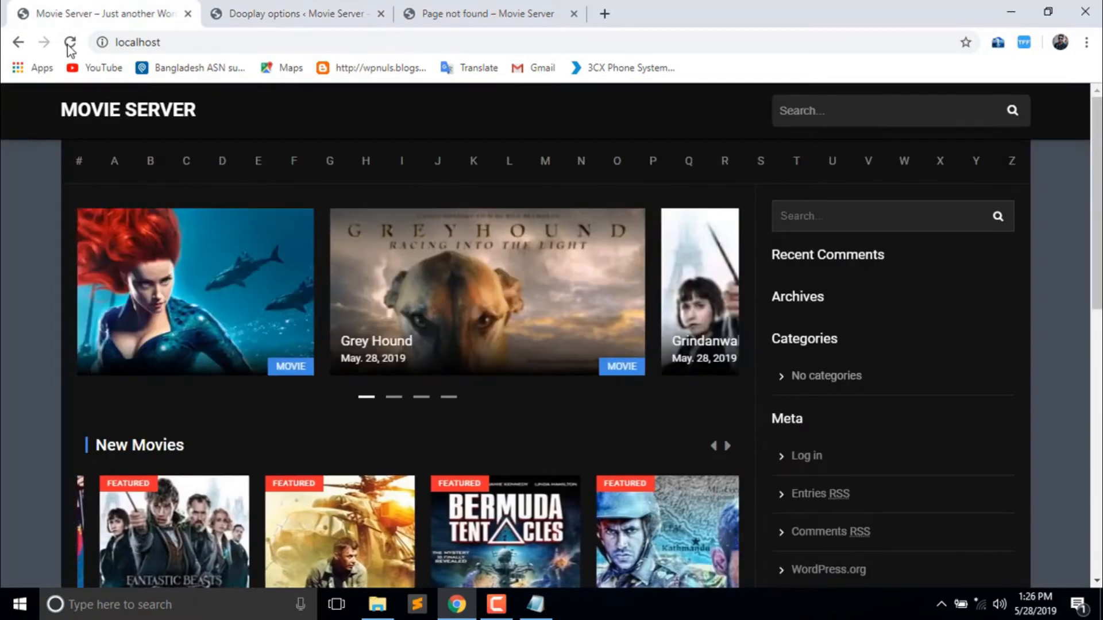
left_click(71, 42)
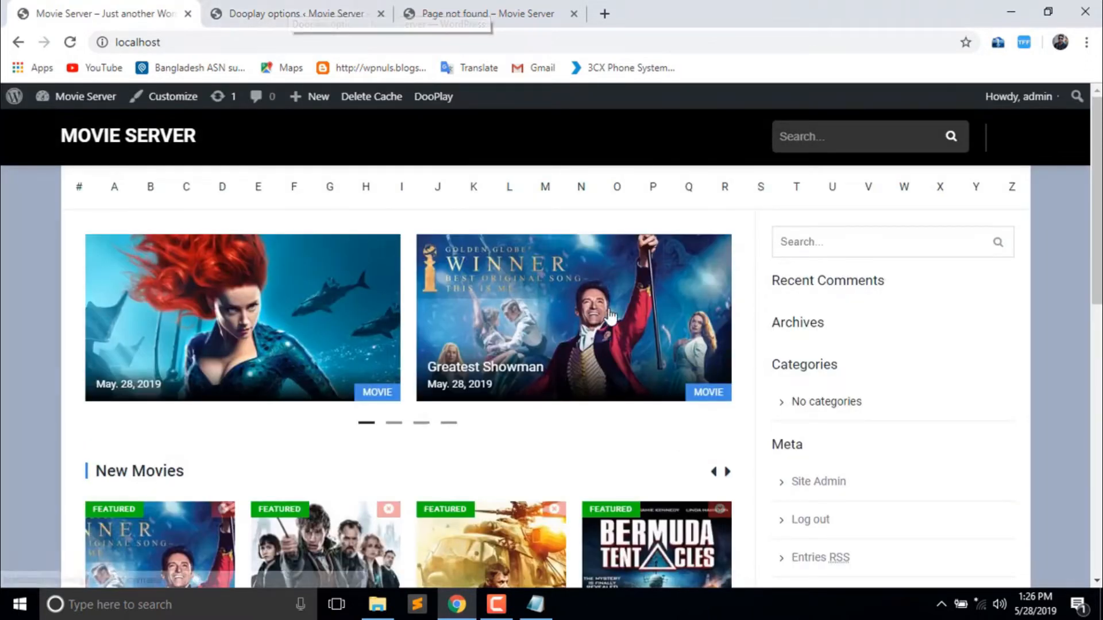
scroll(551, 344, "down", 10)
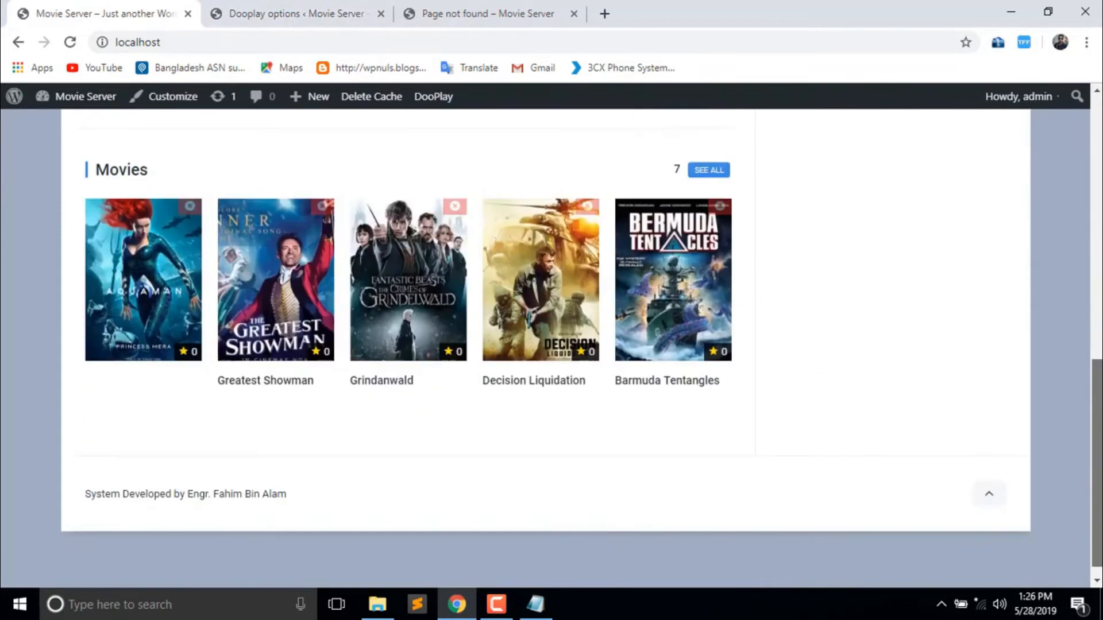
scroll(551, 345, "up", 6)
scroll(552, 345, "up", 5)
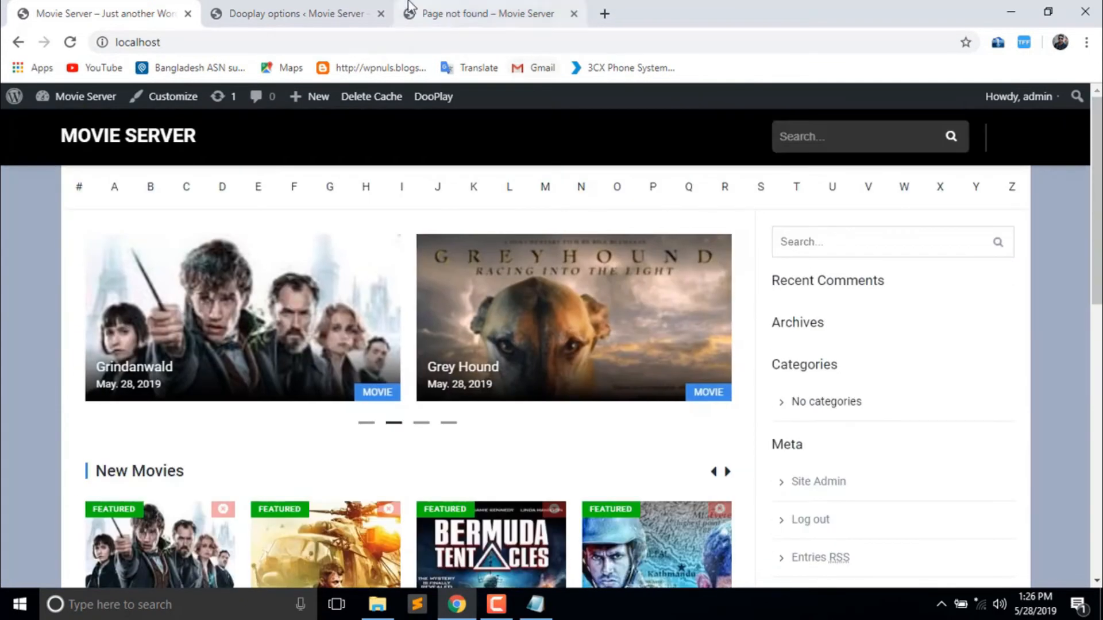
left_click(334, 12)
- Switch the Color Scheme back to Dark style, save, and verify on the front page
left_click(734, 344)
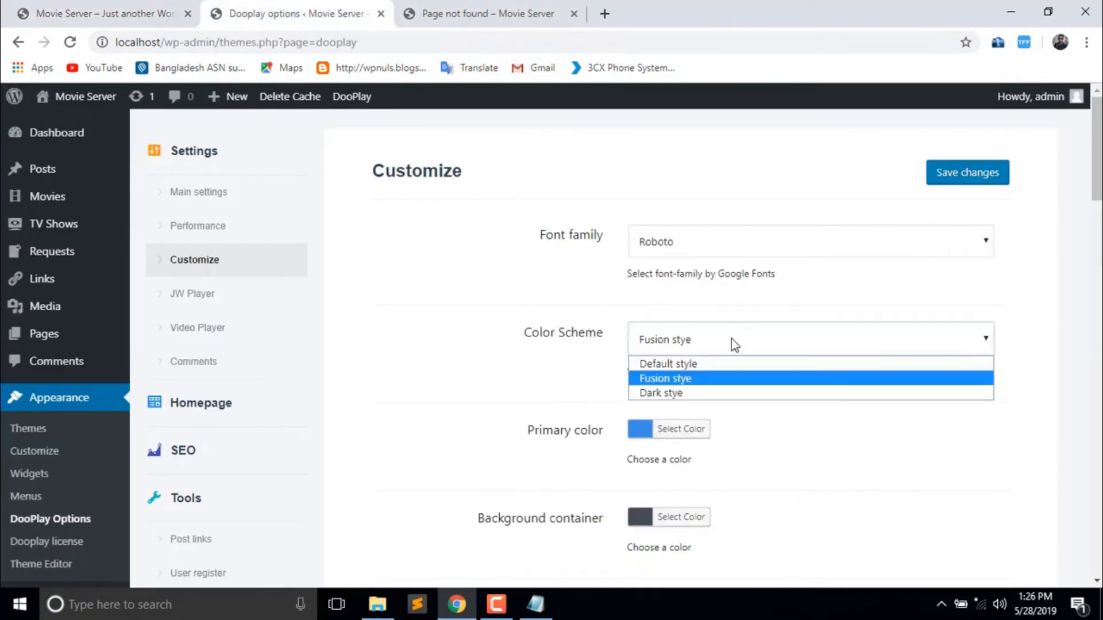
left_click(680, 360)
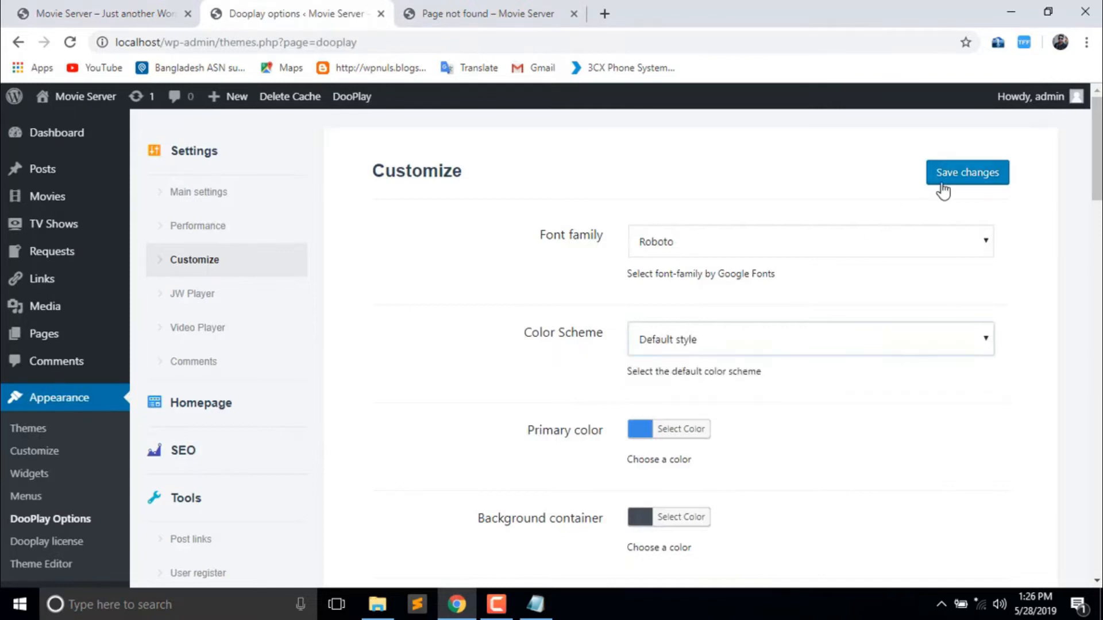
left_click(804, 352)
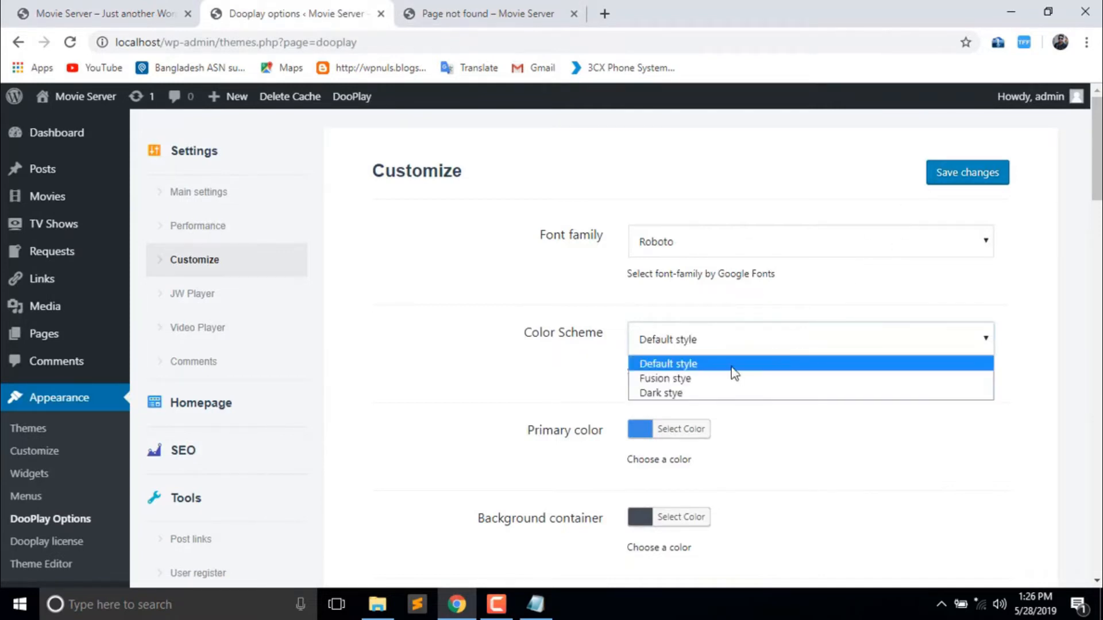
left_click(709, 393)
left_click(961, 171)
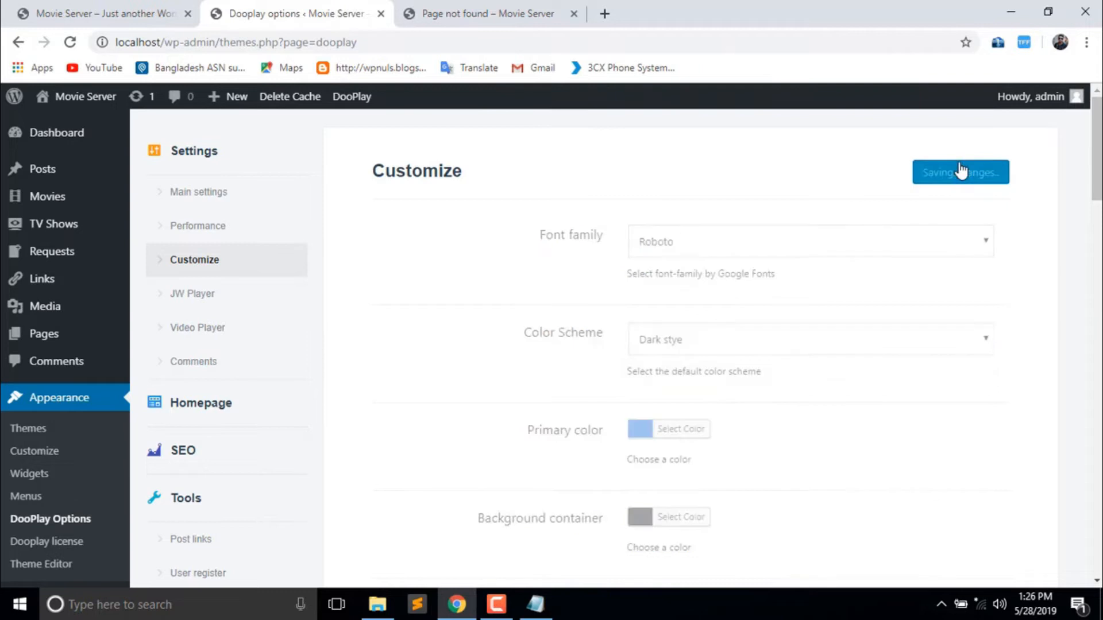
left_click(97, 14)
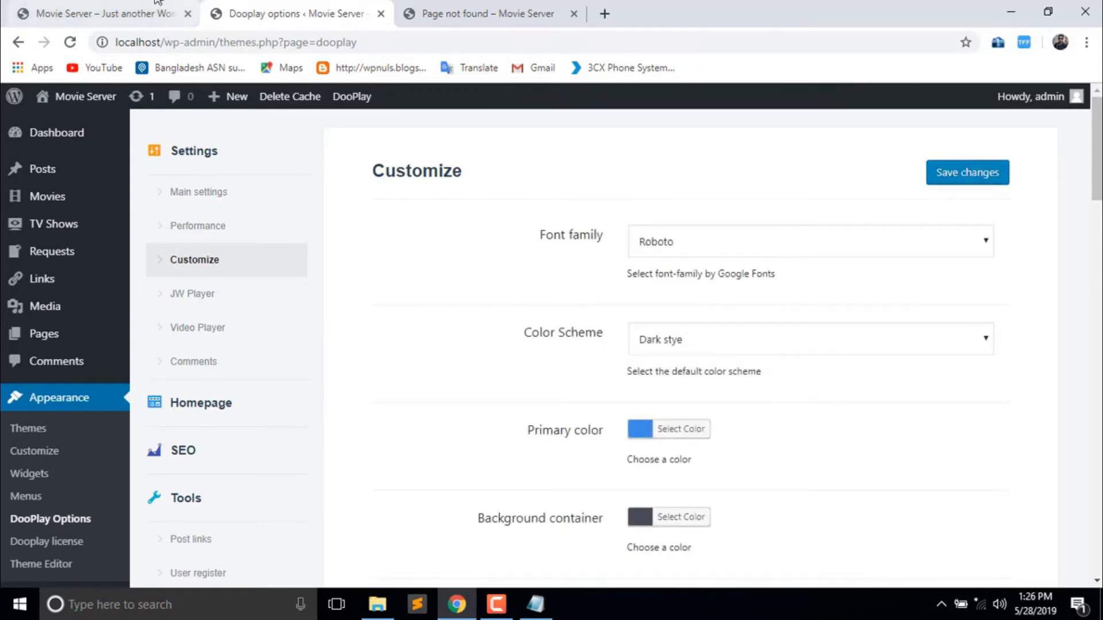
left_click(70, 41)
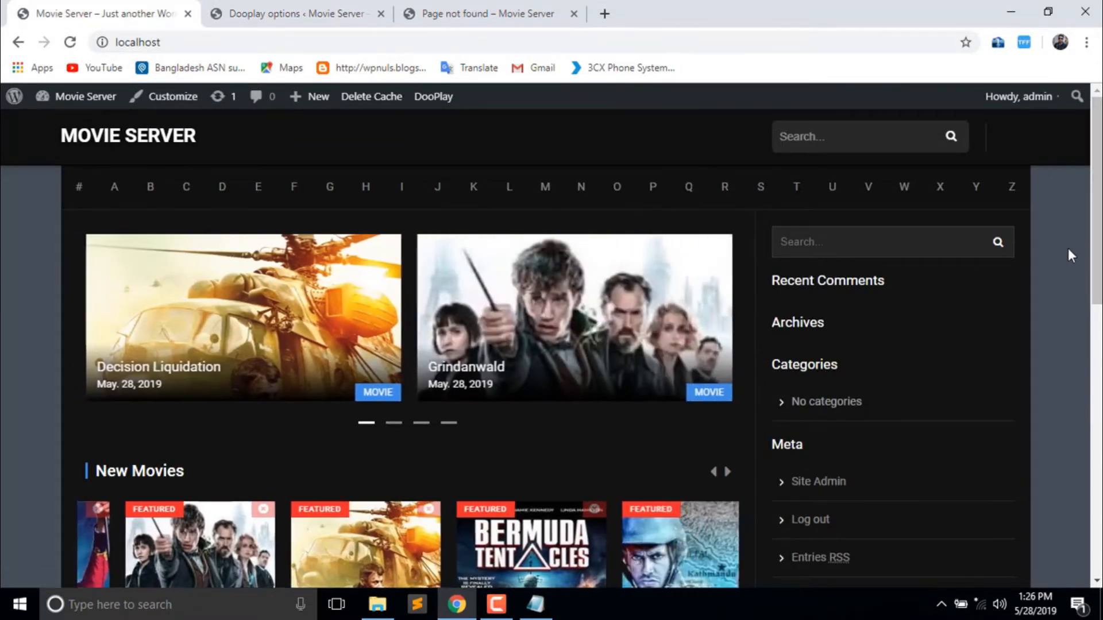
left_click(293, 13)
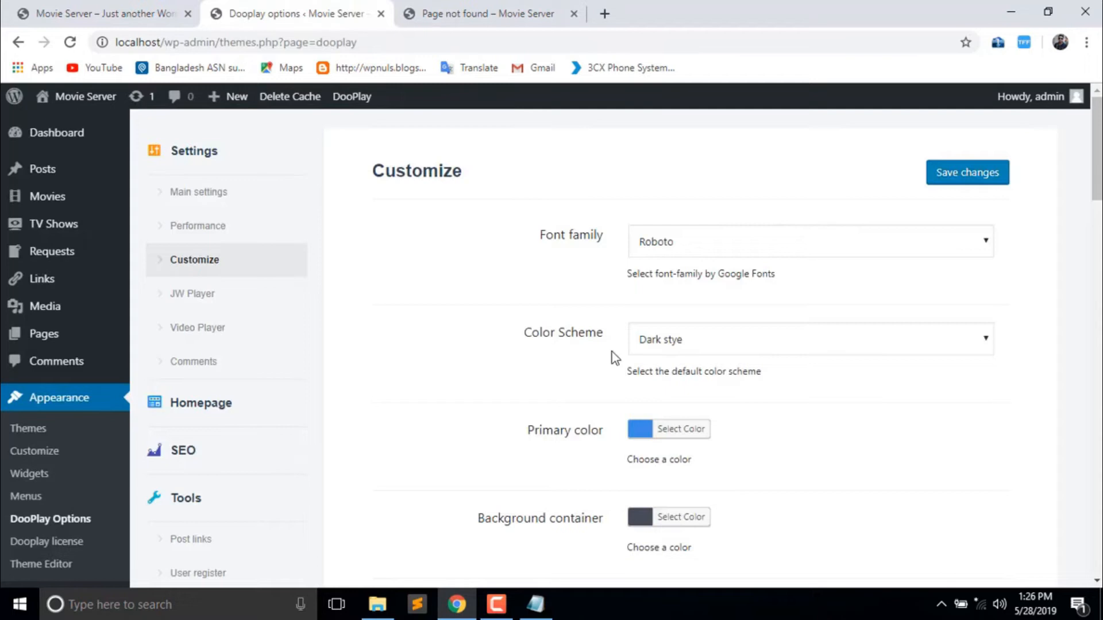
- Set Background container colour to #173059, save, and view navy margins on the site
scroll(714, 219, "down", 4)
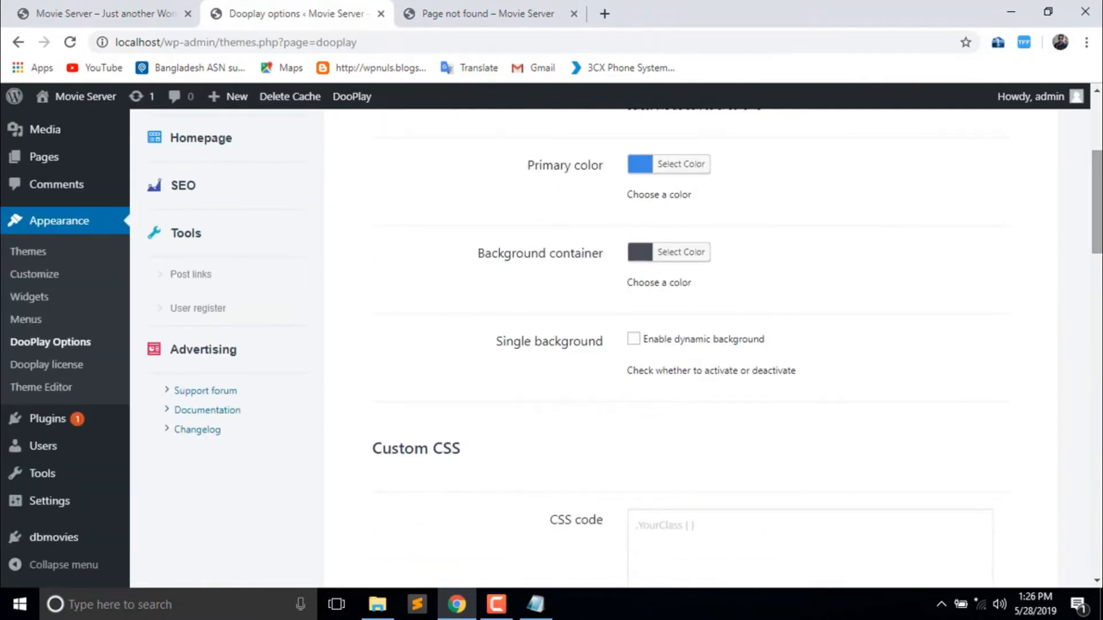
left_click(666, 256)
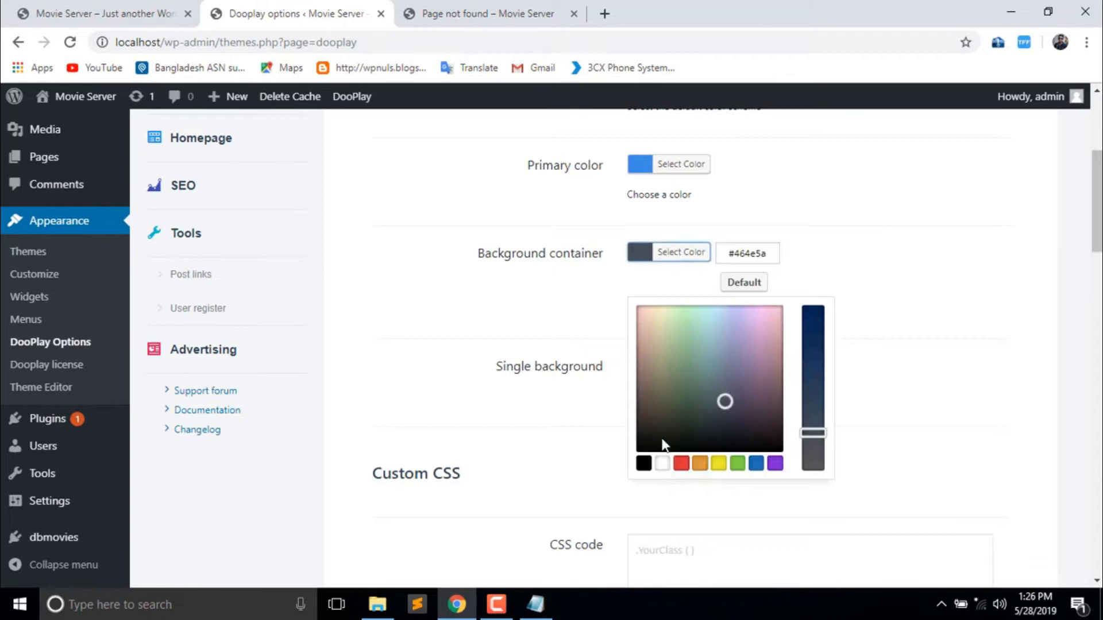
left_click(814, 367)
left_click_drag(813, 365, 813, 349)
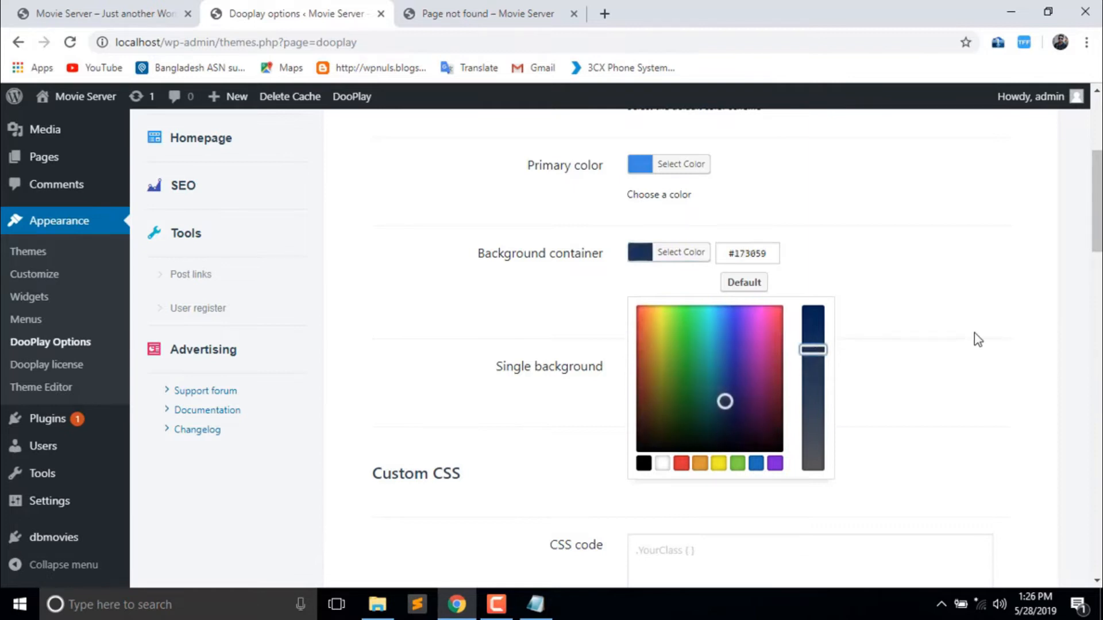
left_click(975, 333)
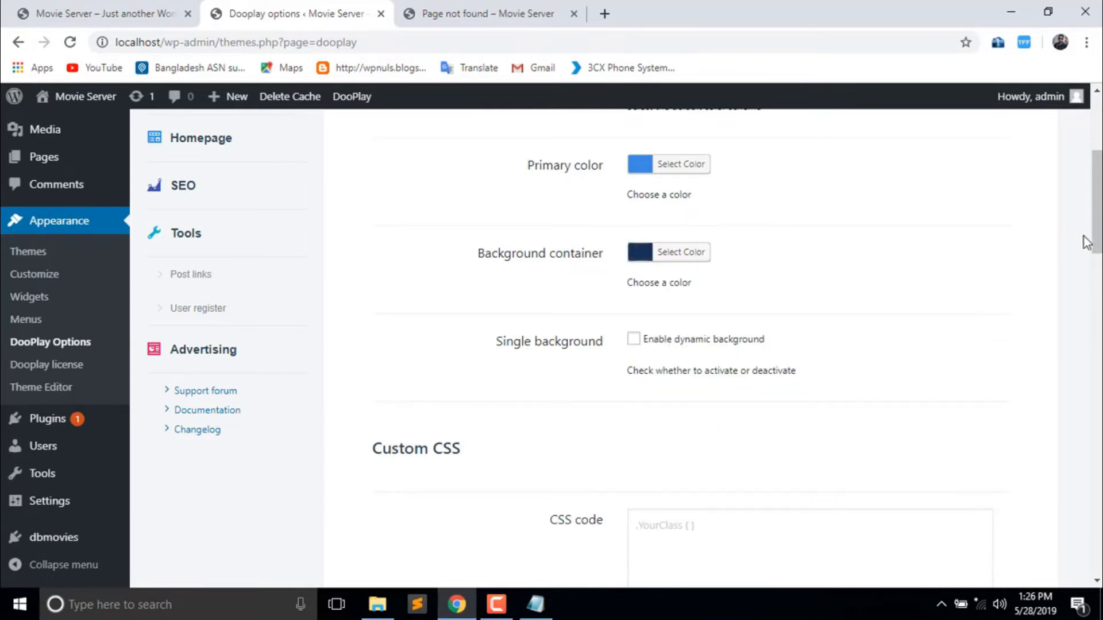
left_click_drag(1097, 201, 1097, 148)
left_click(990, 174)
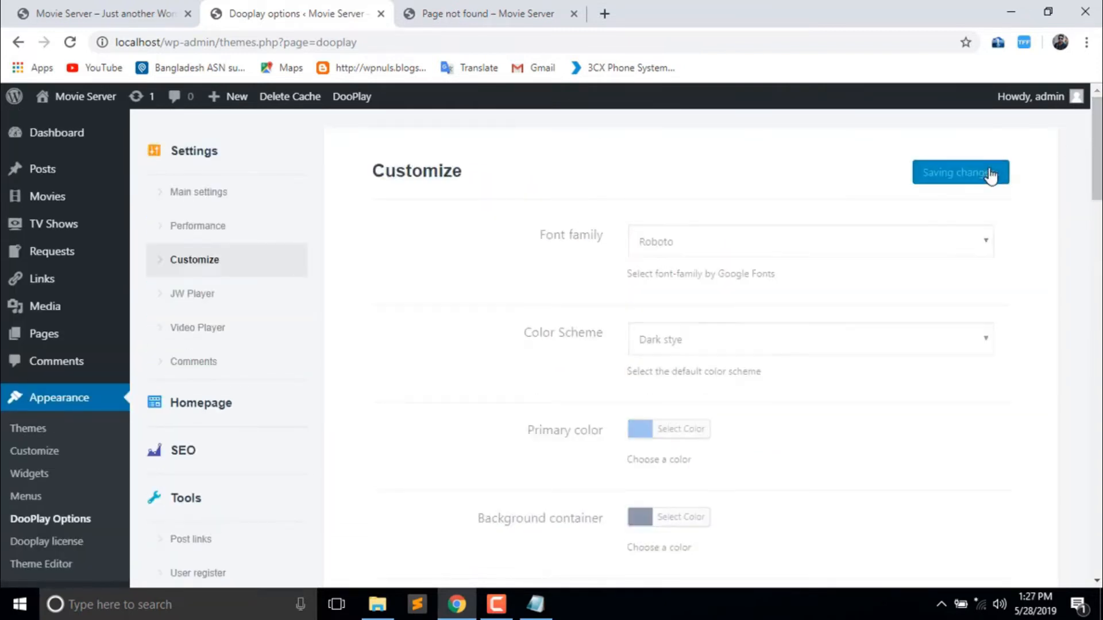
left_click(120, 3)
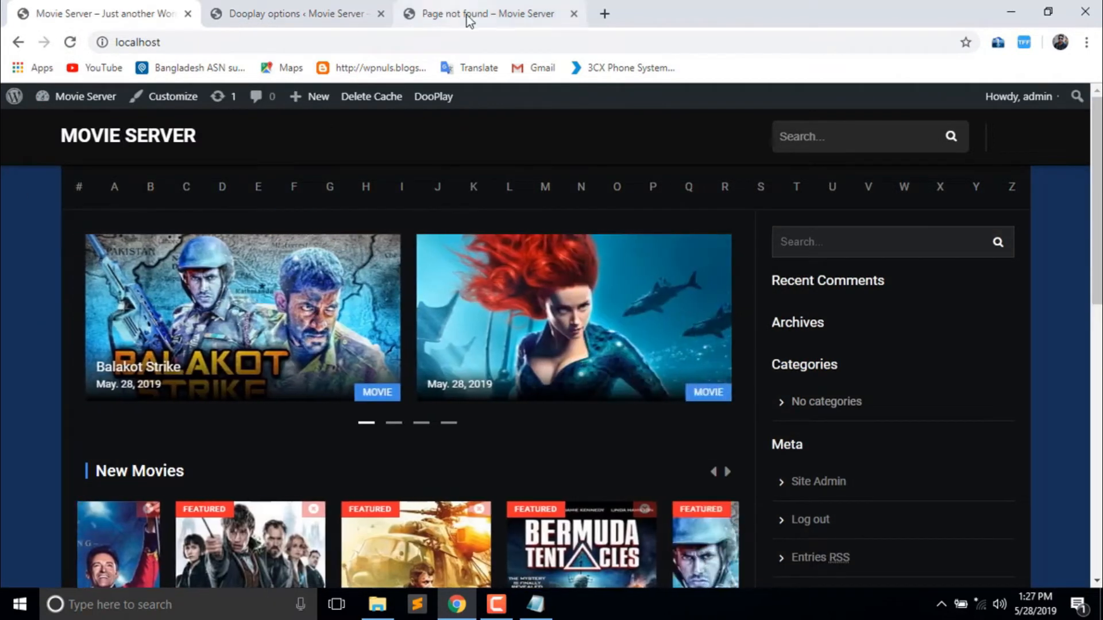
- Save Primary color #0f1042 and reload the front page to see navy labels
left_click(313, 12)
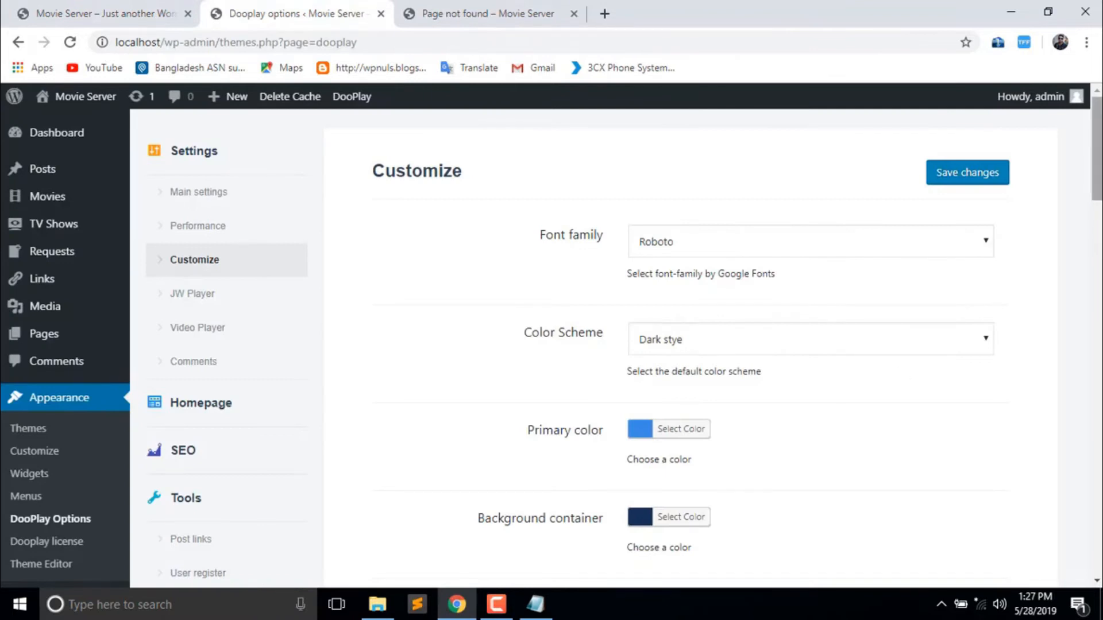
left_click(646, 431)
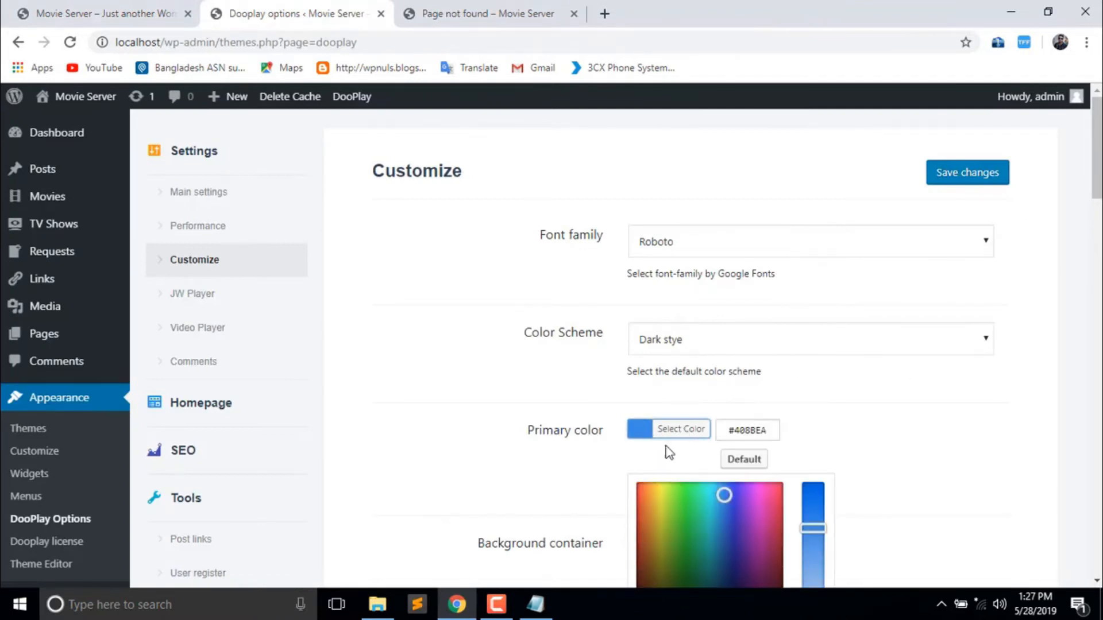
scroll(976, 322, "down", 3)
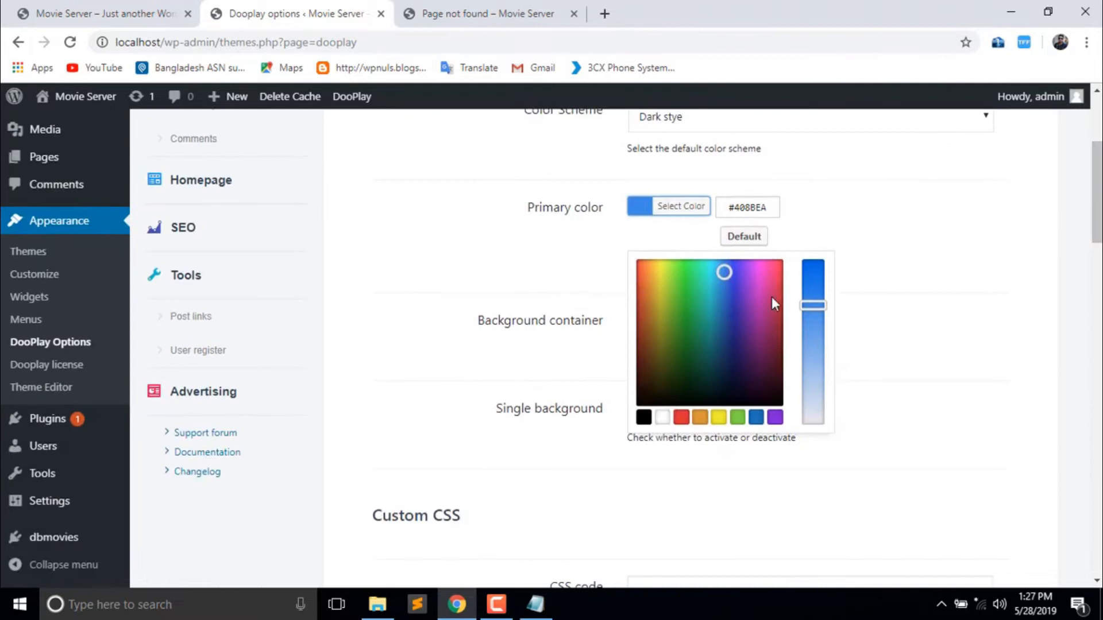
left_click_drag(743, 356, 734, 369)
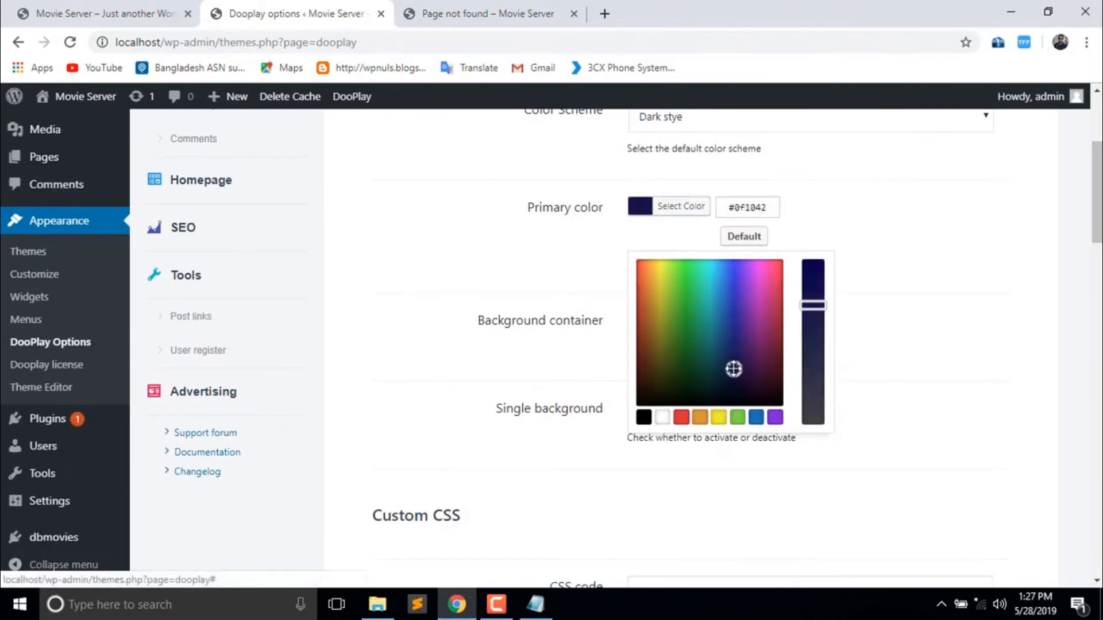
left_click(1030, 197)
scroll(1030, 198, "up", 1)
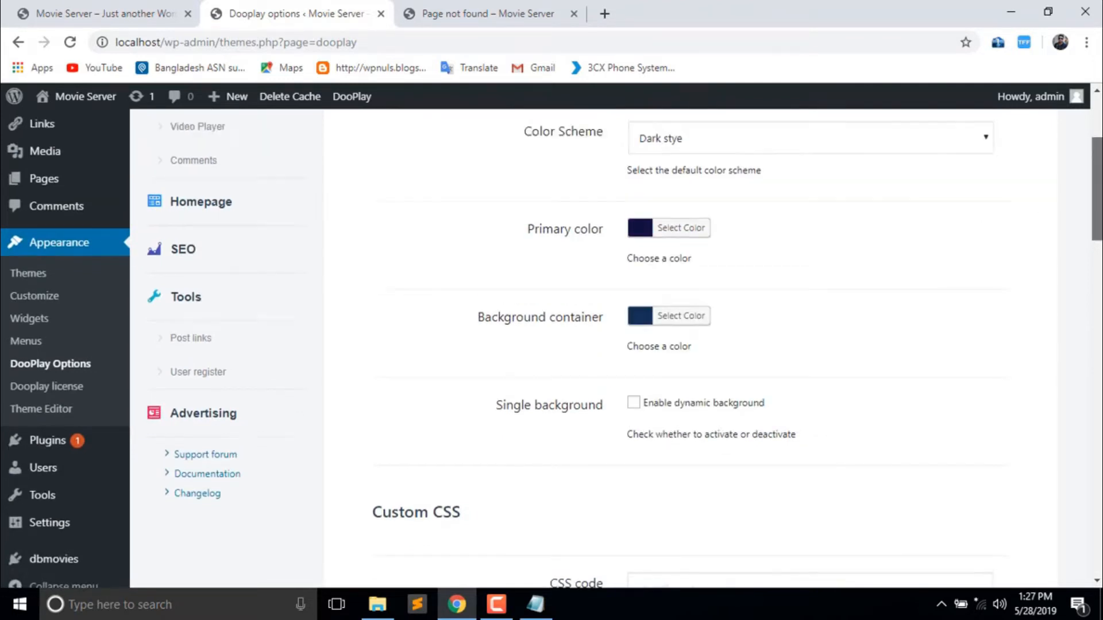
scroll(1031, 197, "up", 4)
left_click(961, 173)
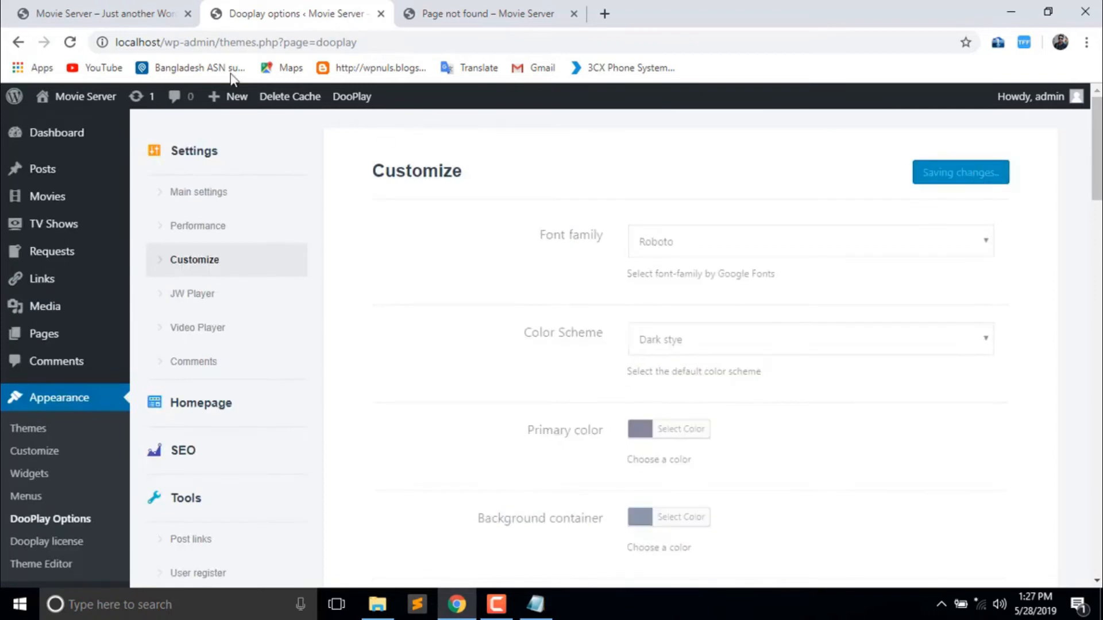
left_click(101, 13)
left_click(70, 43)
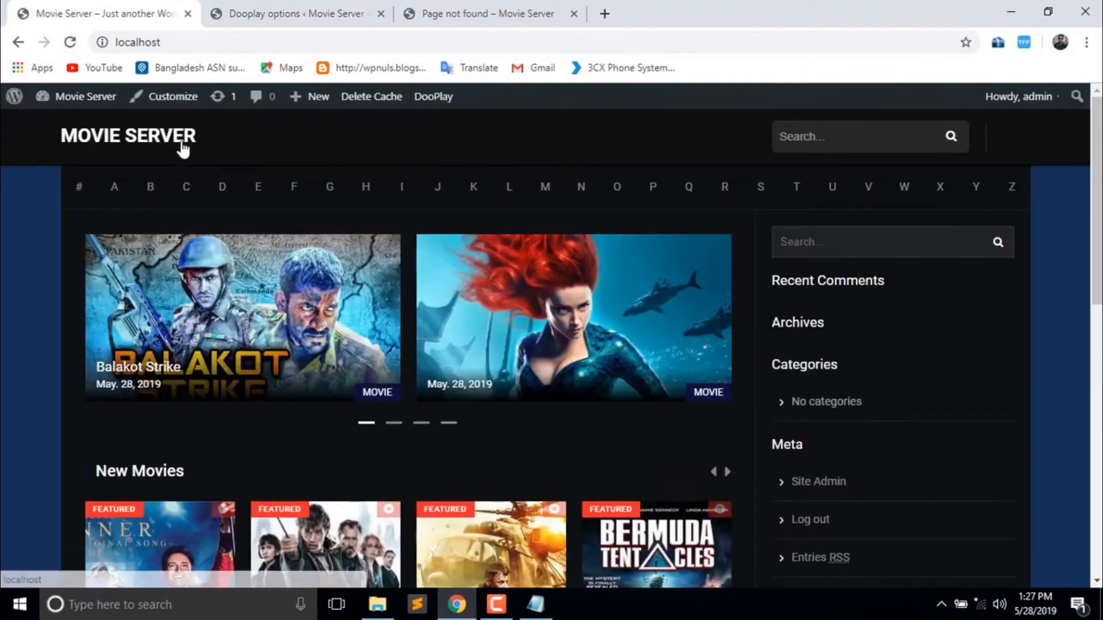
left_click(339, 13)
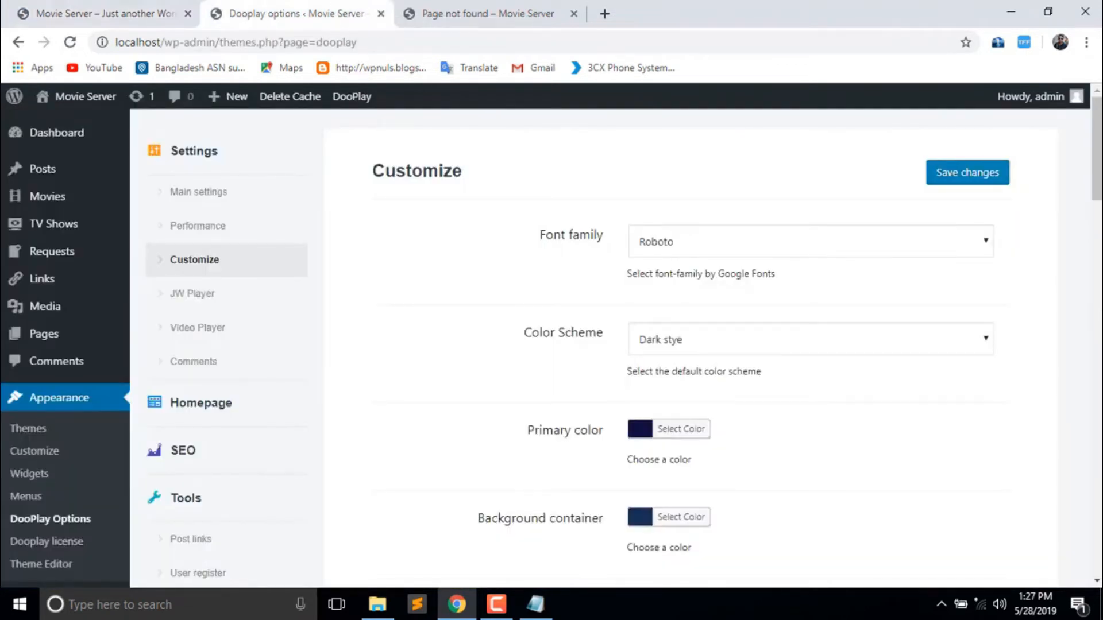
scroll(609, 345, "down", 15)
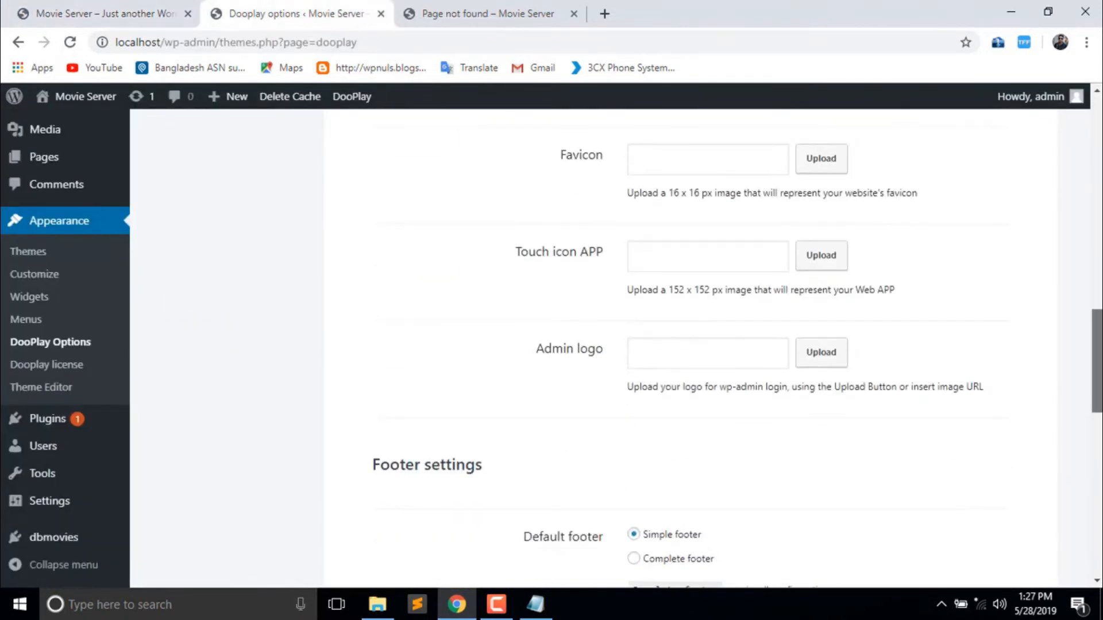
scroll(608, 344, "down", 3)
scroll(609, 345, "up", 5)
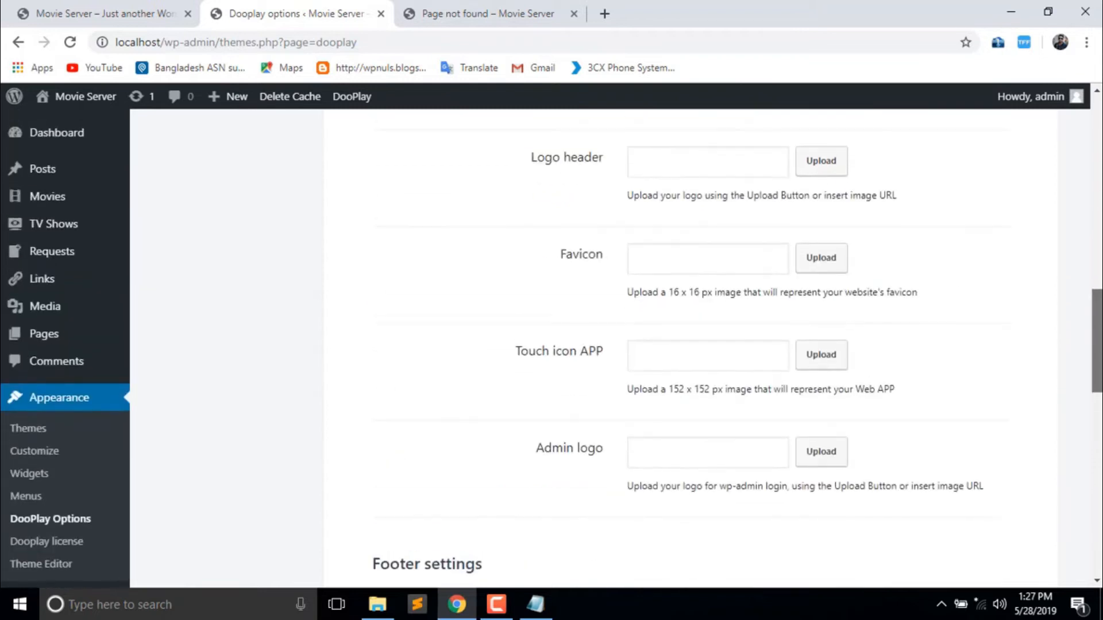
scroll(711, 236, "up", 2)
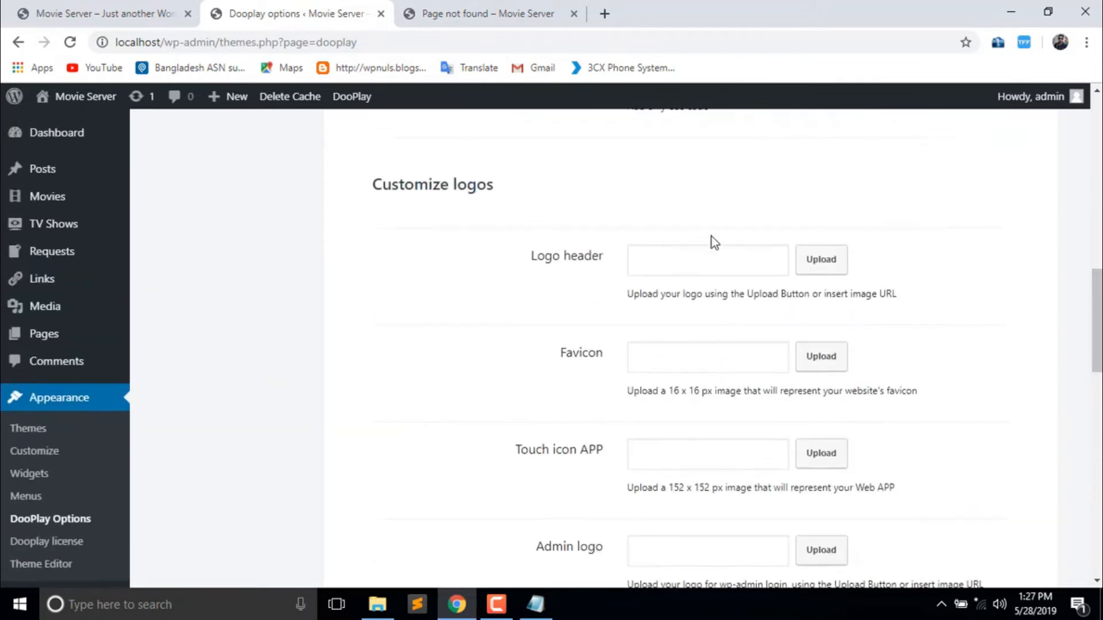
left_click(709, 254)
left_click(194, 7)
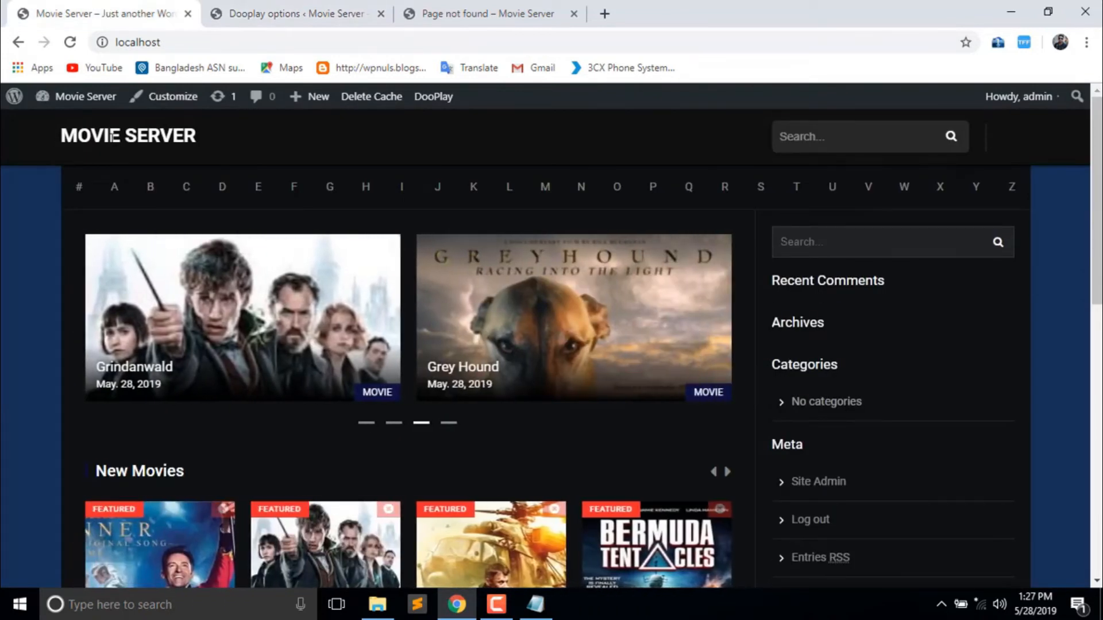
left_click_drag(53, 144, 201, 140)
left_click(202, 141)
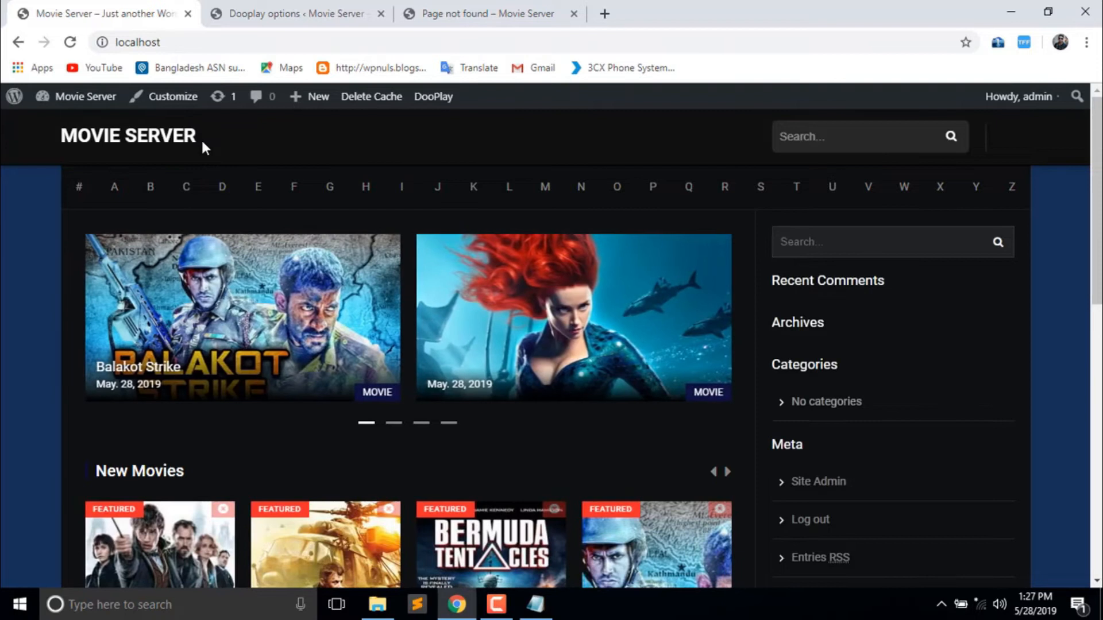
left_click(283, 8)
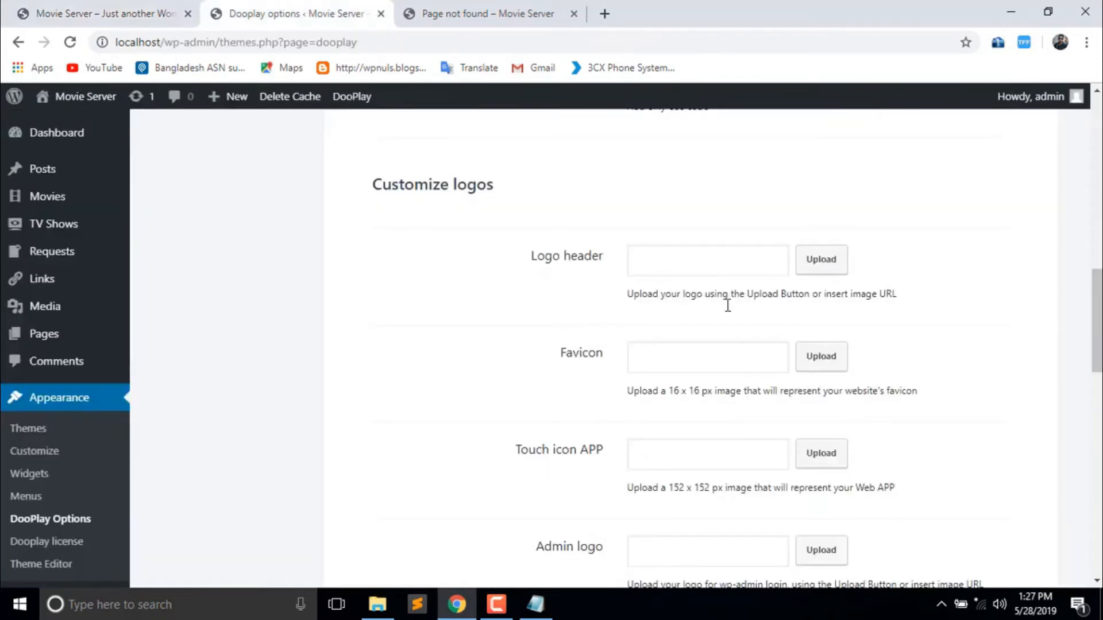
left_click(811, 269)
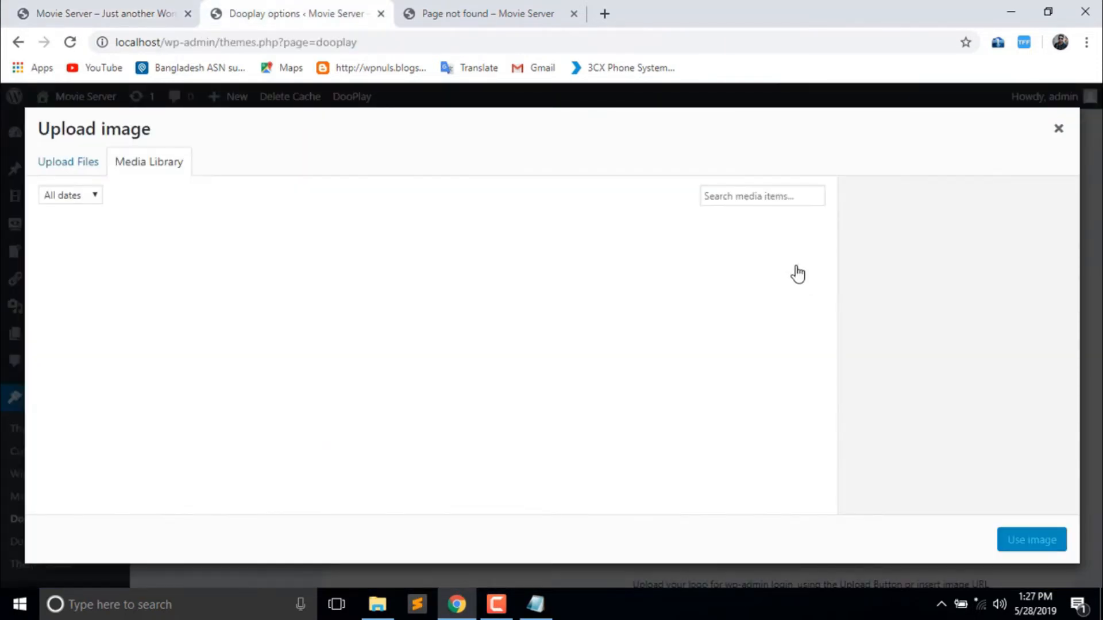
left_click(1058, 129)
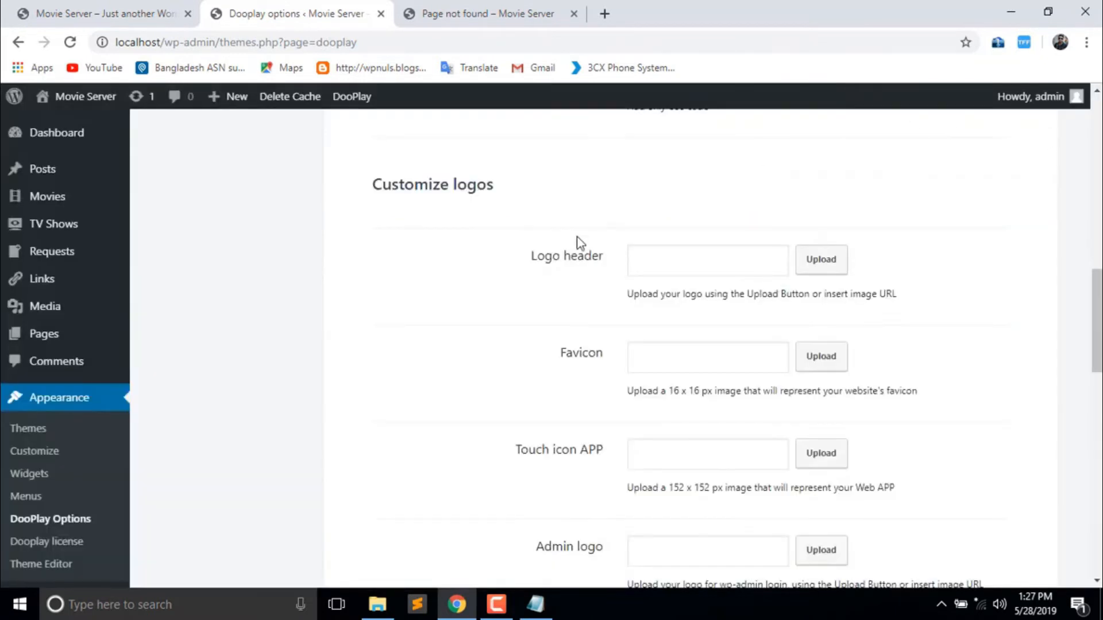
left_click(689, 253)
left_click(450, 285)
left_click(126, 8)
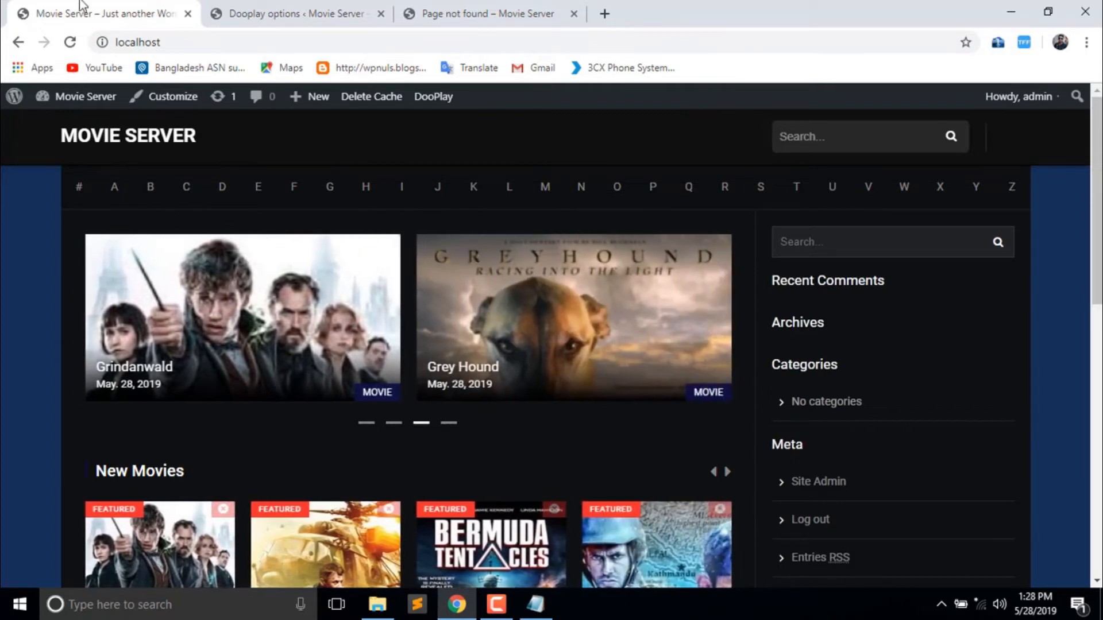
left_click(251, 11)
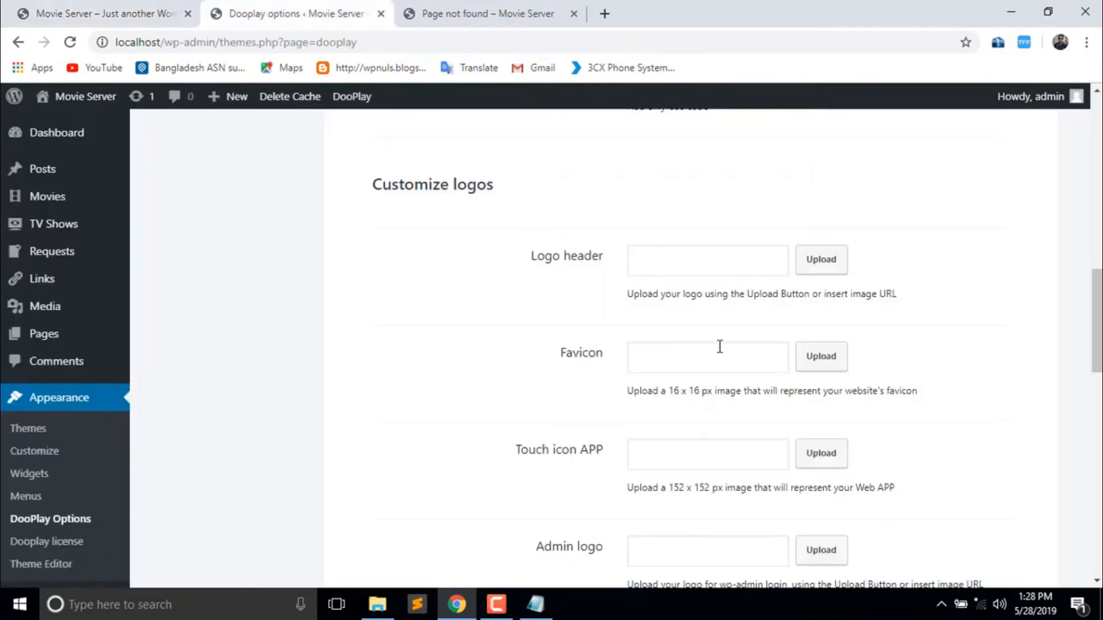
left_click_drag(1100, 301, 1100, 341)
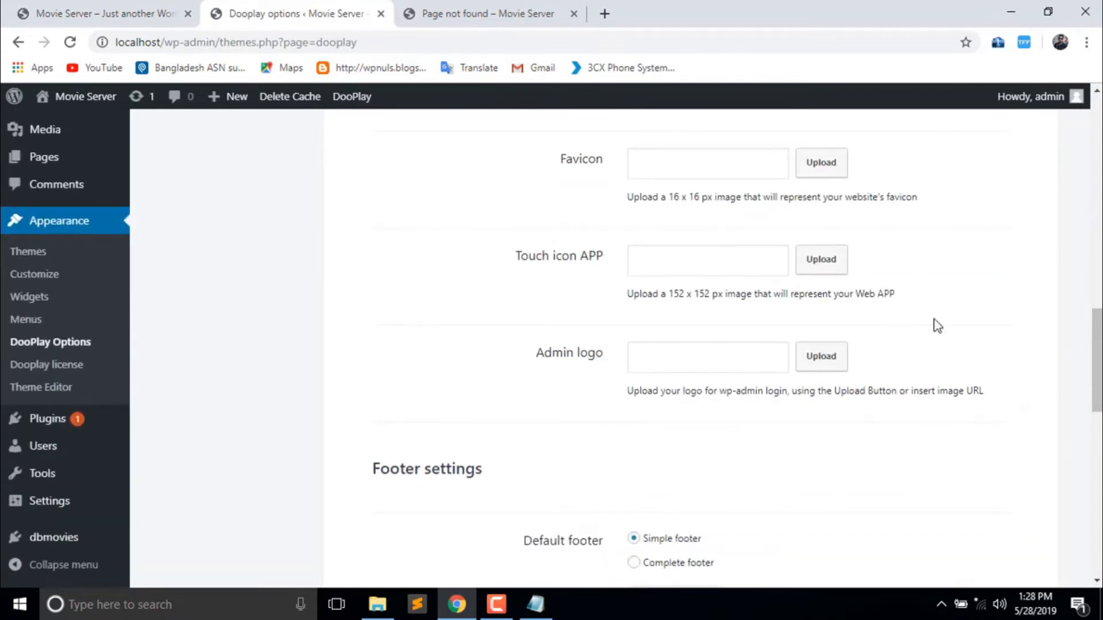
left_click(775, 345)
left_click(404, 281)
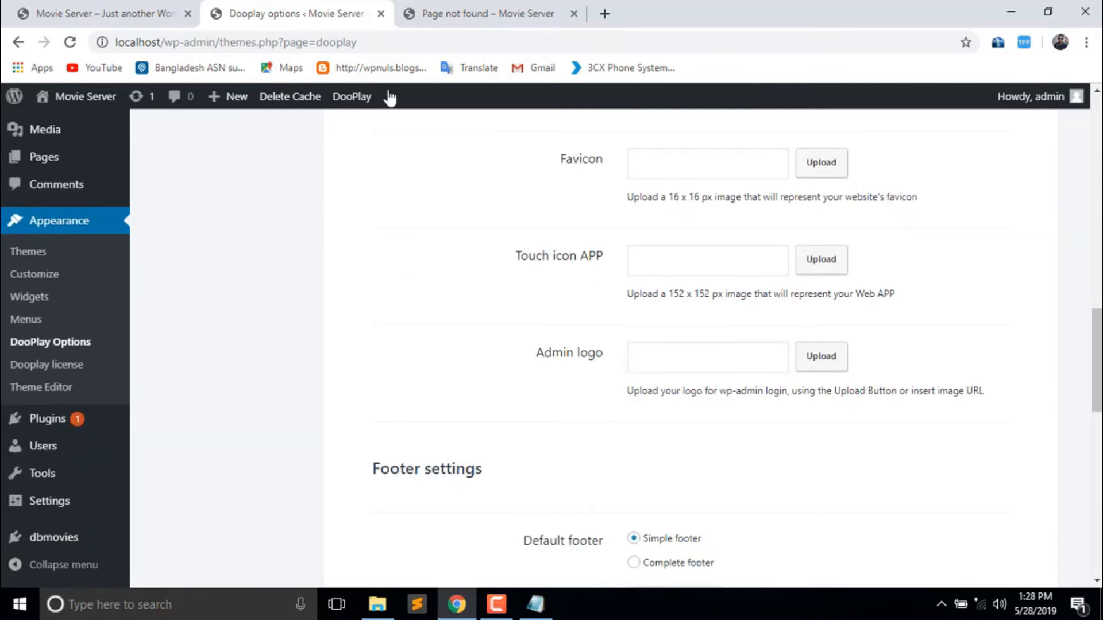
left_click(189, 13)
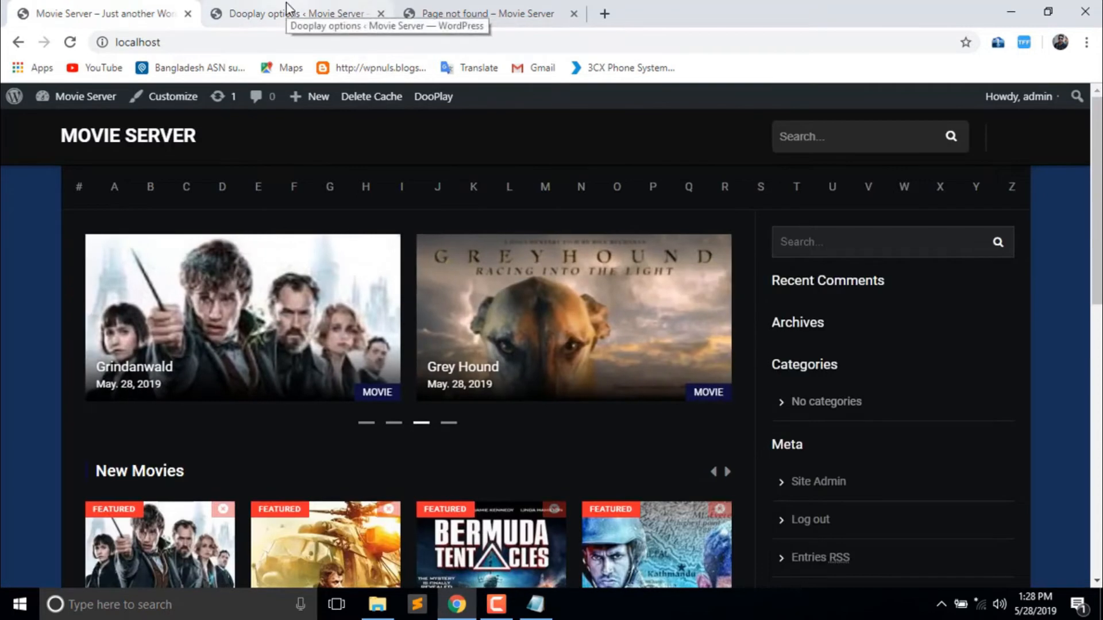
left_click(286, 3)
mouse_move(1085, 107)
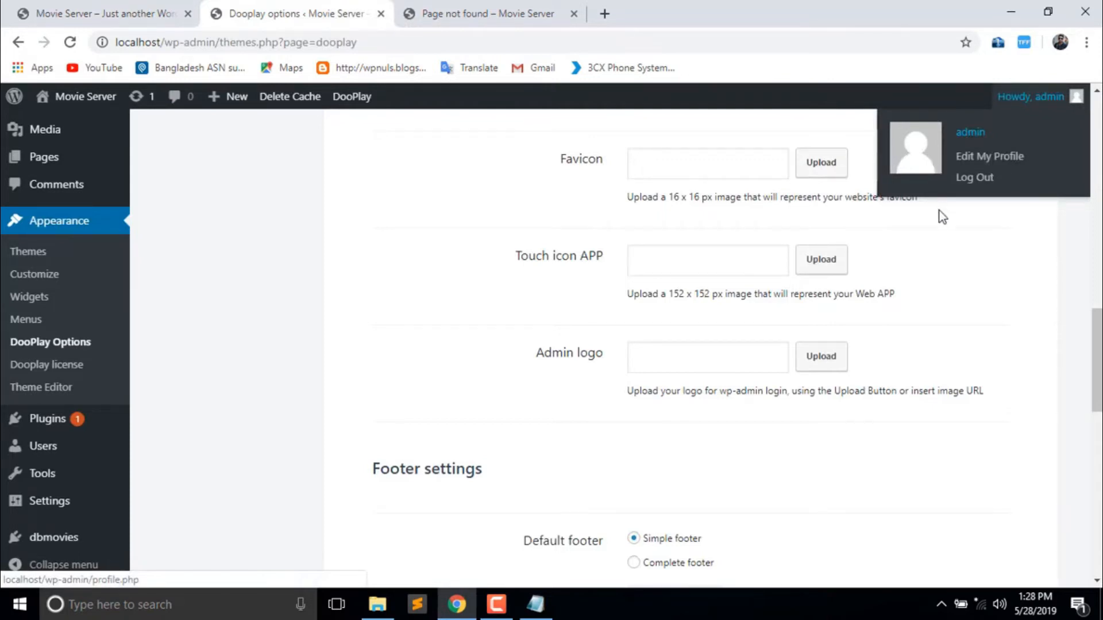
left_click_drag(1098, 361, 1099, 414)
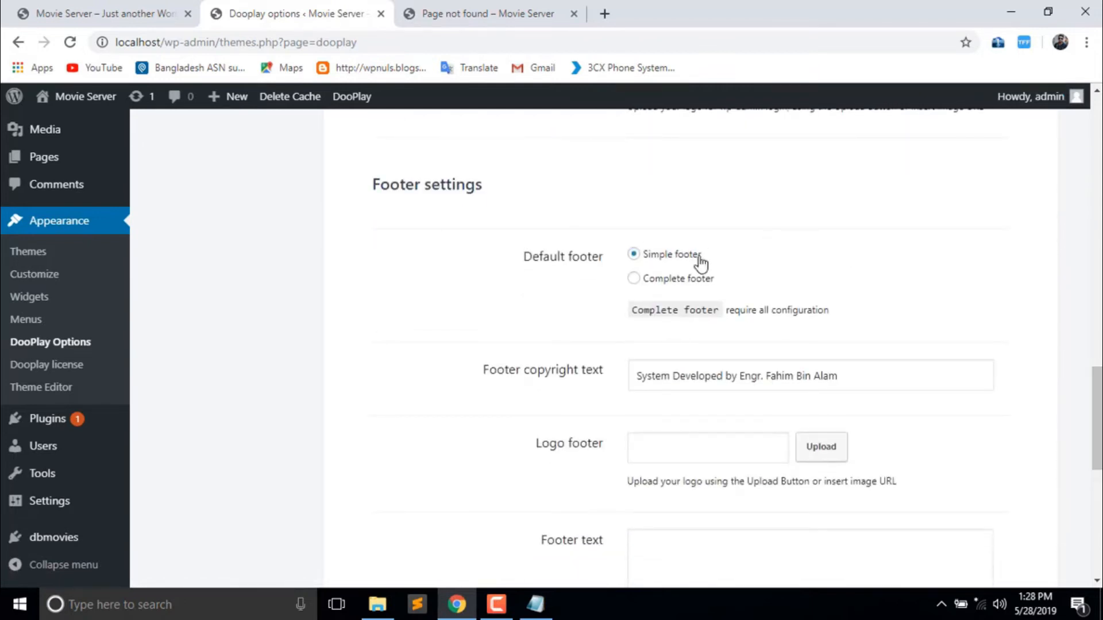
- Inspect the current footer credit line on the Movie Server home page
left_click(163, 13)
scroll(815, 250, "down", 3)
scroll(816, 250, "down", 5)
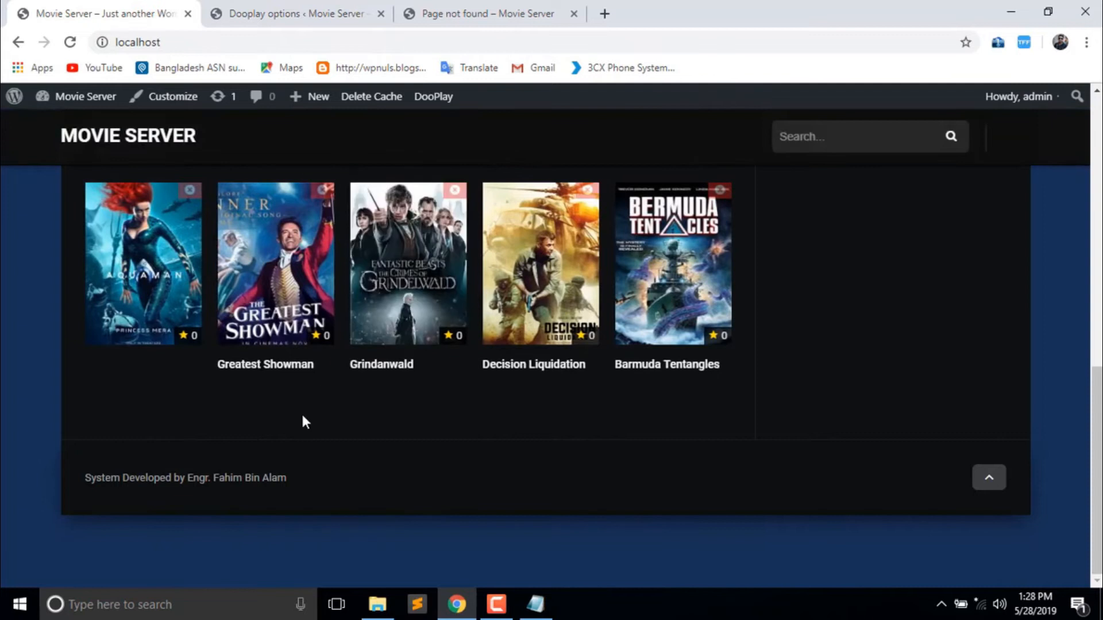
left_click_drag(253, 476, 200, 478)
left_click(305, 482)
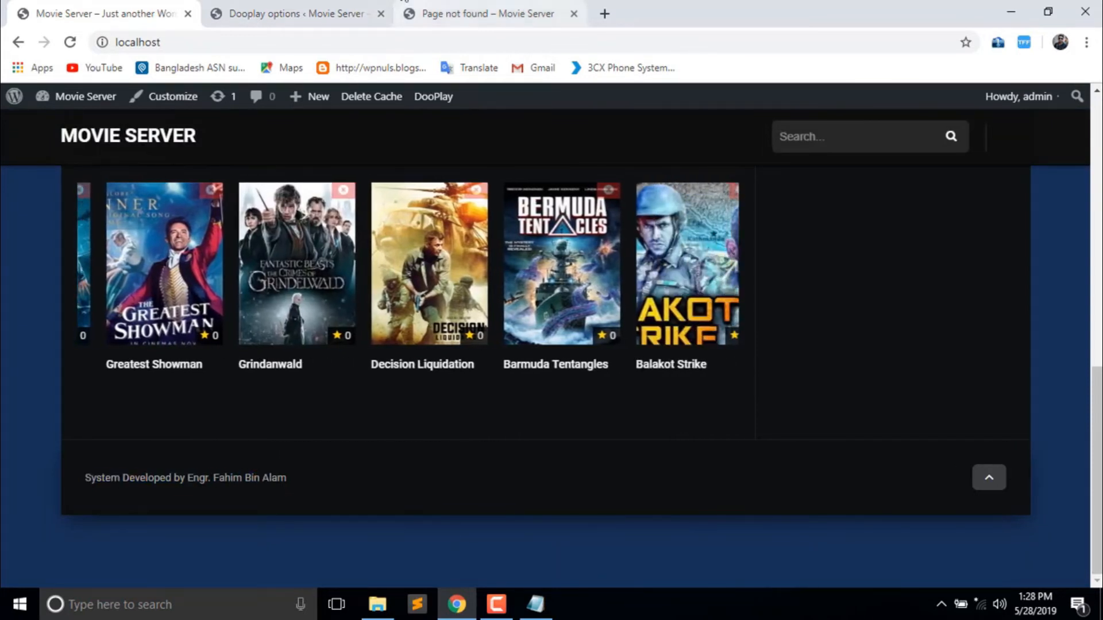
- Replace the footer copyright text with 'This video published by ISP, IIG, IGW, NTTN'
left_click(273, 7)
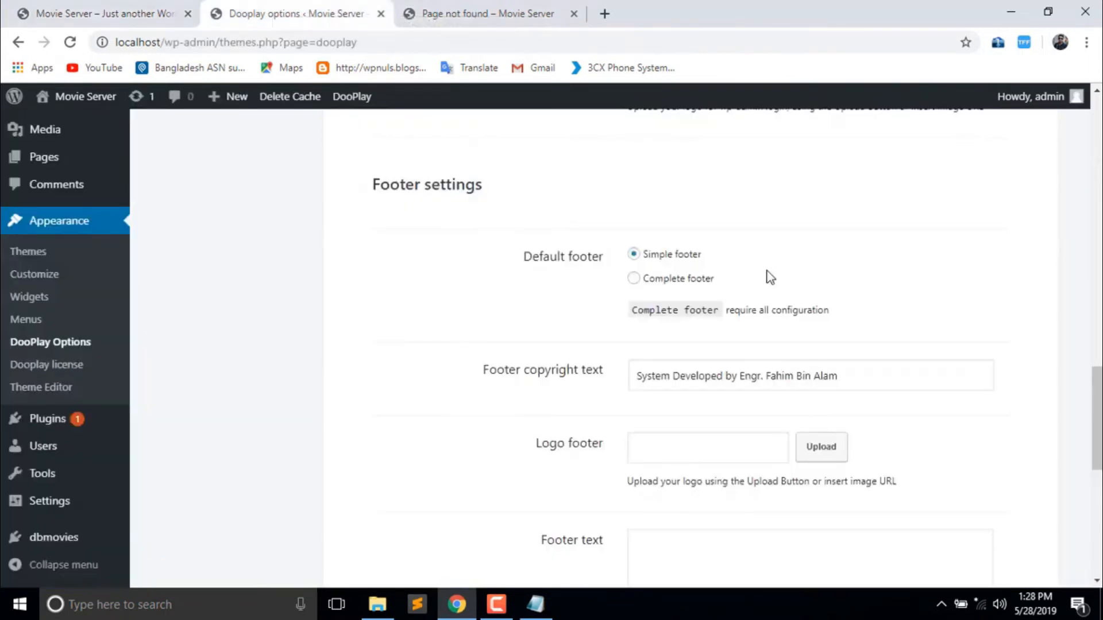
triple_click(856, 380)
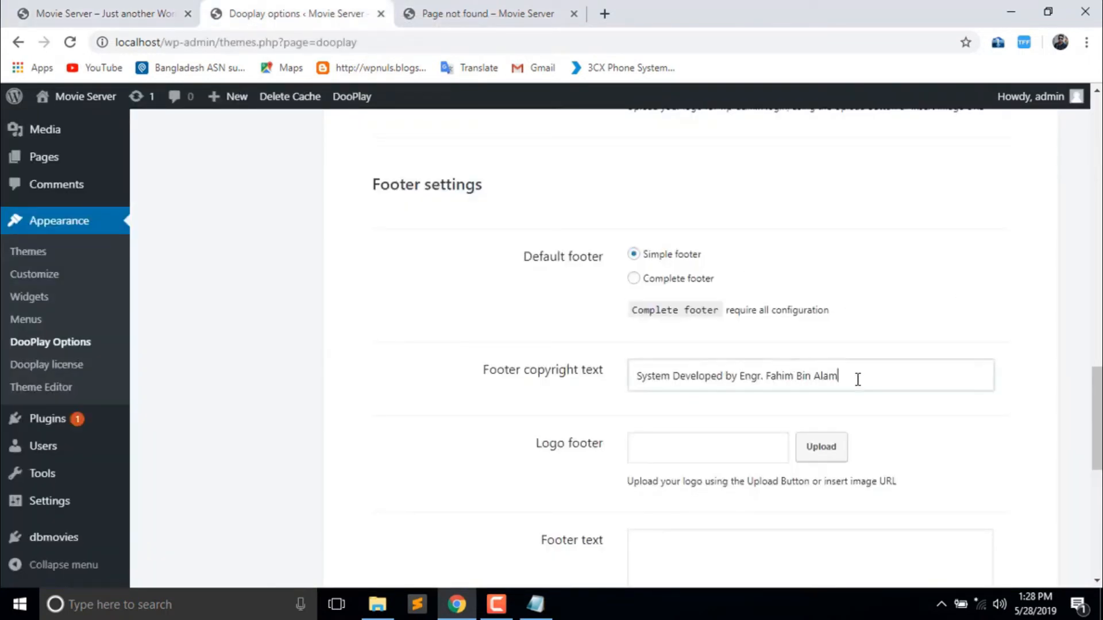
left_click(858, 380)
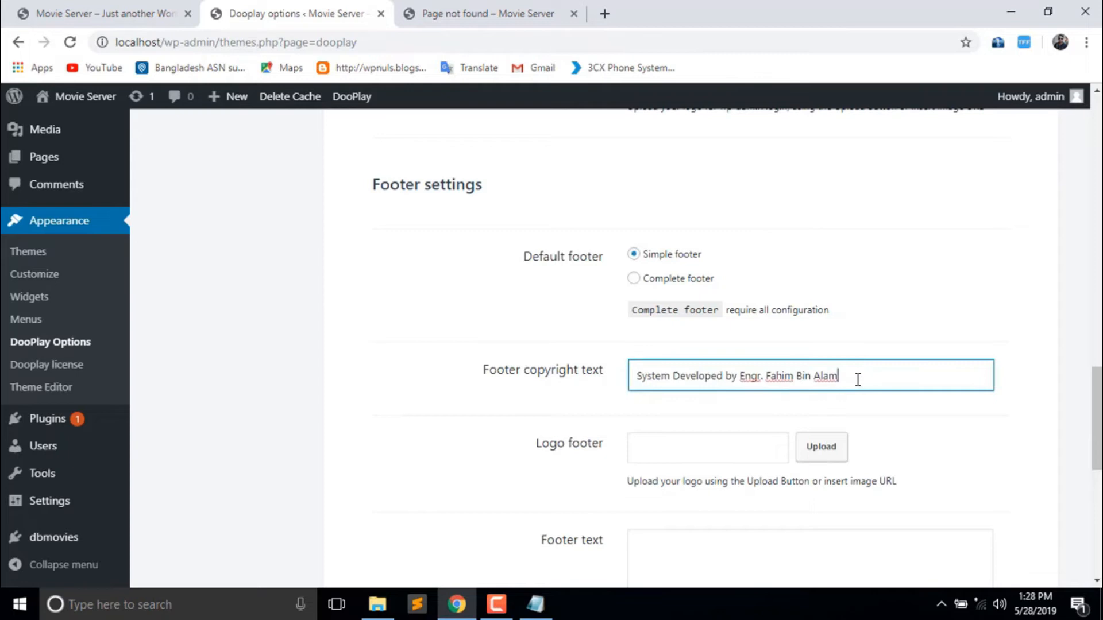
left_click_drag(858, 379, 619, 362)
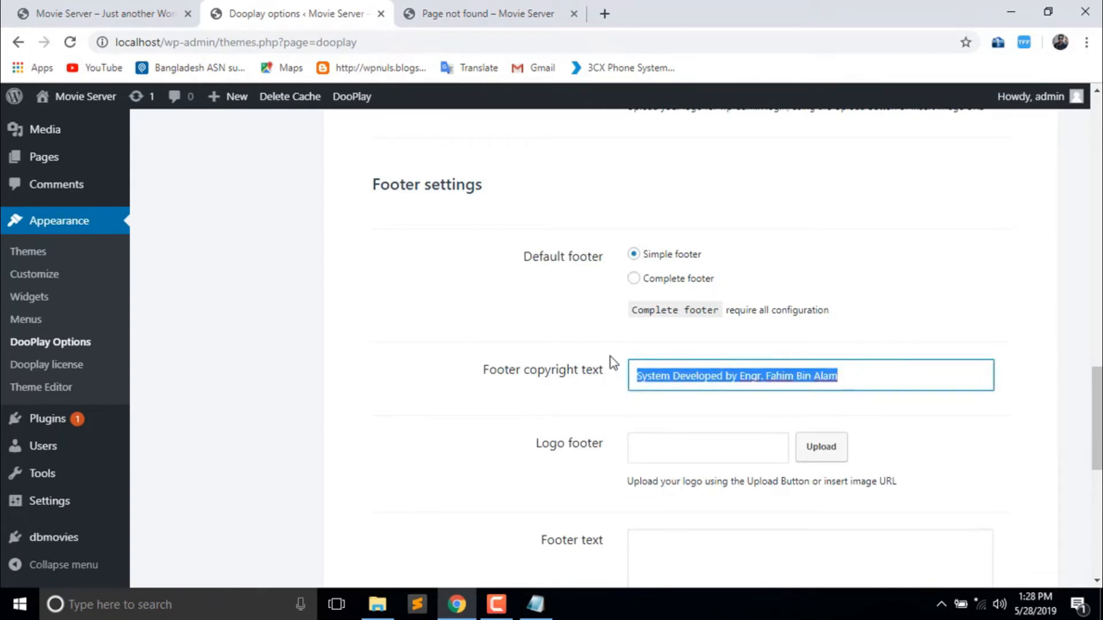
type("This video published by ISP, IIG, IGW,")
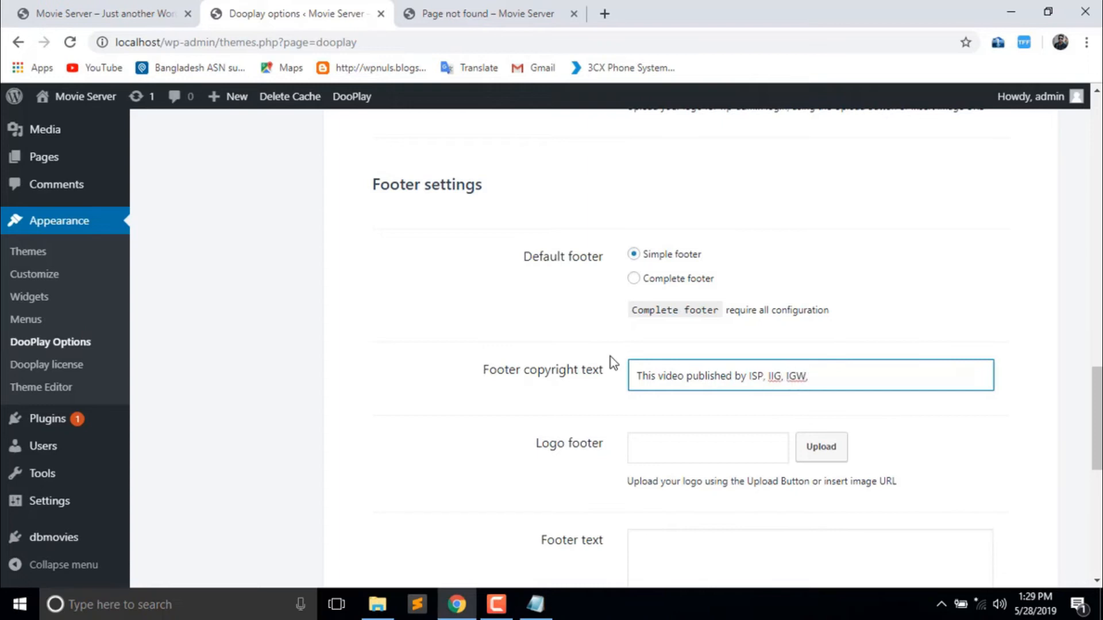
key("BackSpace")
key("BackSpace")
type("NTTN")
scroll(690, 344, "down", 8)
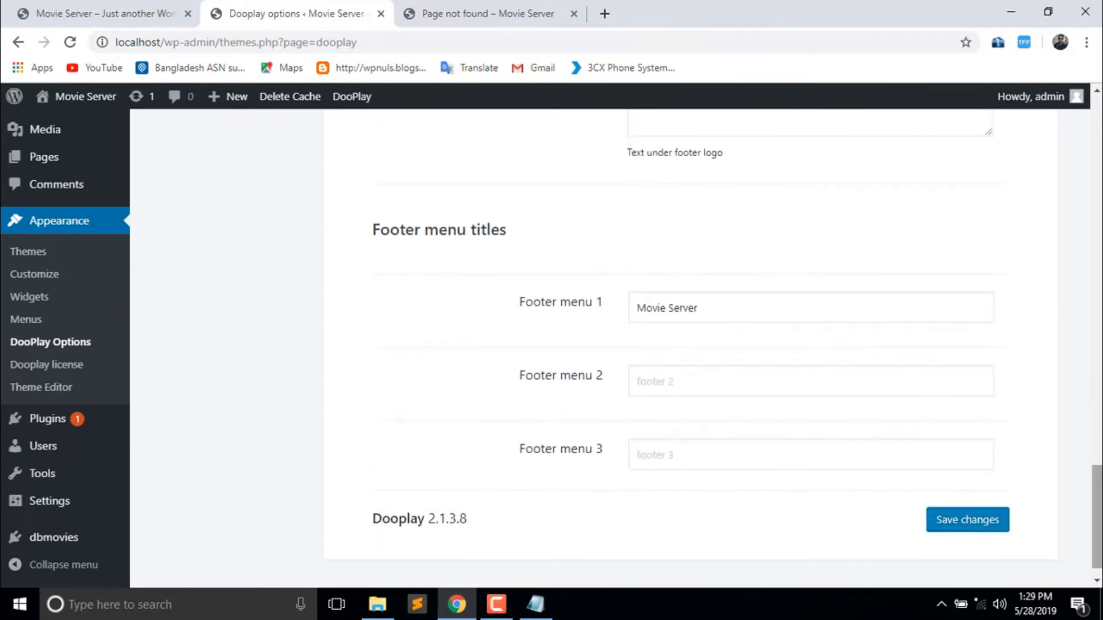
scroll(690, 345, "up", 10)
scroll(690, 345, "up", 10)
scroll(689, 345, "up", 7)
left_click(997, 175)
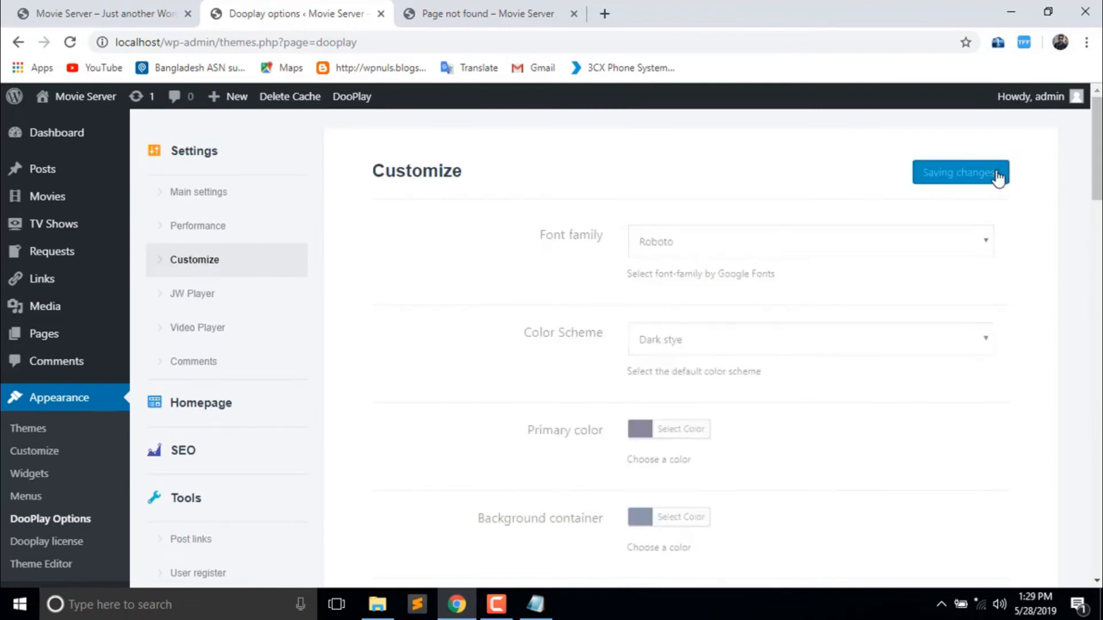
left_click(110, 4)
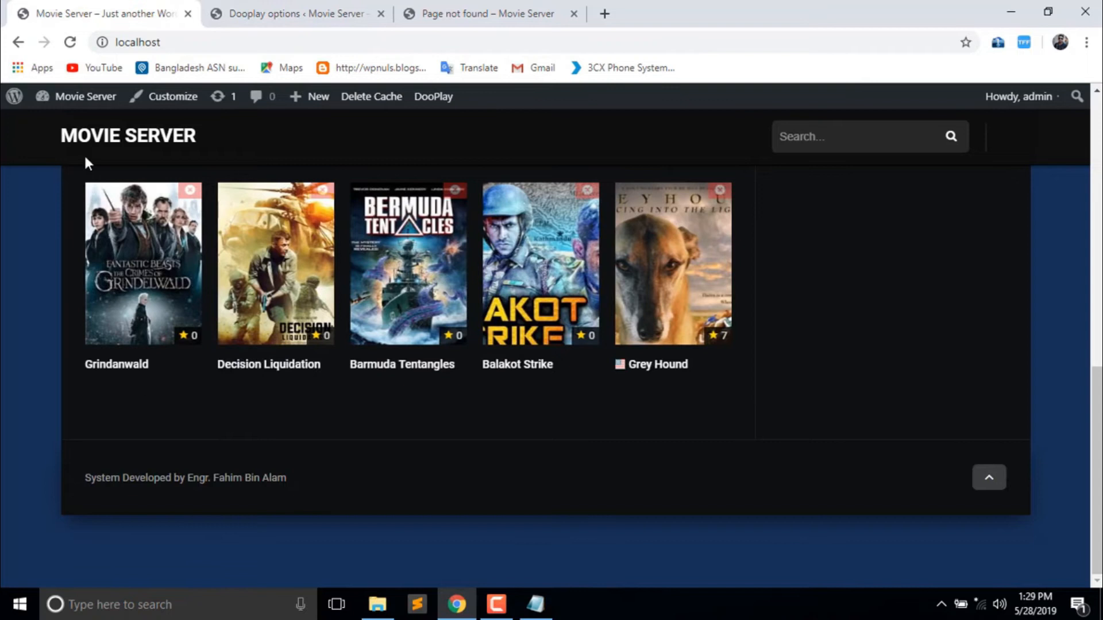
left_click(70, 42)
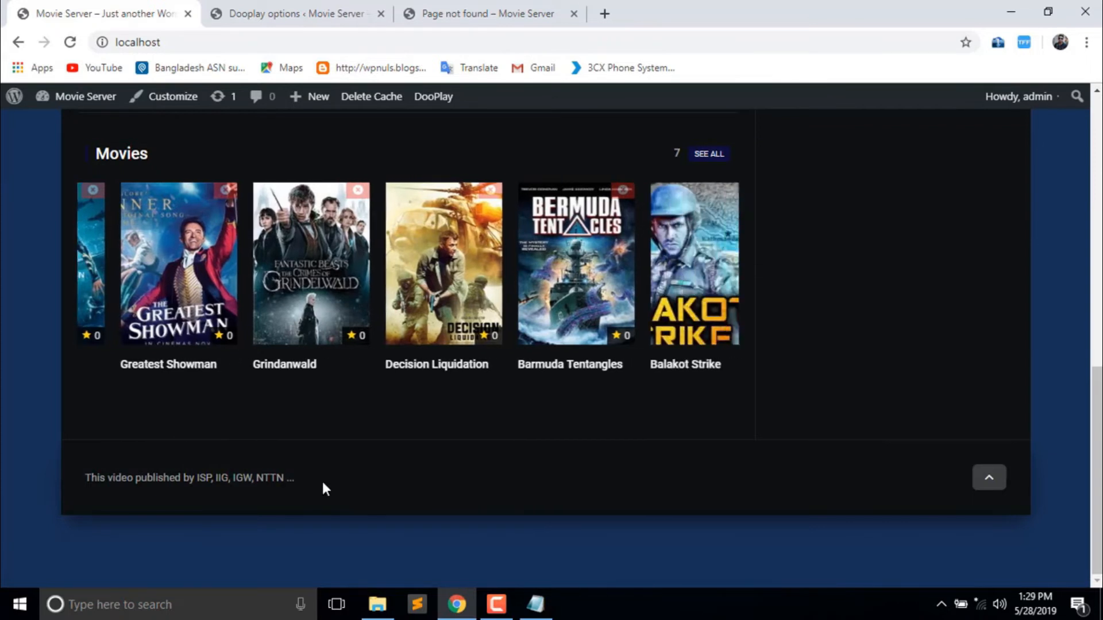
left_click(336, 11)
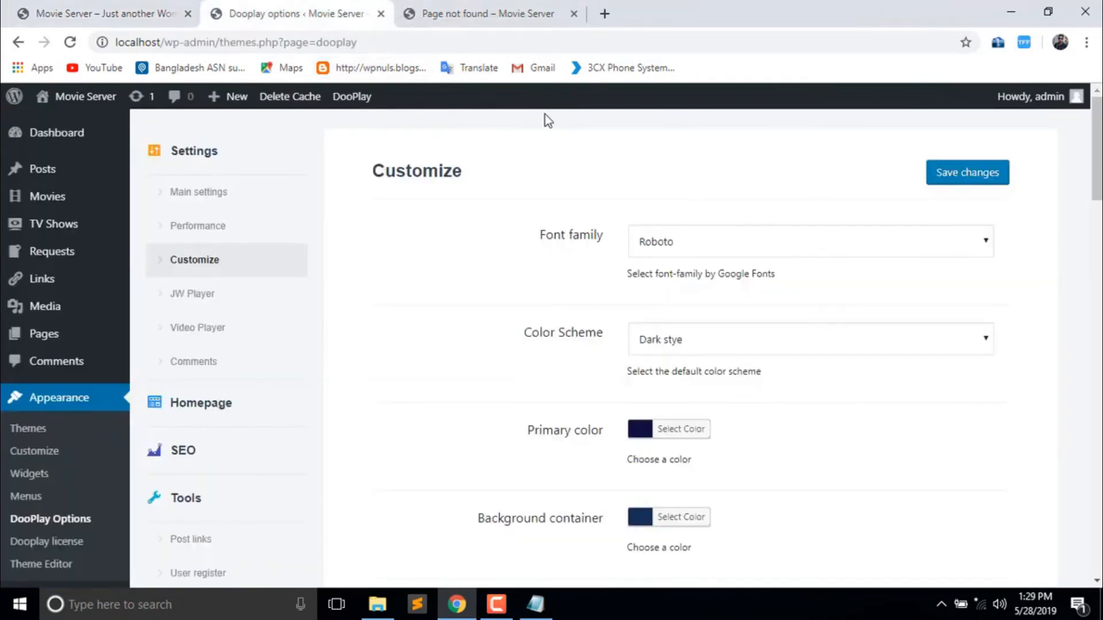
left_click_drag(1097, 172, 1097, 449)
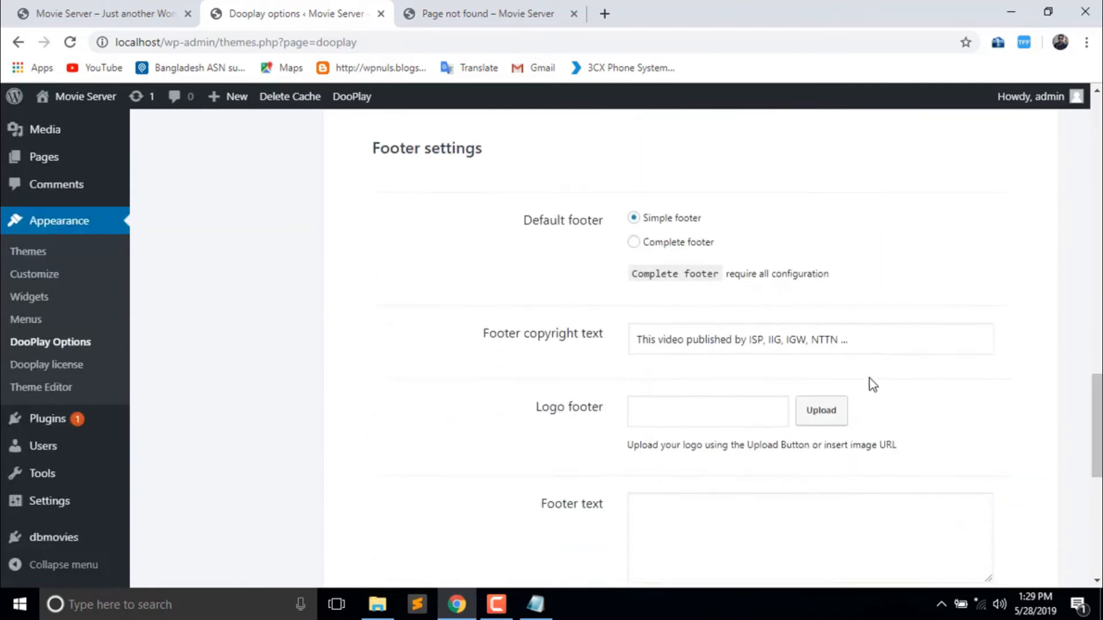
- Refill the footer copyright field with the earlier developer credit from autocomplete and save
left_click(867, 340)
key("ctrl+a")
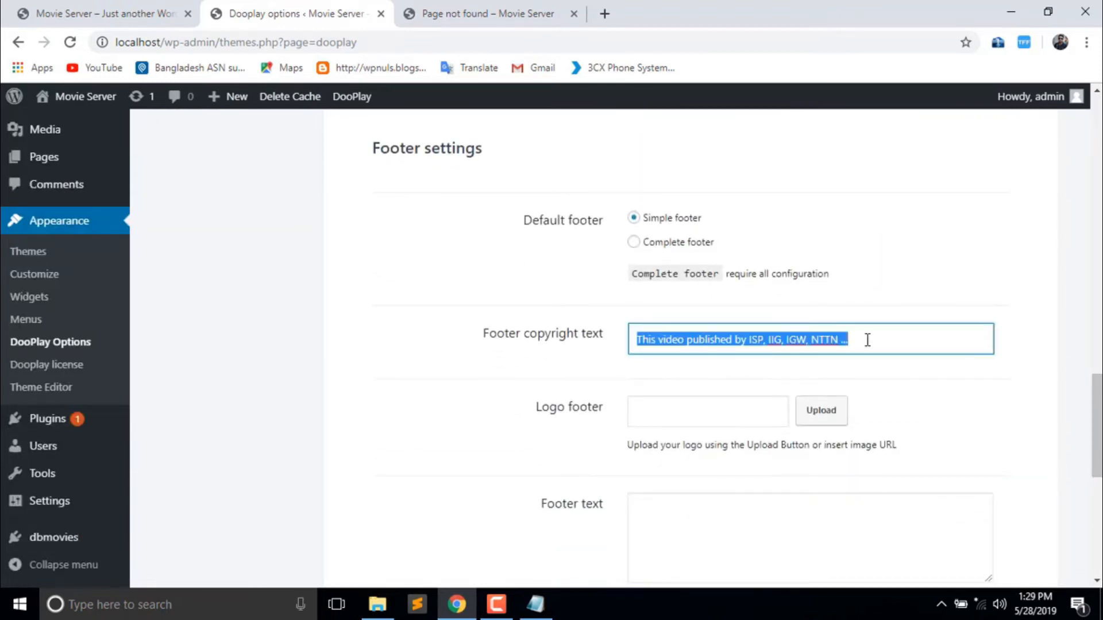
type("sys")
left_click(853, 372)
left_click_drag(1098, 428, 1101, 460)
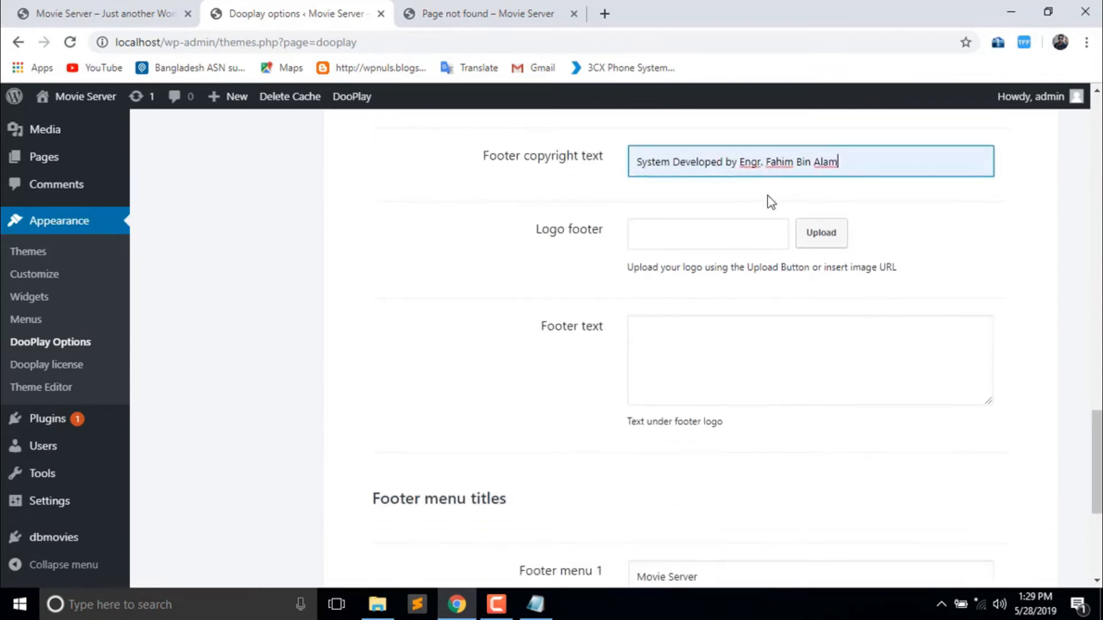
left_click(923, 242)
left_click_drag(1097, 414, 1101, 481)
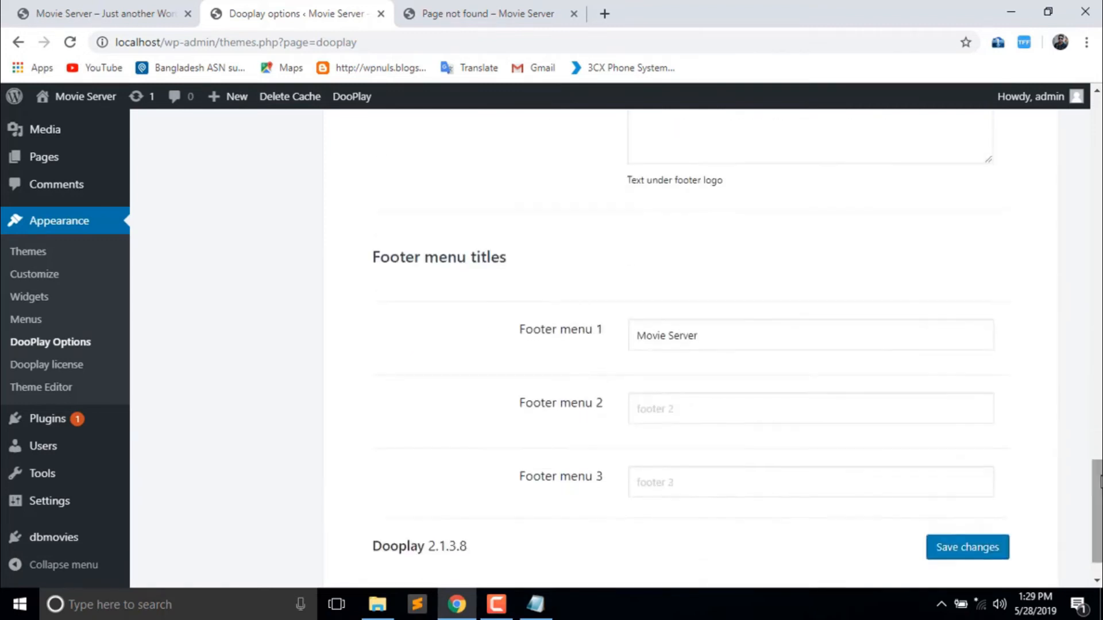
left_click(969, 553)
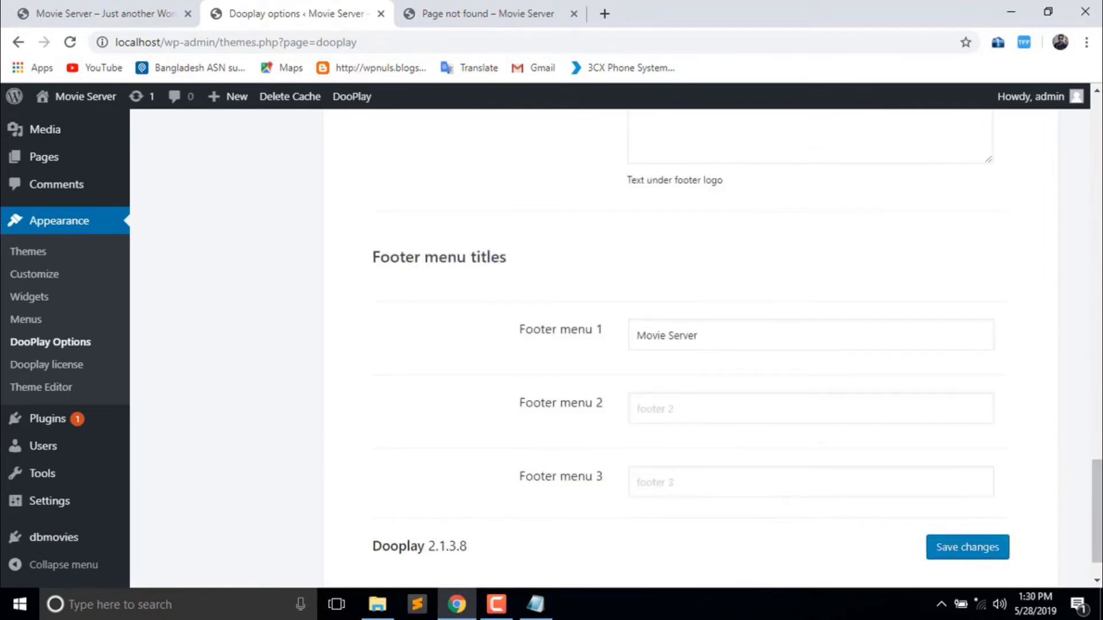
left_click_drag(1097, 489, 1097, 135)
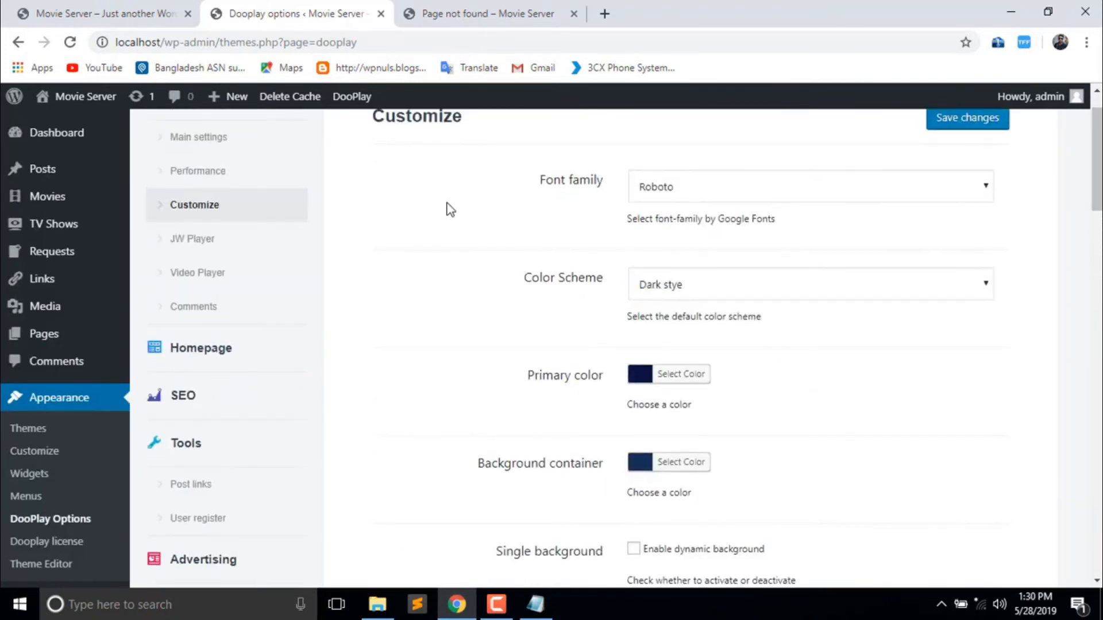
- Open the JW Player section and check its filled license key field
left_click(208, 239)
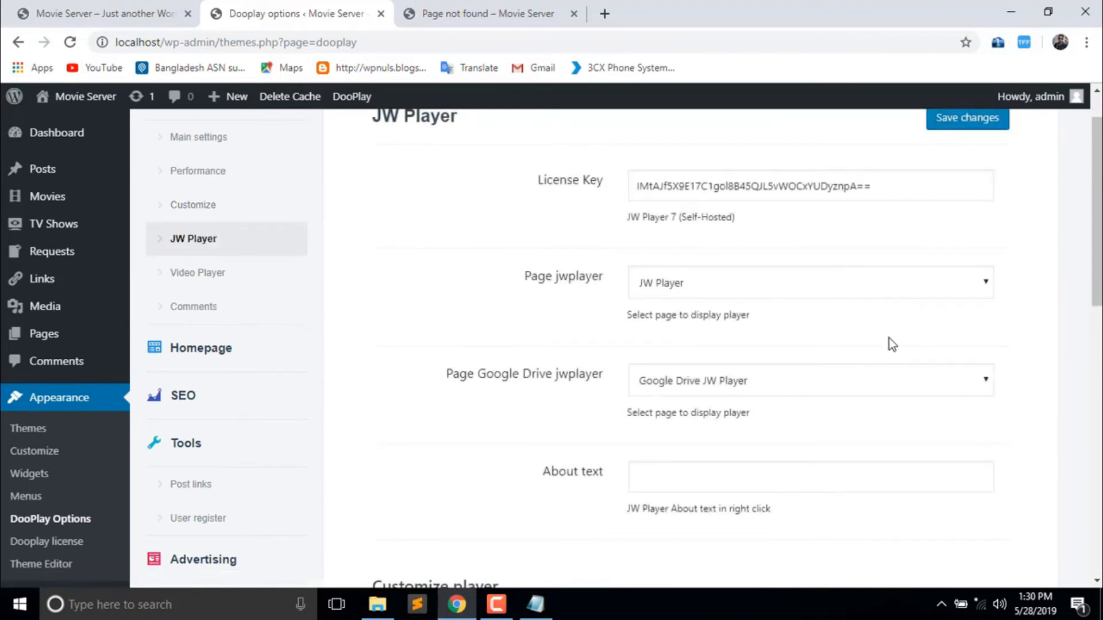
mouse_move(1097, 219)
left_mouse_down()
mouse_move(1097, 199)
mouse_move(1097, 386)
mouse_move(1097, 199)
left_mouse_up()
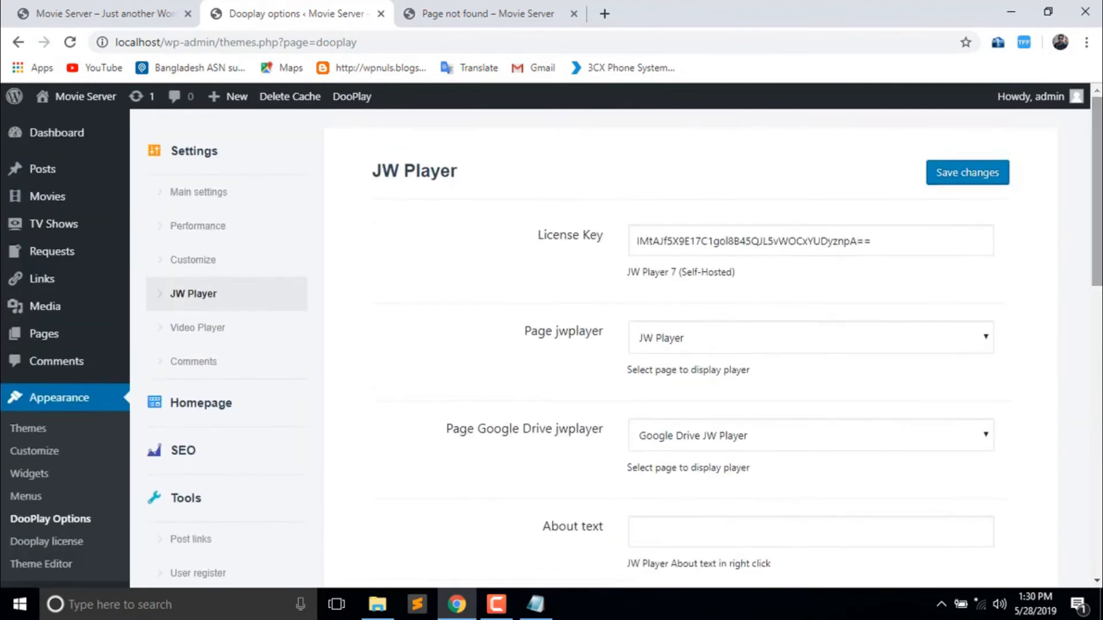
left_click(902, 244)
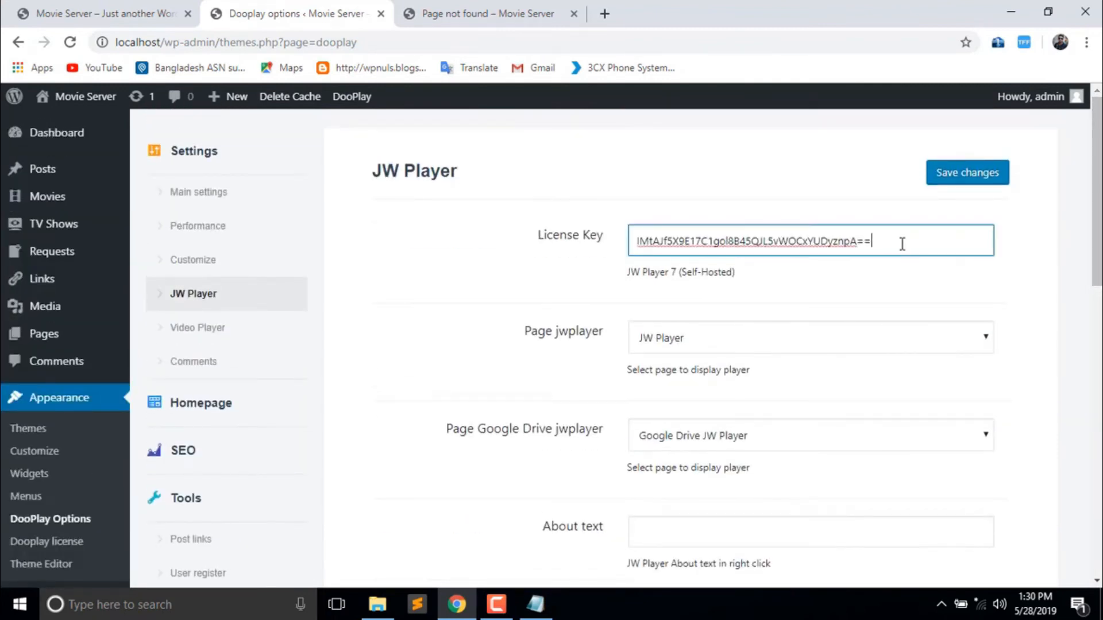
left_click(453, 252)
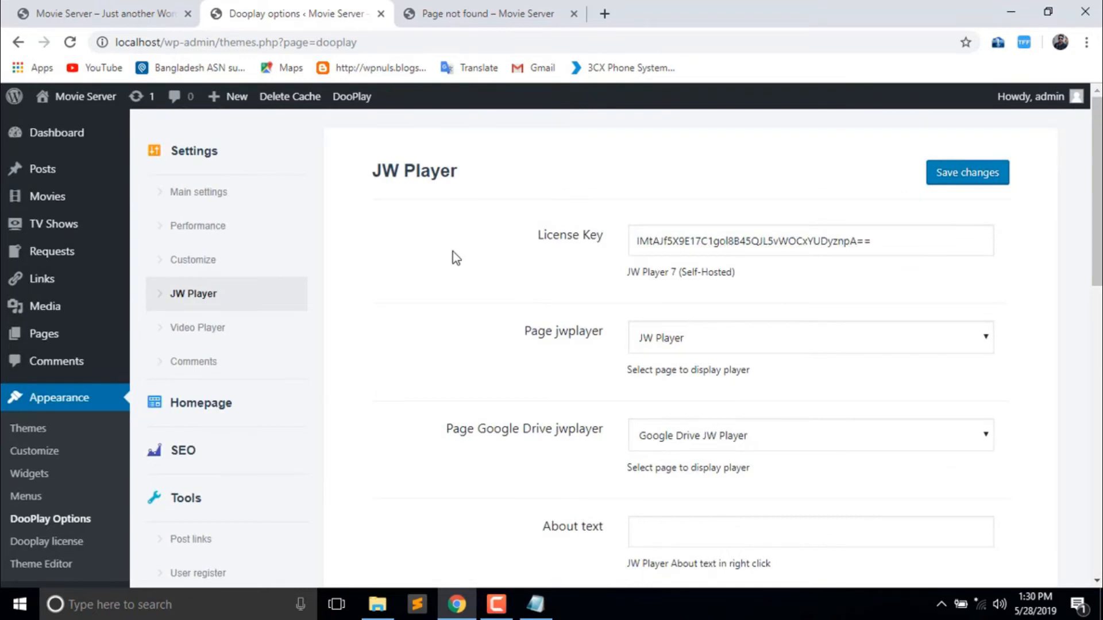
- Open the Barmuda Tentangles movie page on the live movie site
left_click(158, 4)
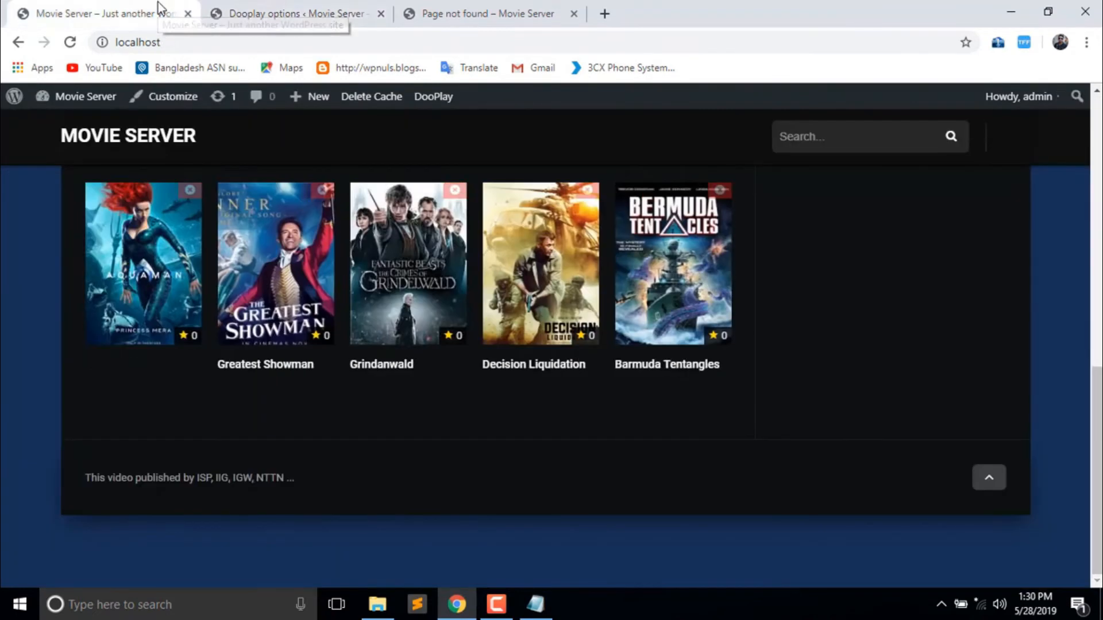
scroll(1071, 288, "up", 5)
scroll(574, 373, "up", 3)
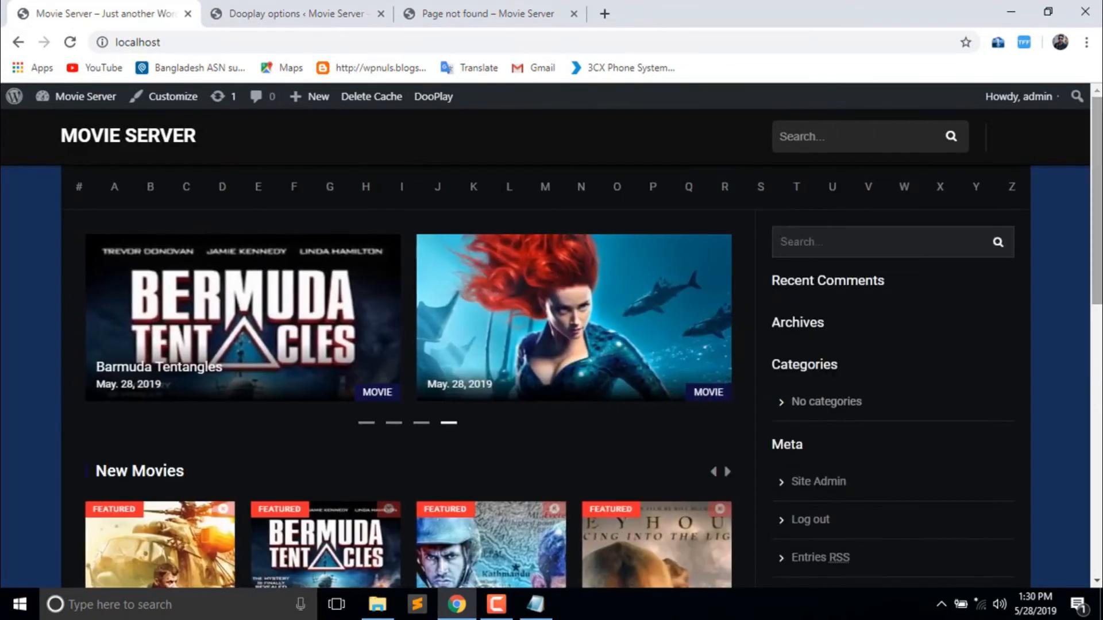
scroll(256, 381, "down", 3)
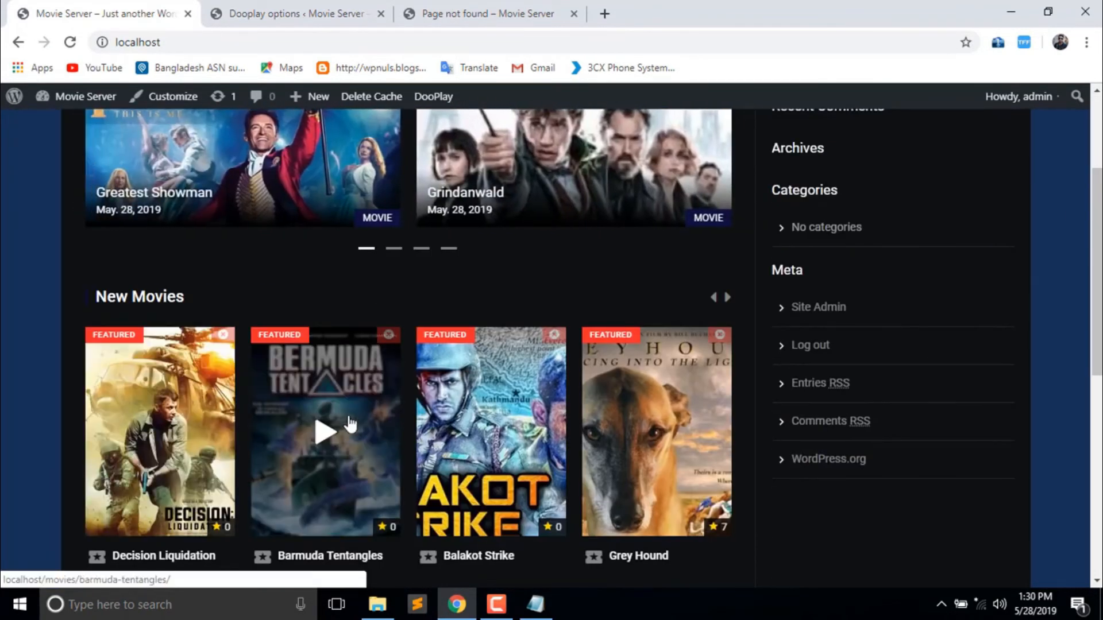
left_click(350, 425)
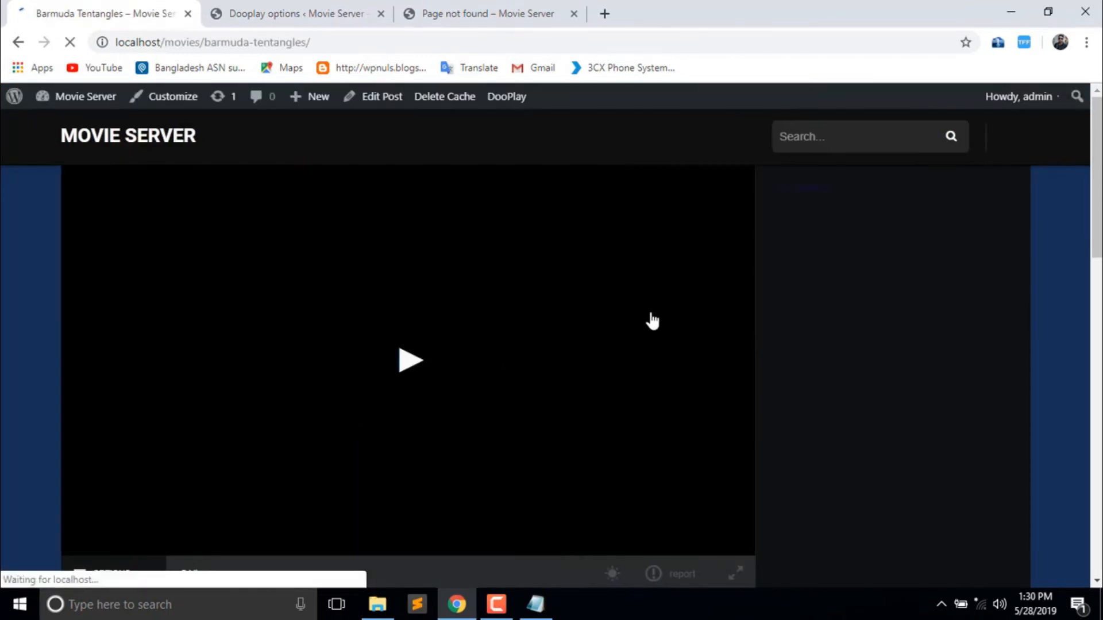
- Try to play the movie's video and reconnect to a nearby Wi-Fi network
mouse_move(1094, 193)
left_mouse_down()
mouse_move(1097, 356)
mouse_move(1097, 195)
left_mouse_up()
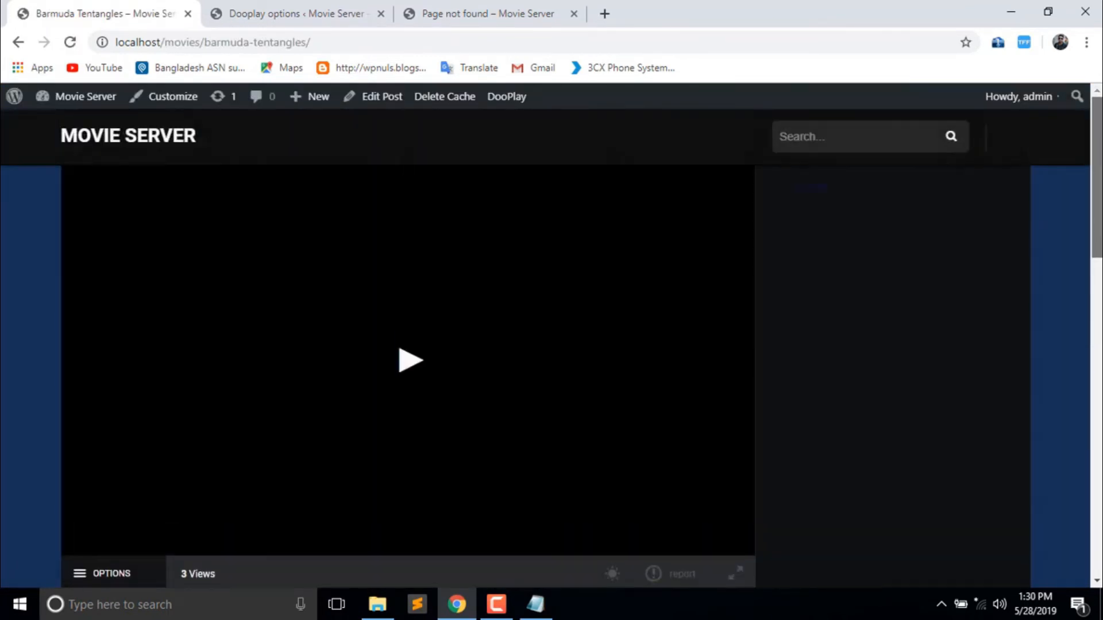
left_click(405, 358)
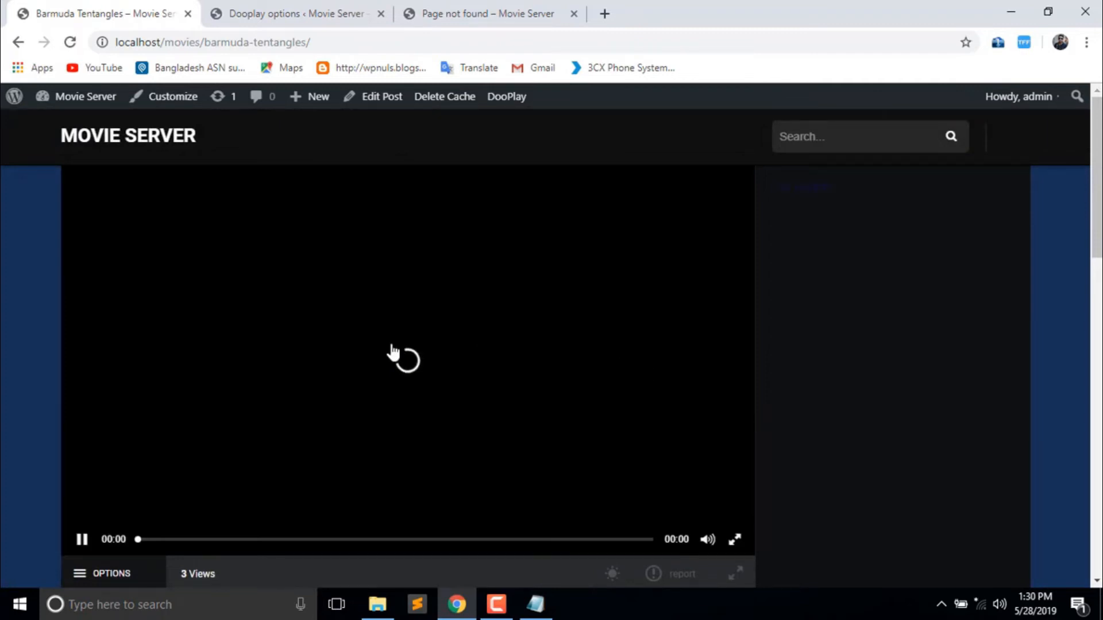
left_click(994, 603)
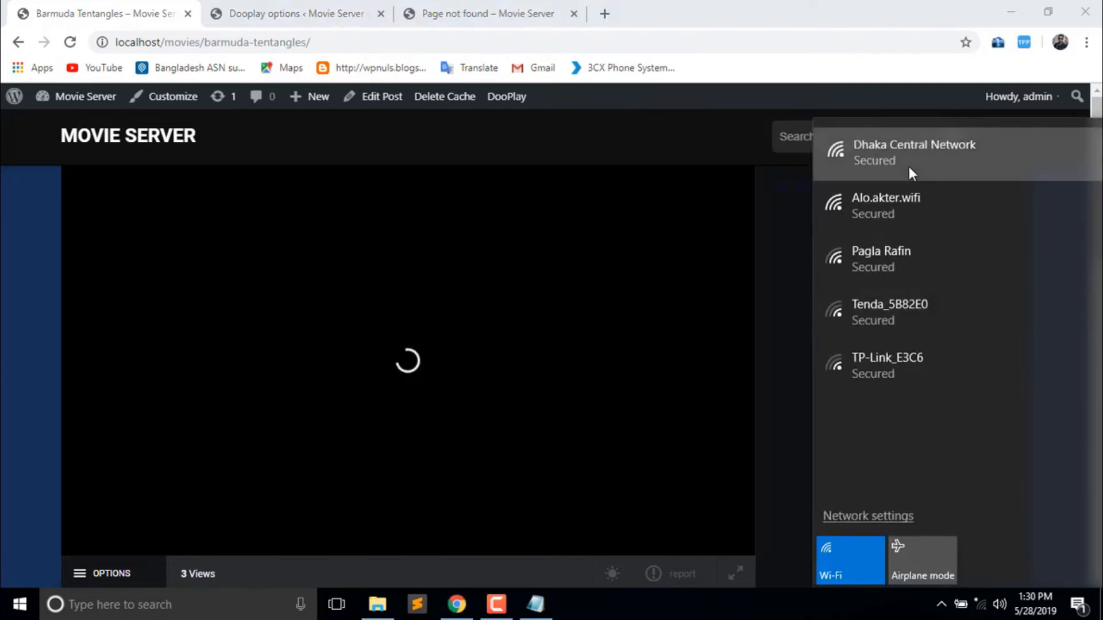
left_click(909, 167)
left_click(1001, 219)
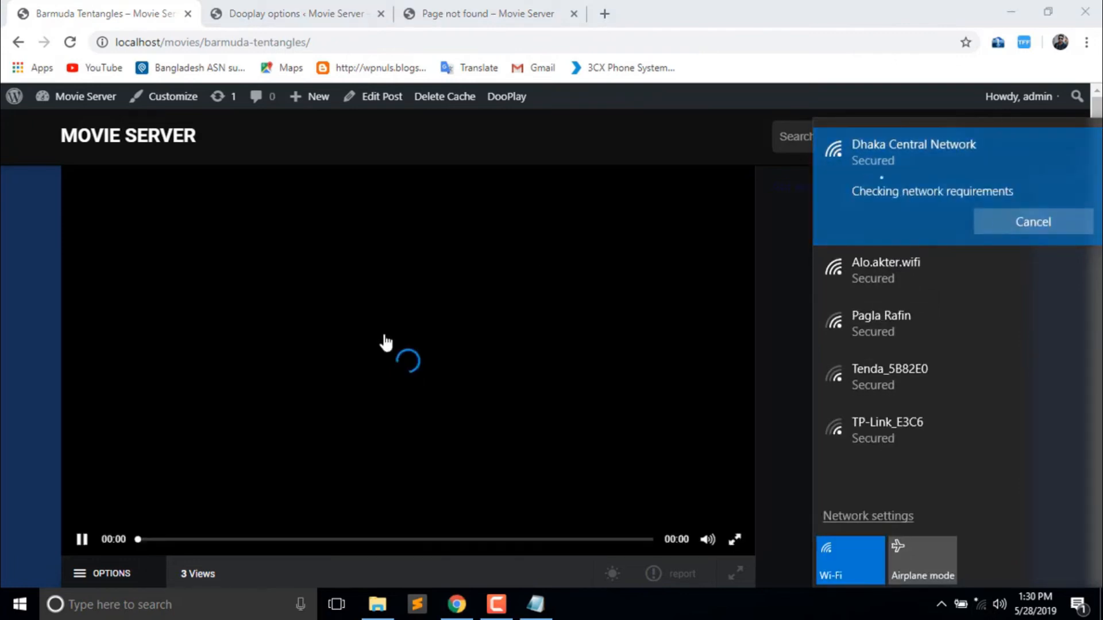
left_click(2, 377)
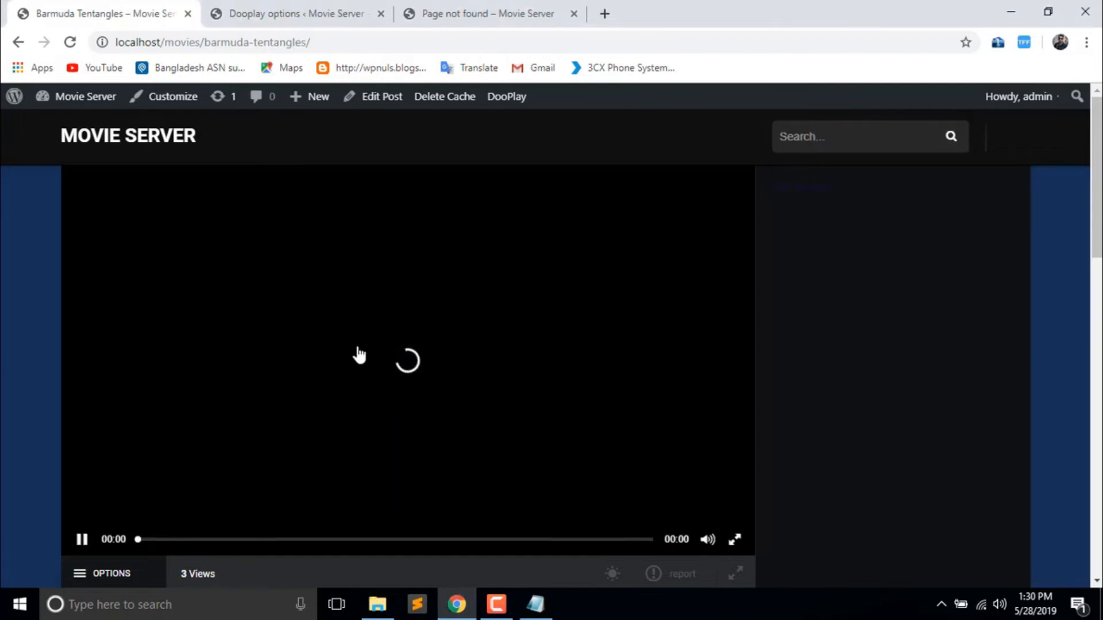
- Get the Barmuda Tentangles trailer playing, then pause it
left_click(76, 532)
left_click(70, 42)
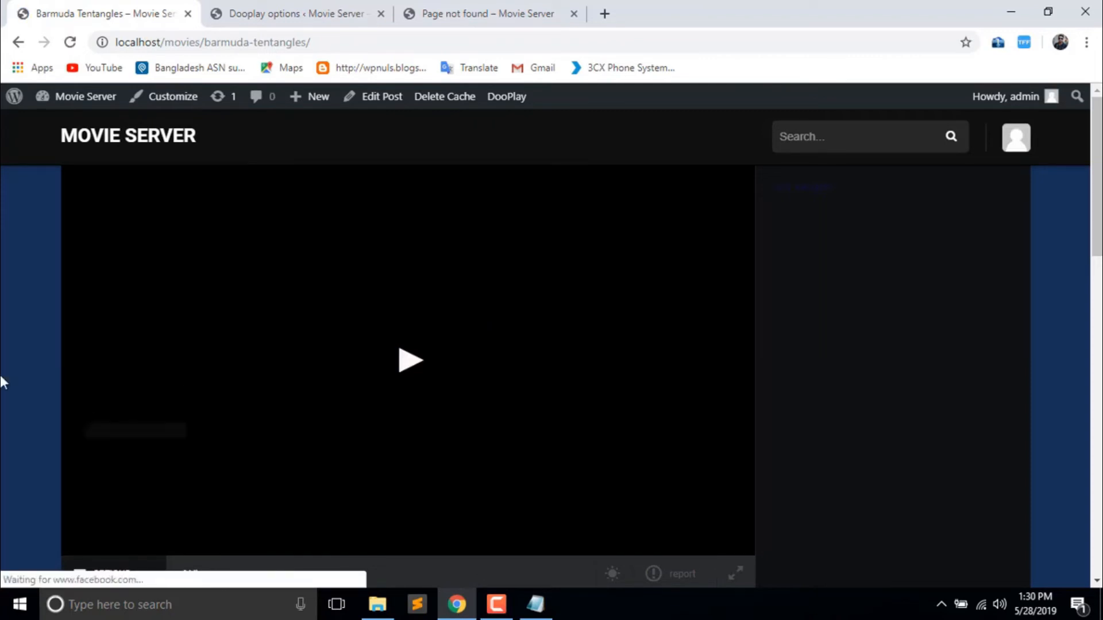
left_click(406, 371)
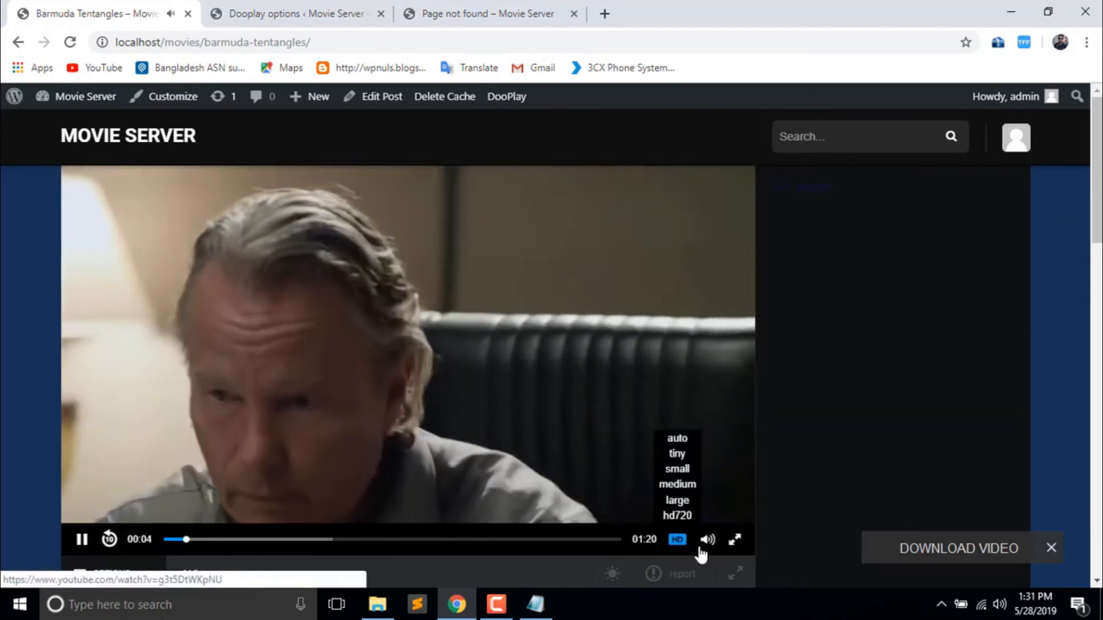
mouse_move(707, 540)
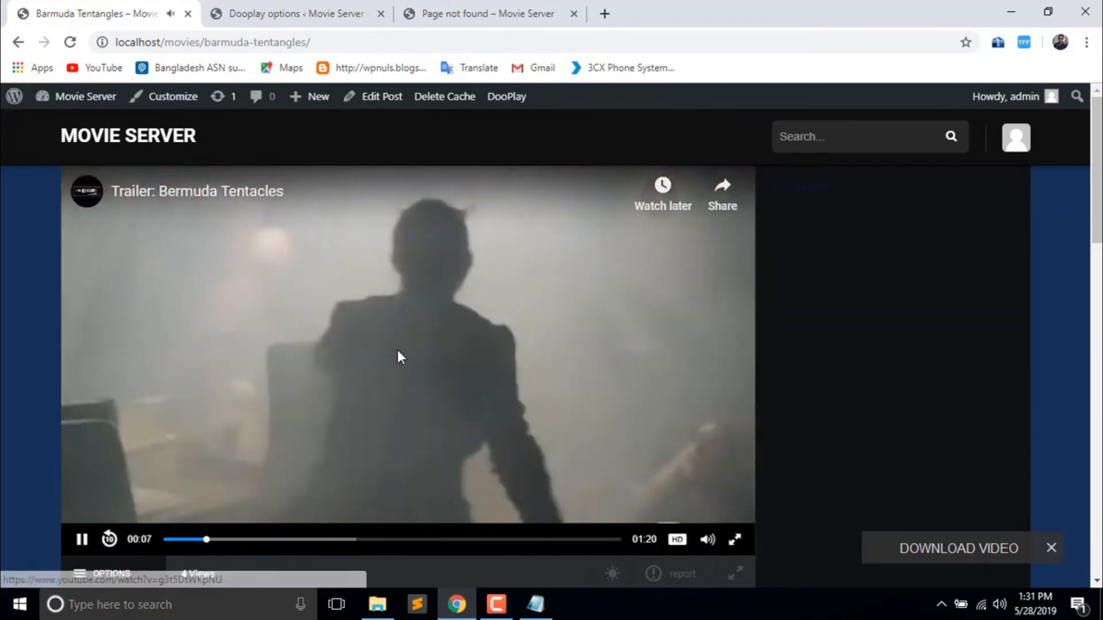
left_click(398, 351)
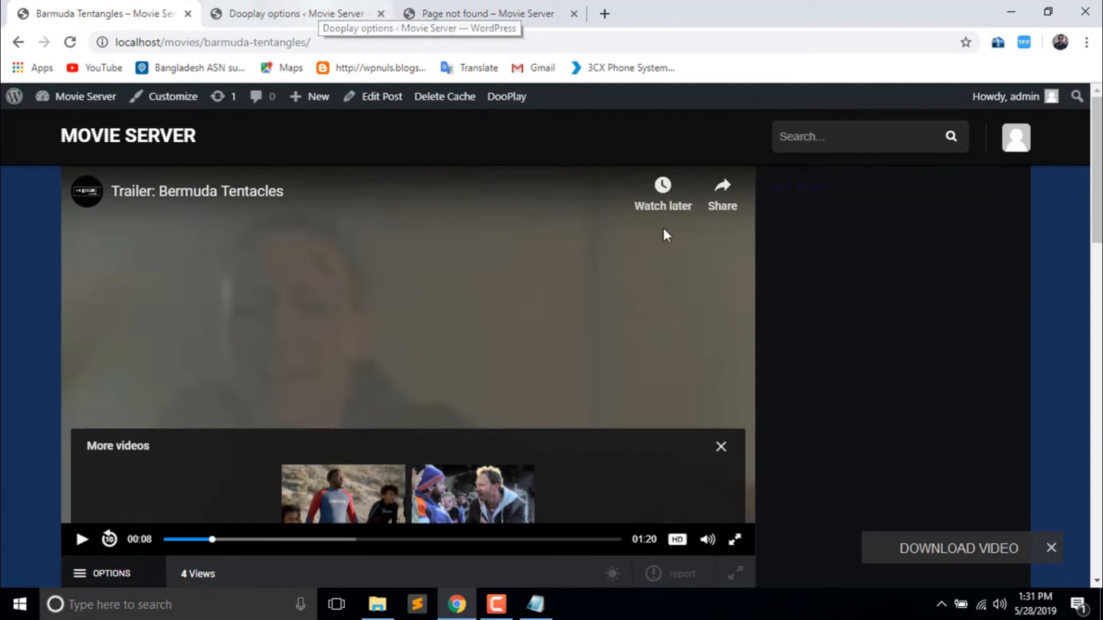
- Go back to the DooPlay JW Player settings
scroll(402, 345, "down", 8)
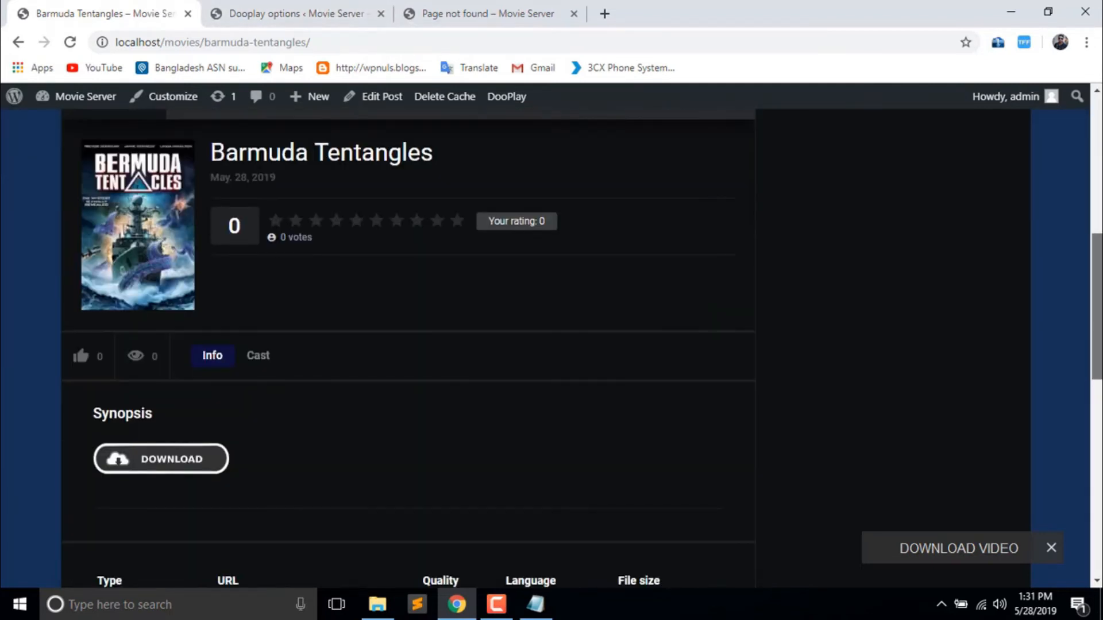
scroll(403, 344, "up", 7)
scroll(1101, 150, "up", 1)
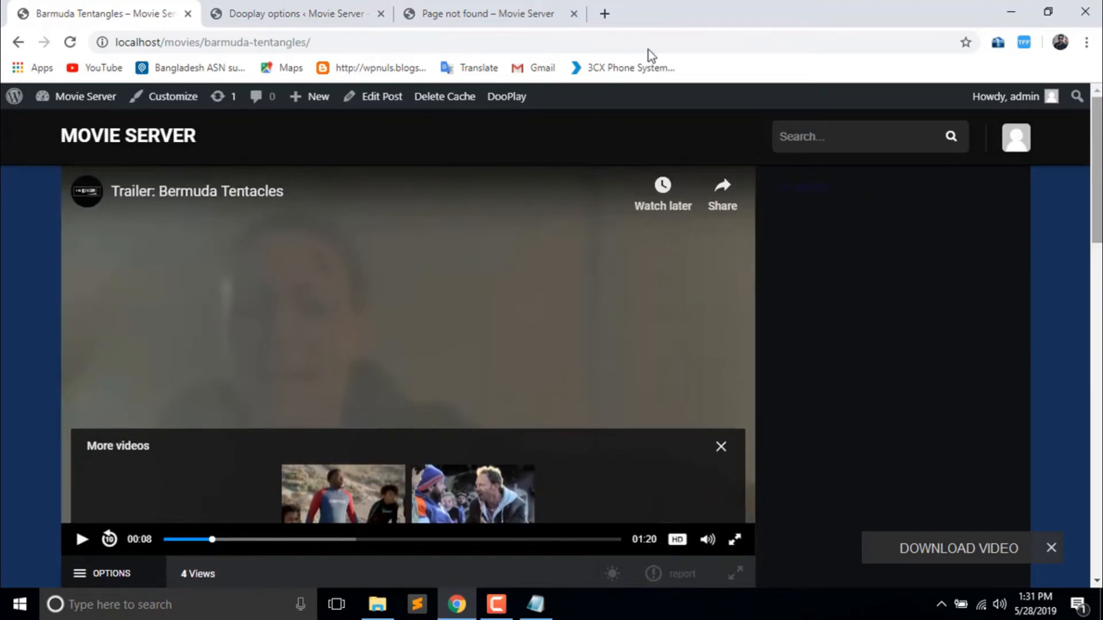
left_click(293, 11)
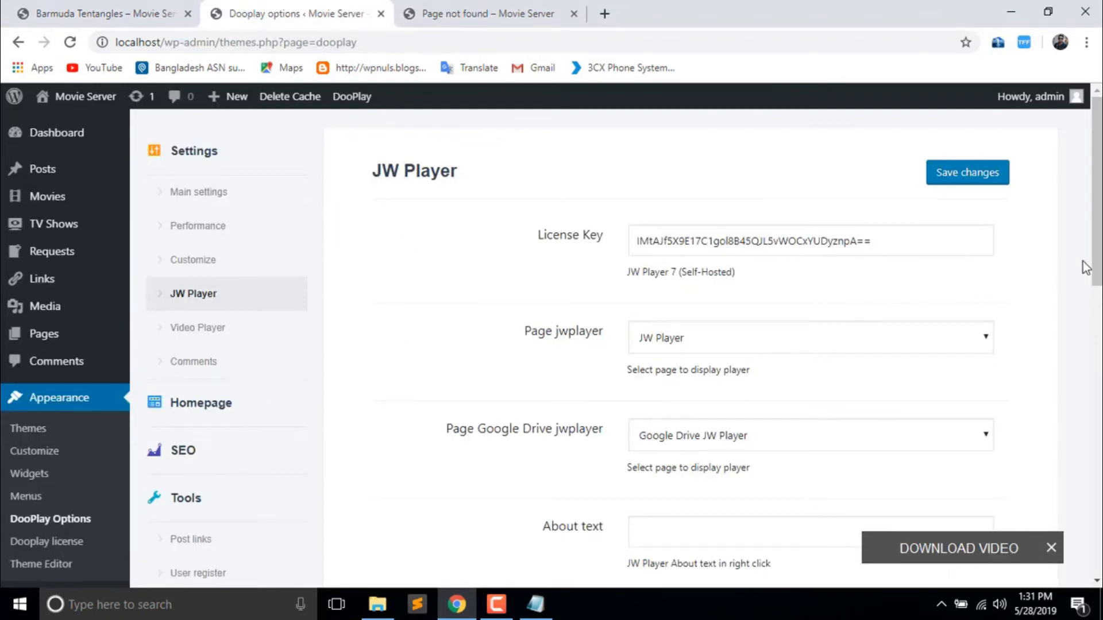
- Keep JW Player as the selected Page jwplayer option
scroll(1089, 273, "down", 2)
left_click(980, 263)
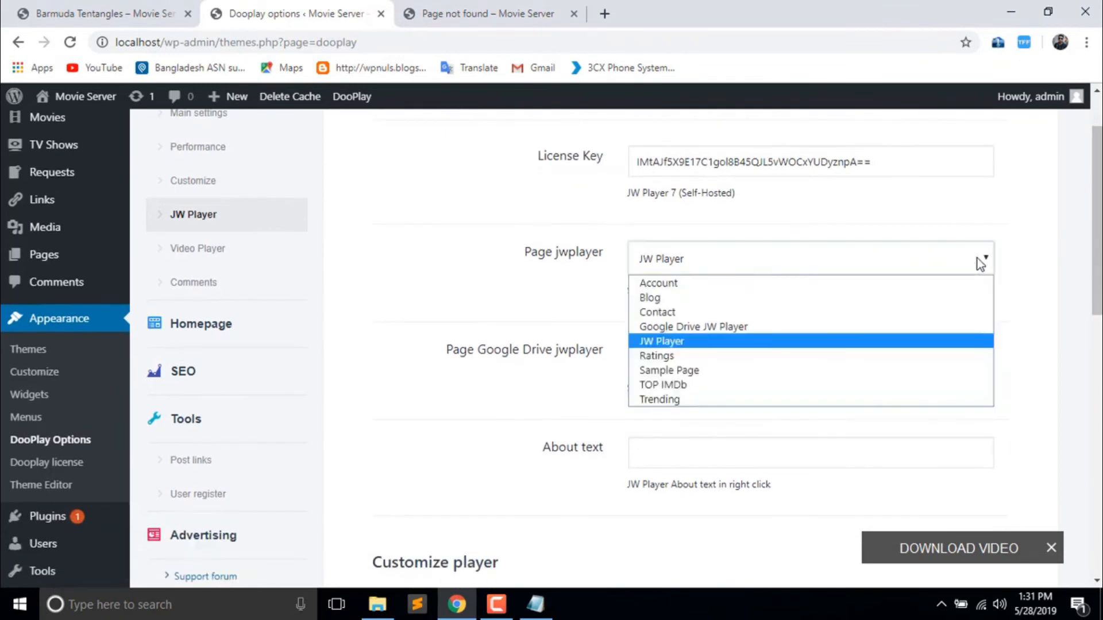
left_click(1039, 232)
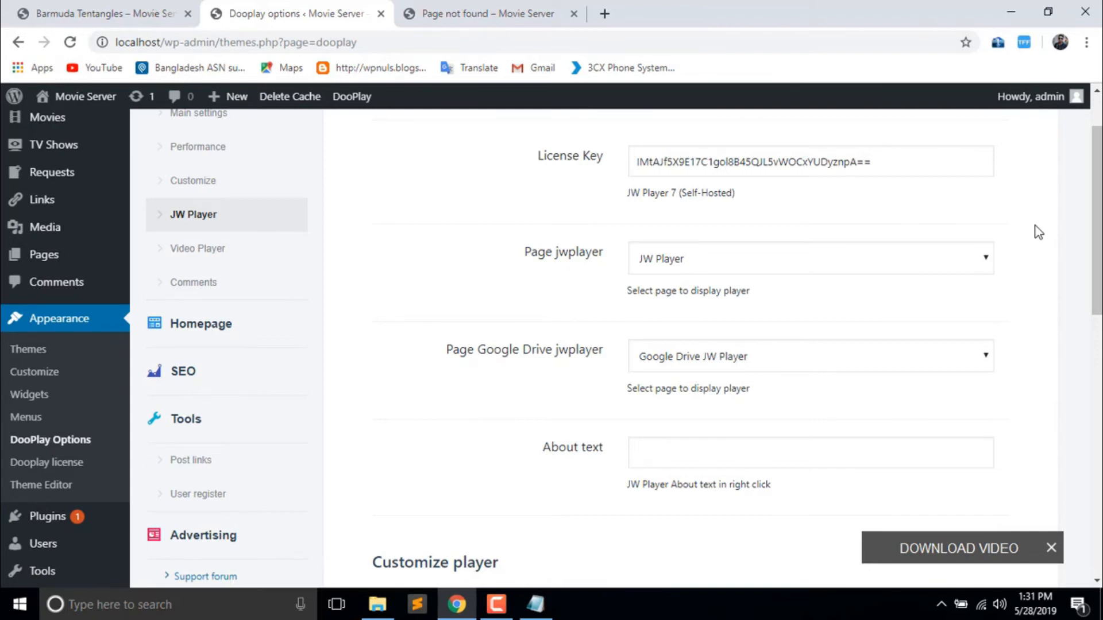
left_click_drag(1096, 237, 1100, 206)
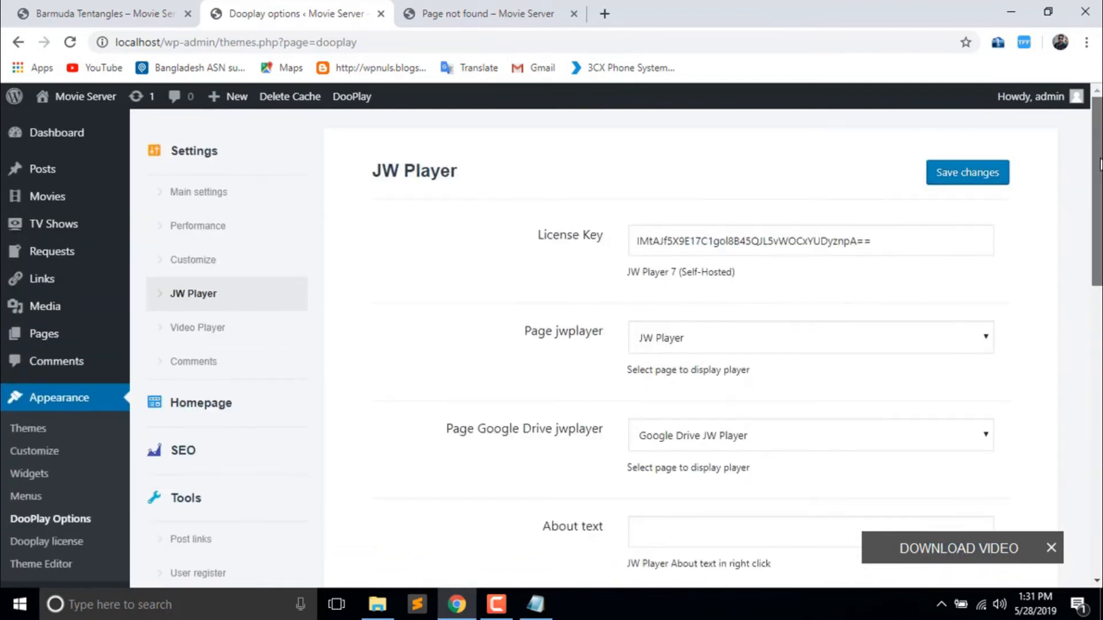
- Review the Video Player options, then the Comments settings with Facebook comments as default
left_click(246, 332)
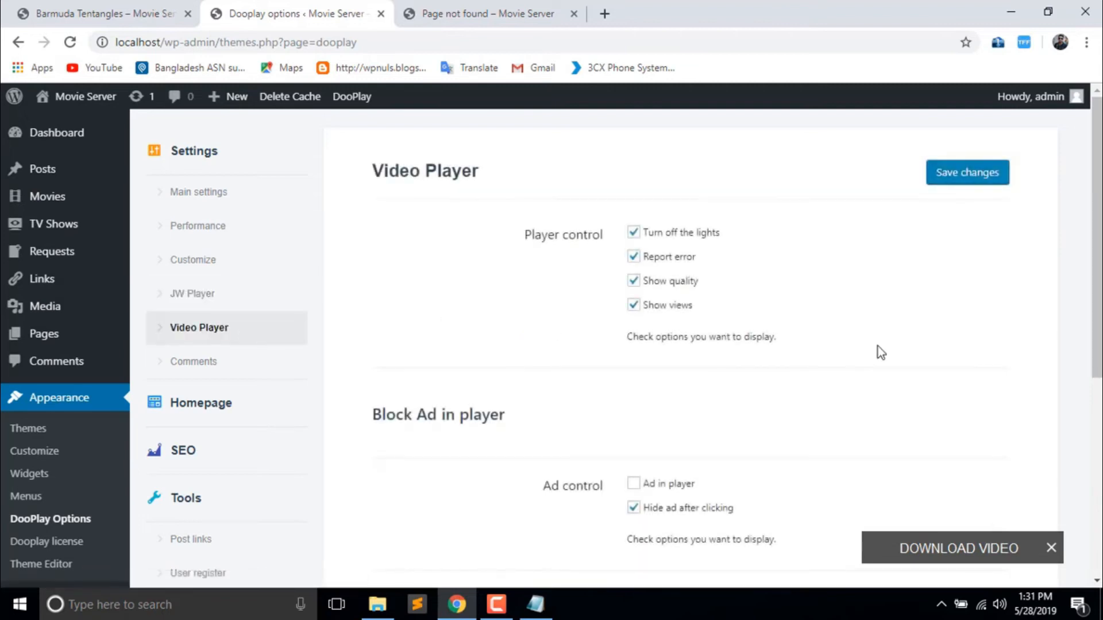
left_click_drag(1097, 258, 1100, 445)
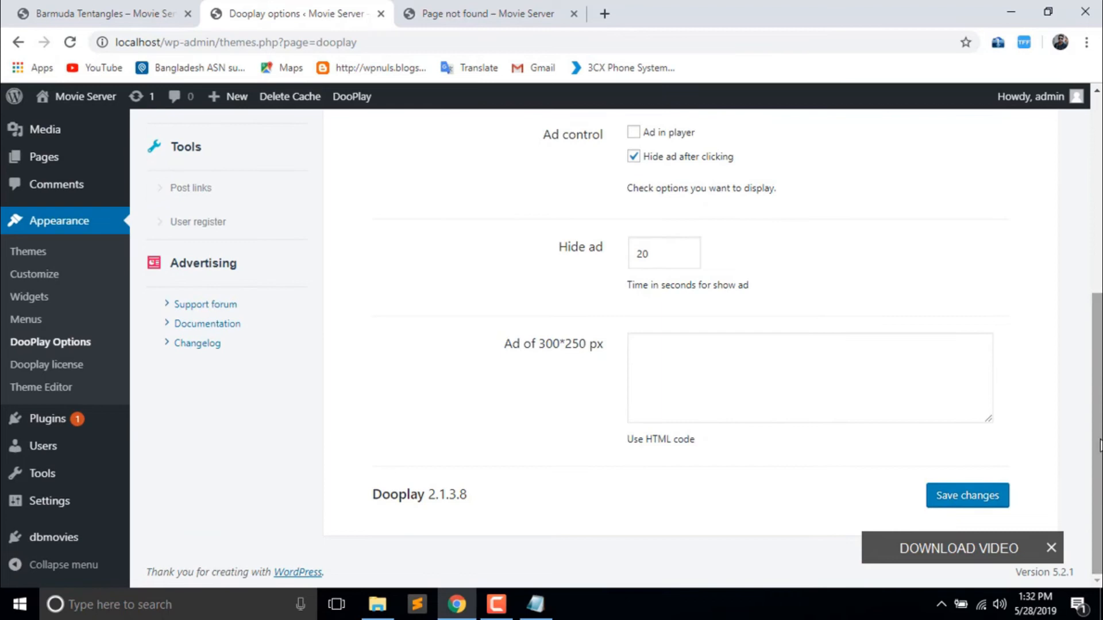
scroll(801, 245, "up", 6)
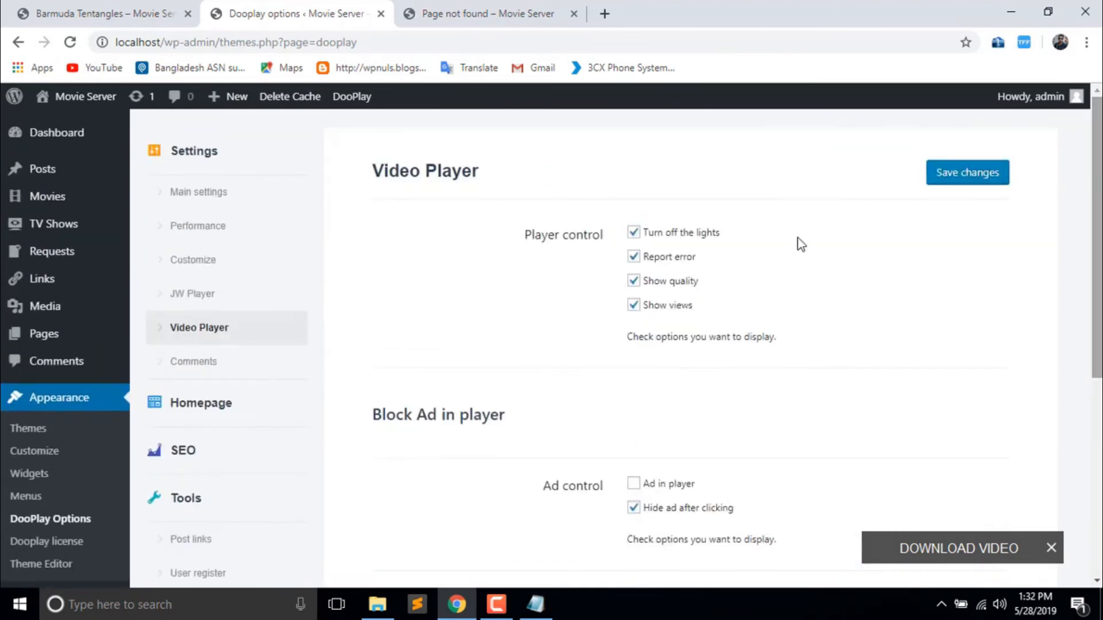
left_click(206, 365)
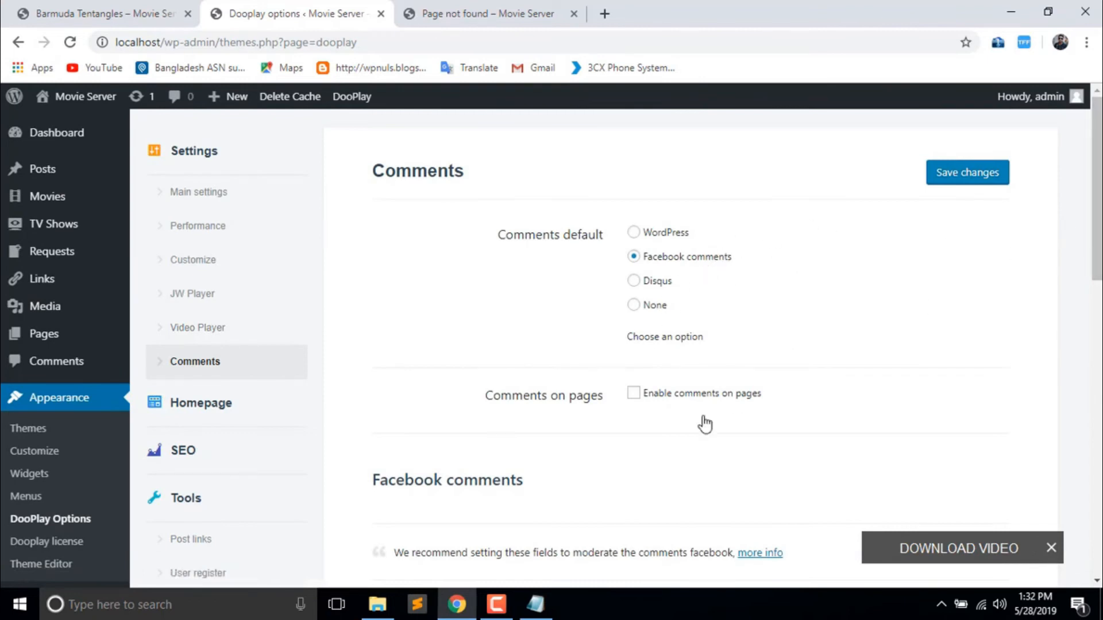
left_click_drag(1097, 163, 1065, 80)
- Check the Homepage Settings modules (Slider, Featured Post, Movies, Advertising enabled), then return to Barmuda Tentangles
left_click(208, 402)
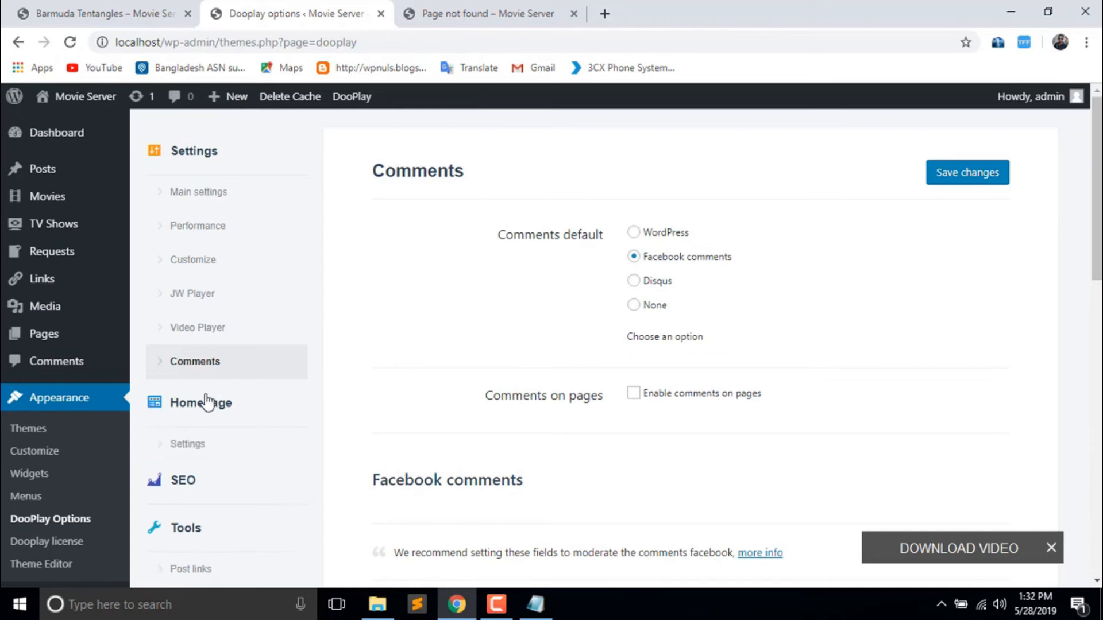
scroll(1097, 189, "down", 3)
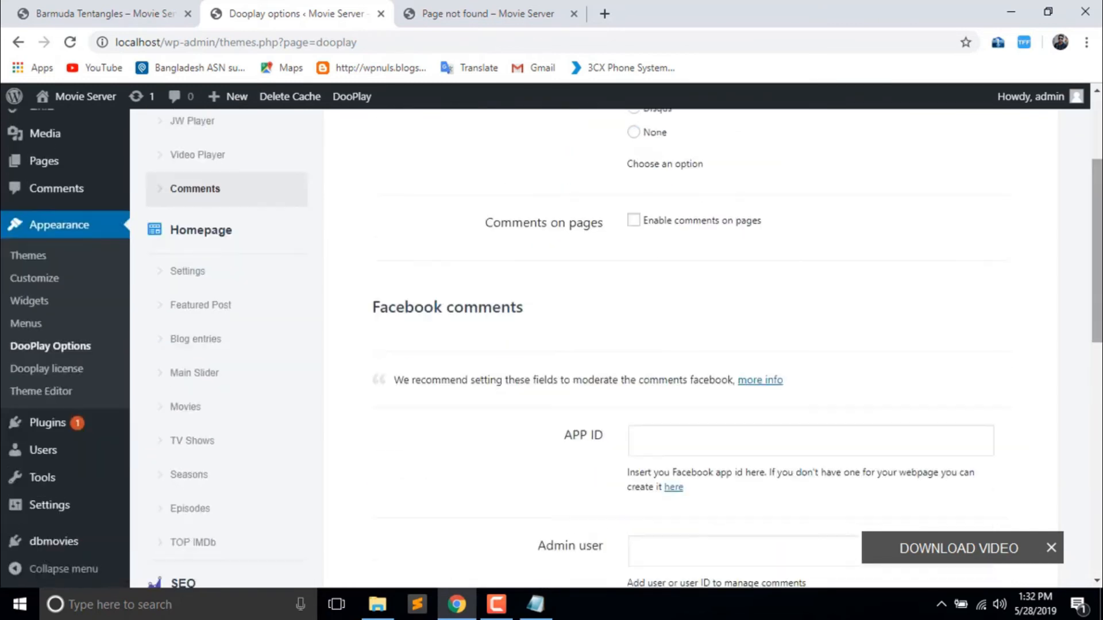
left_click(212, 275)
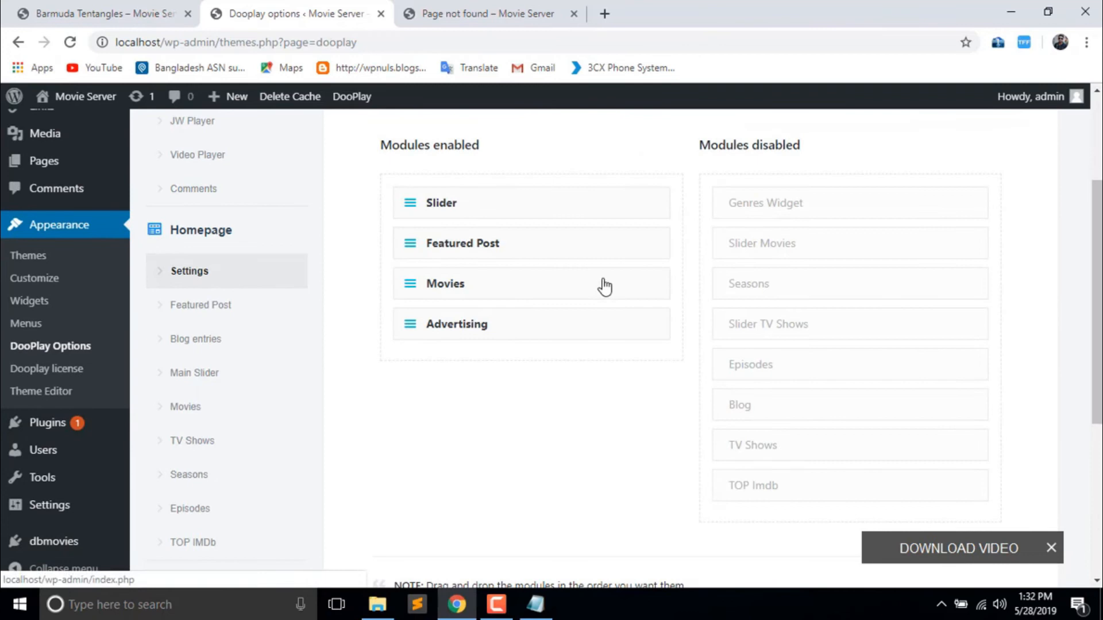
scroll(529, 230, "up", 2)
scroll(529, 230, "down", 1)
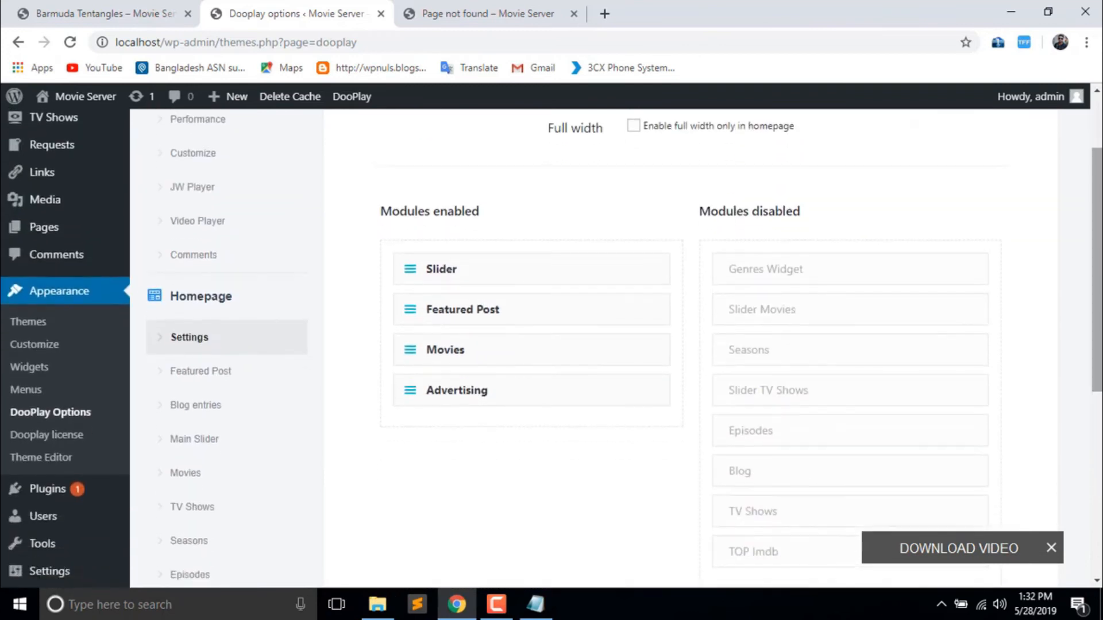
left_click(138, 10)
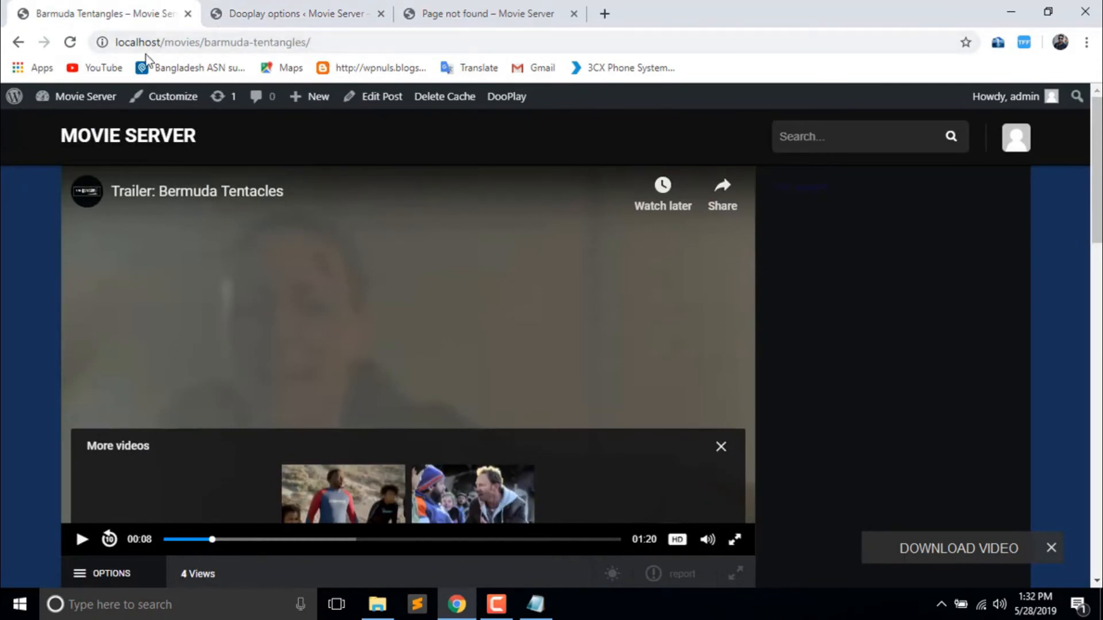
- Browse the home page and Grindanwald movie page, then return to DooPlay Homepage Settings
left_click(113, 132)
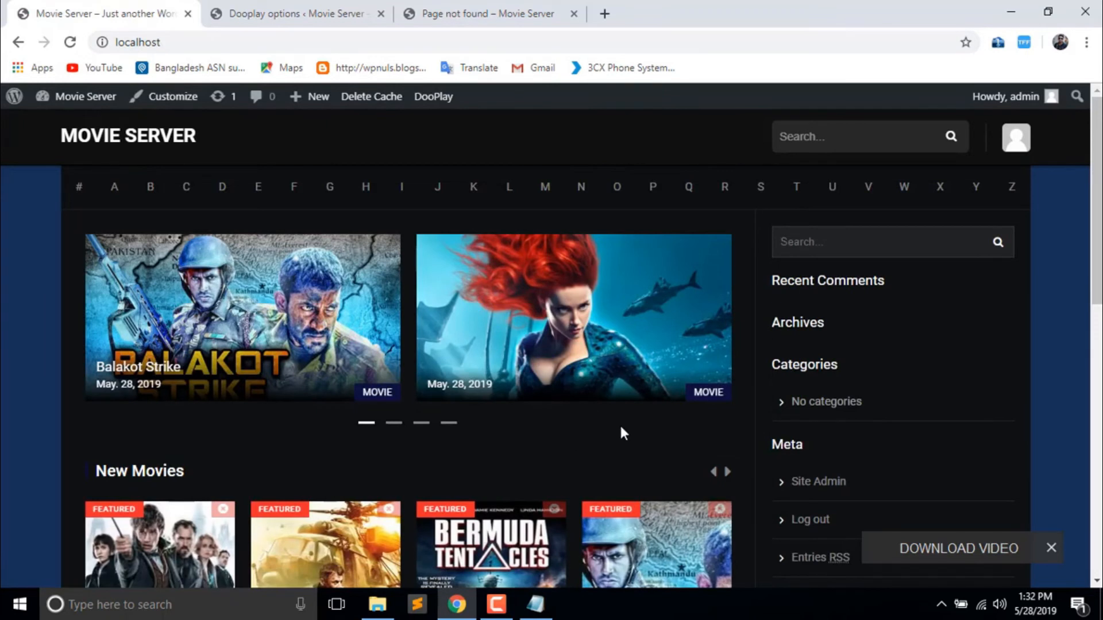
left_click(725, 476)
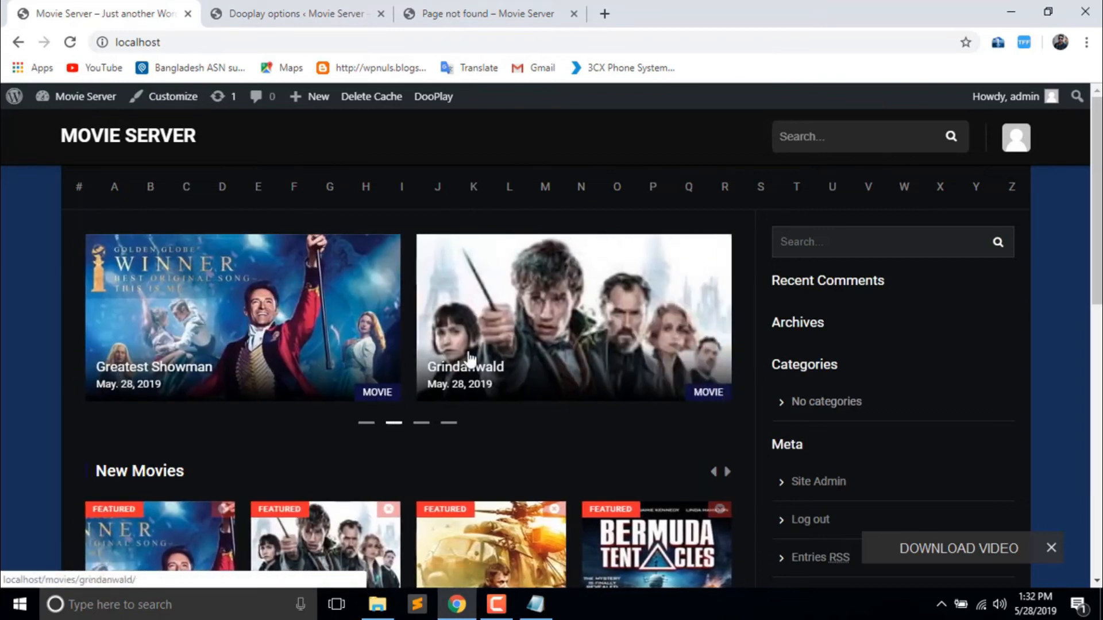
left_click(468, 359)
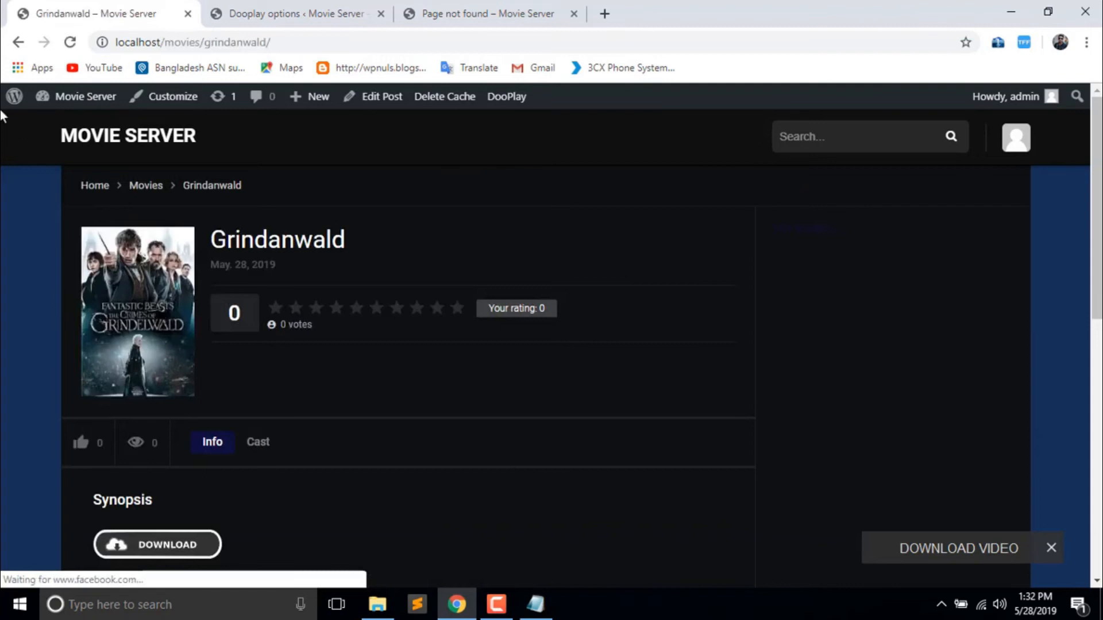
left_click(180, 138)
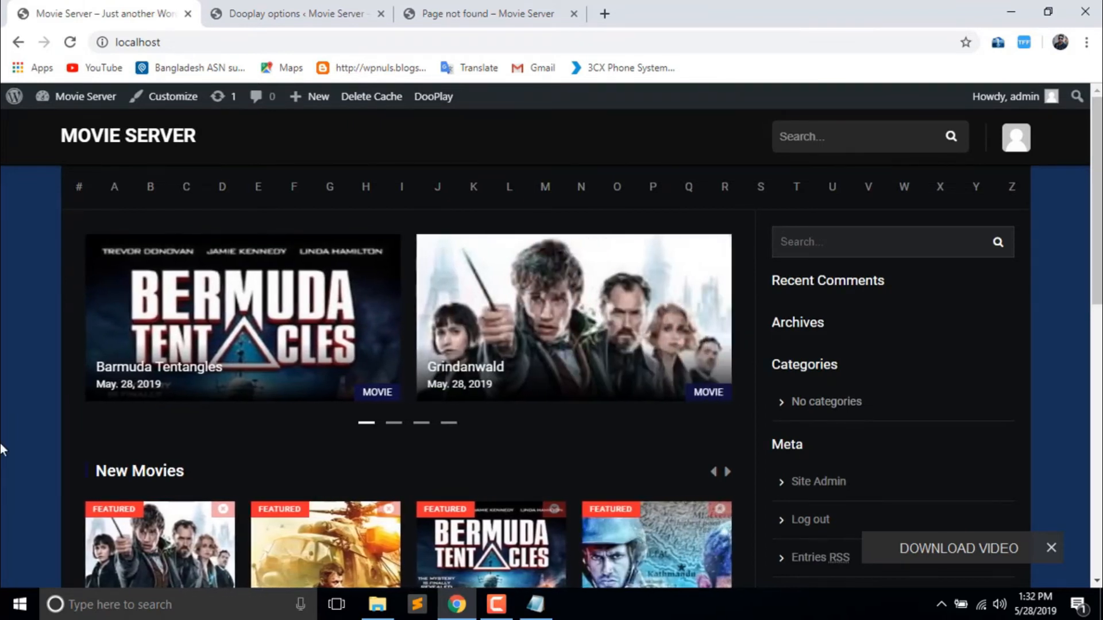
left_click(286, 18)
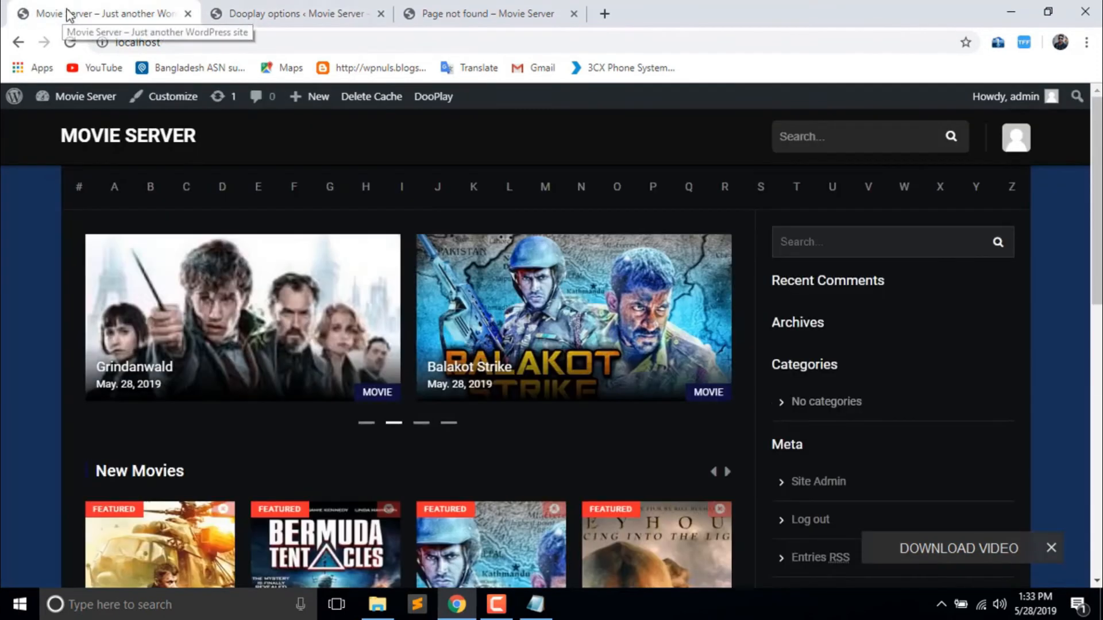
left_click(29, 14)
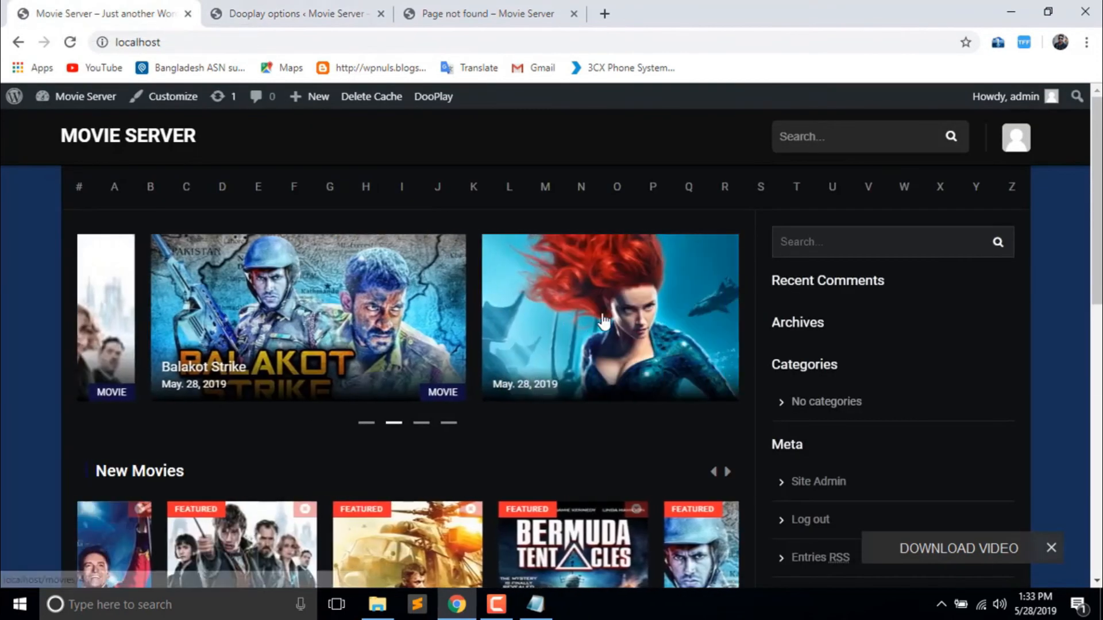
scroll(300, 282, "down", 5)
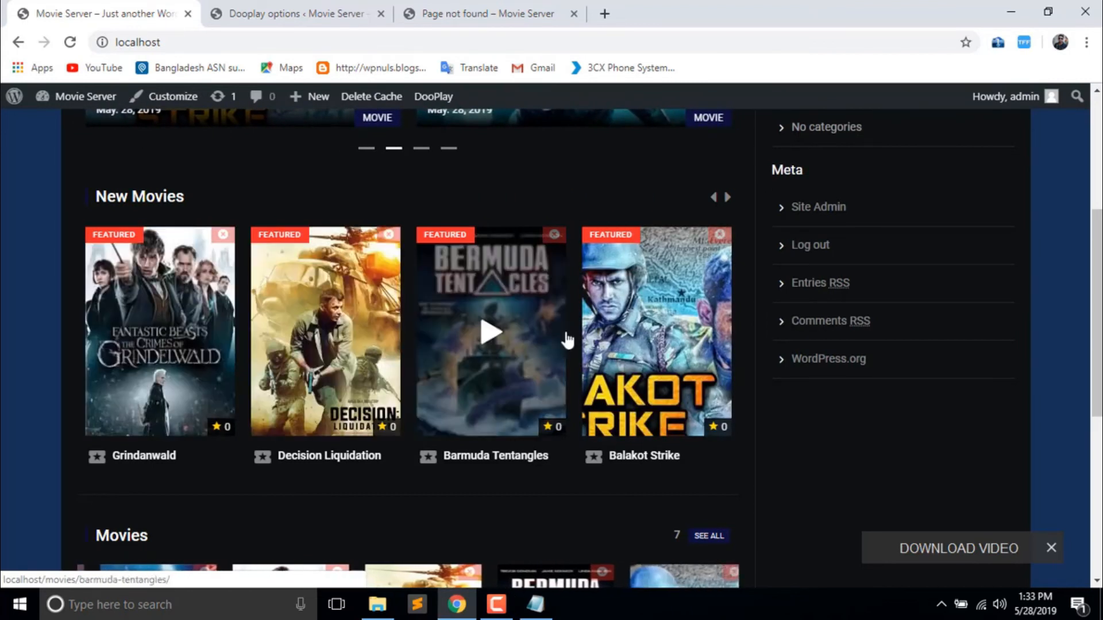
left_click(369, 350)
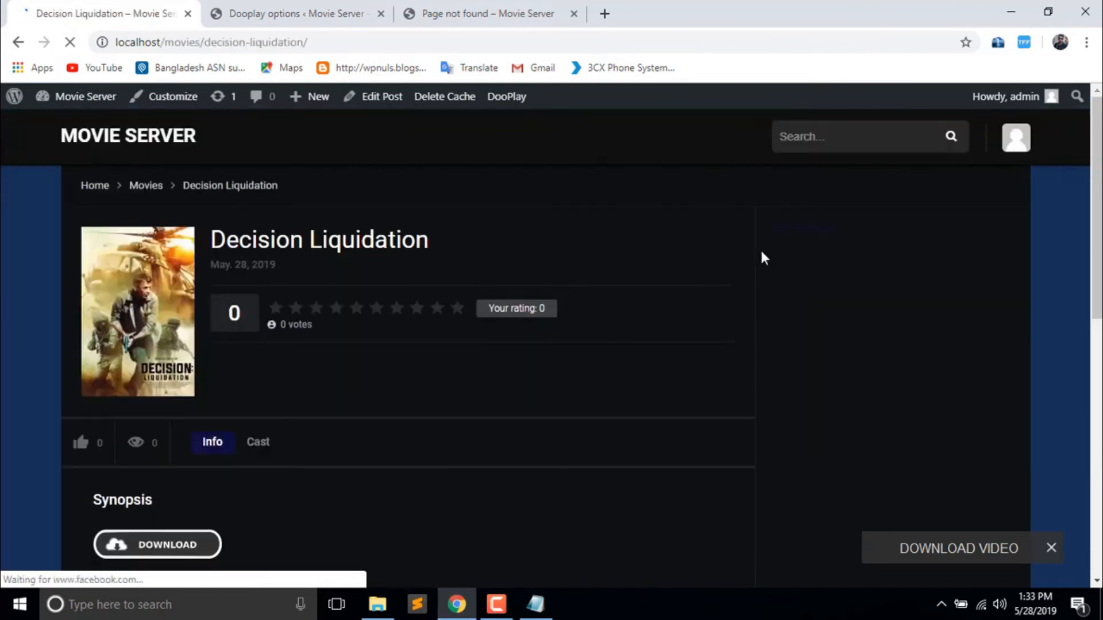
scroll(761, 253, "down", 6)
left_click_drag(1098, 368, 1098, 188)
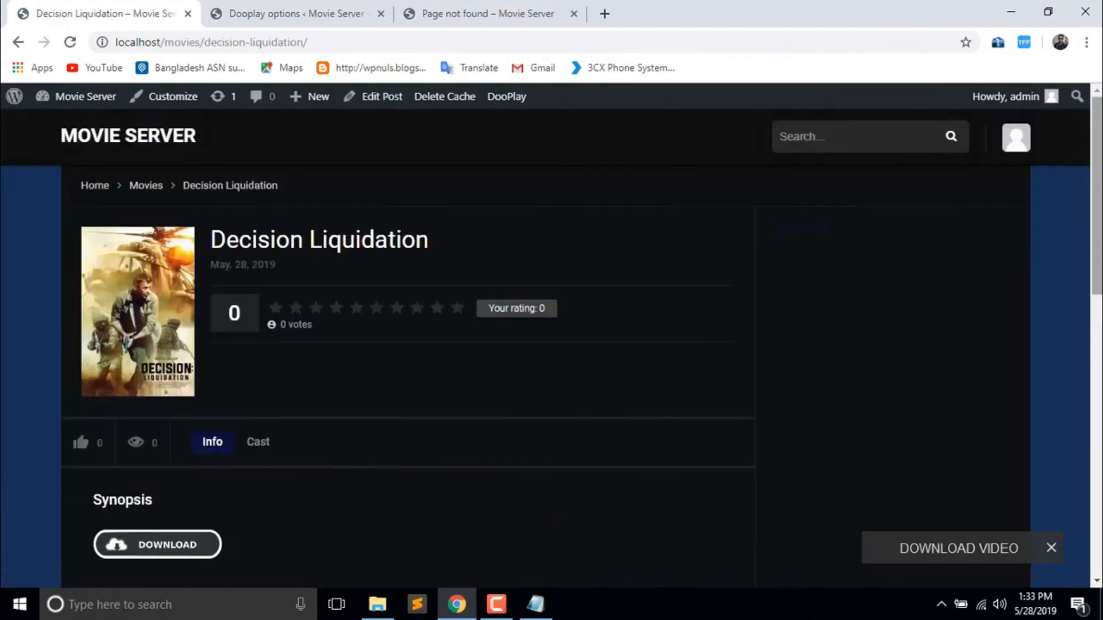
left_click(18, 42)
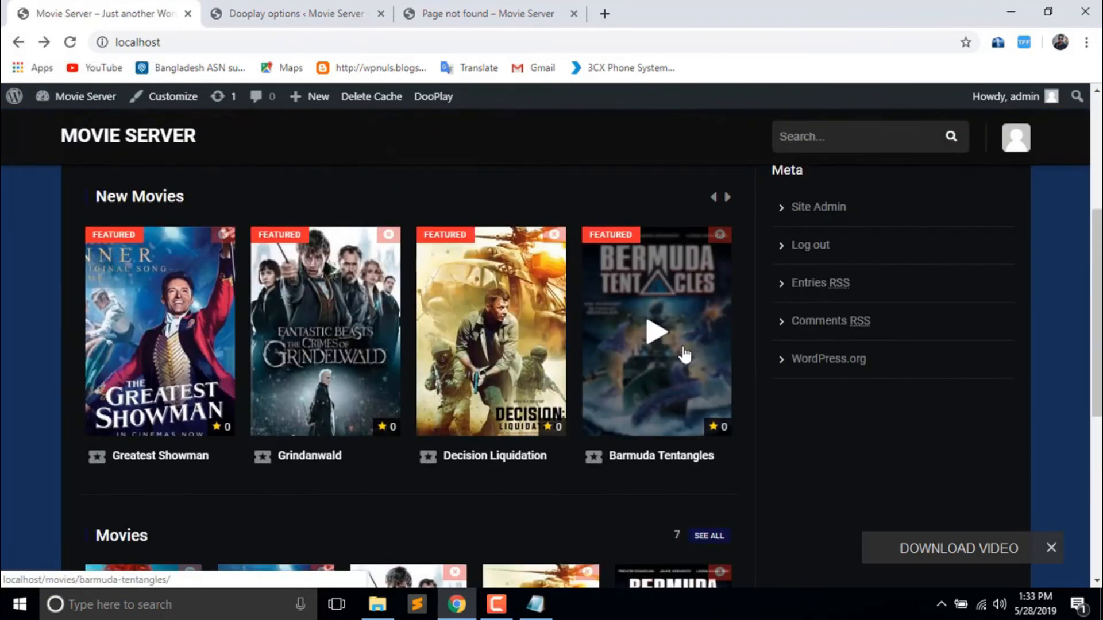
left_click(684, 354)
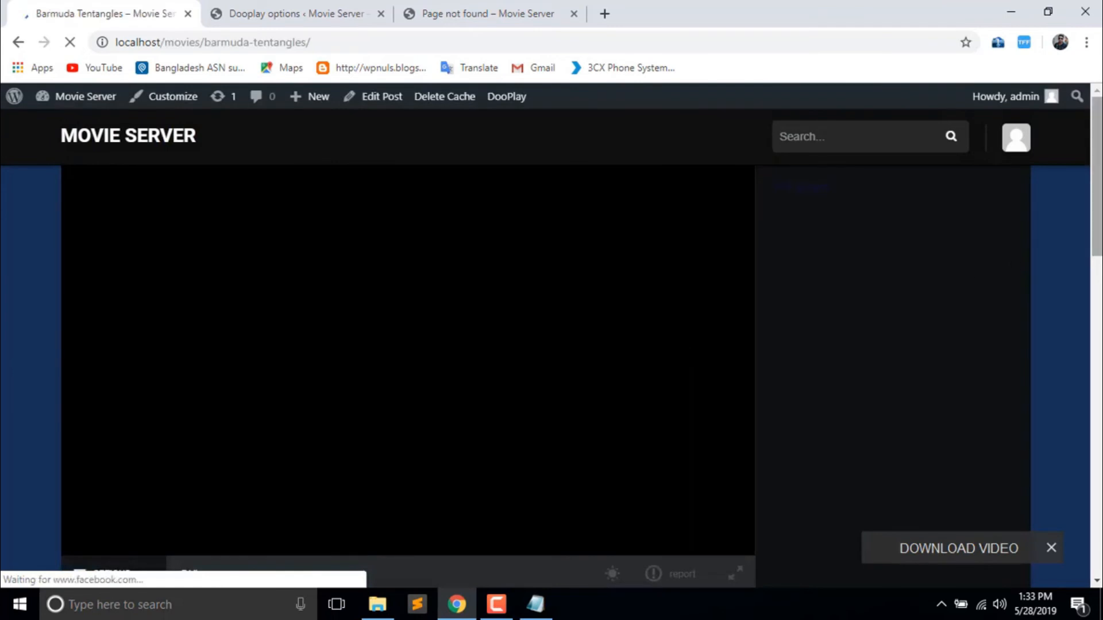
mouse_move(1098, 254)
left_mouse_down()
mouse_move(1099, 344)
mouse_move(1099, 255)
left_mouse_up()
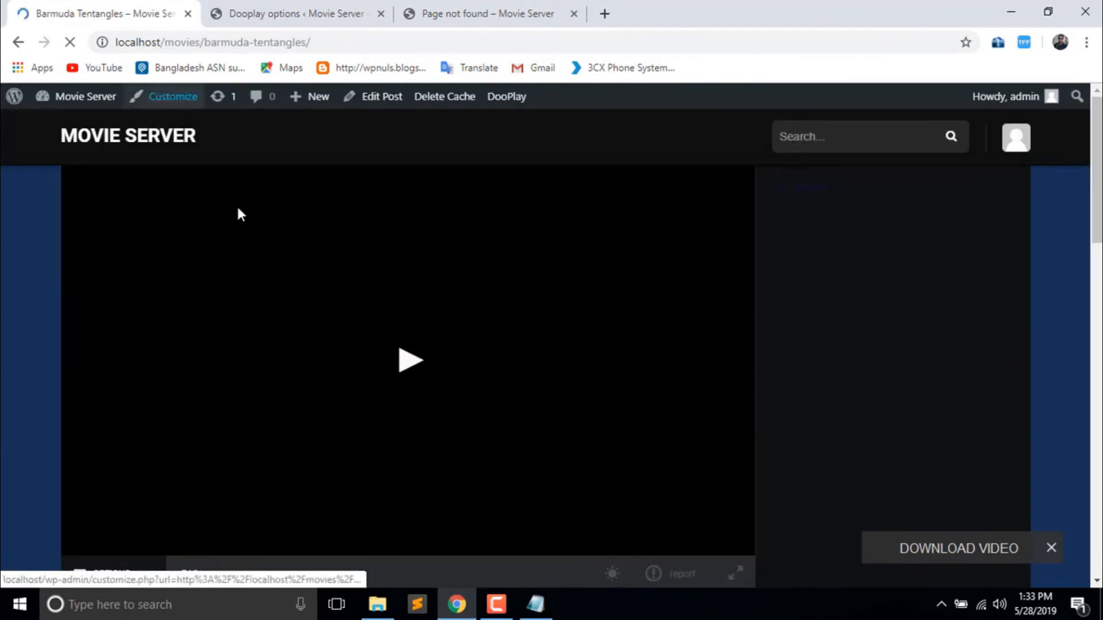
left_click(403, 368)
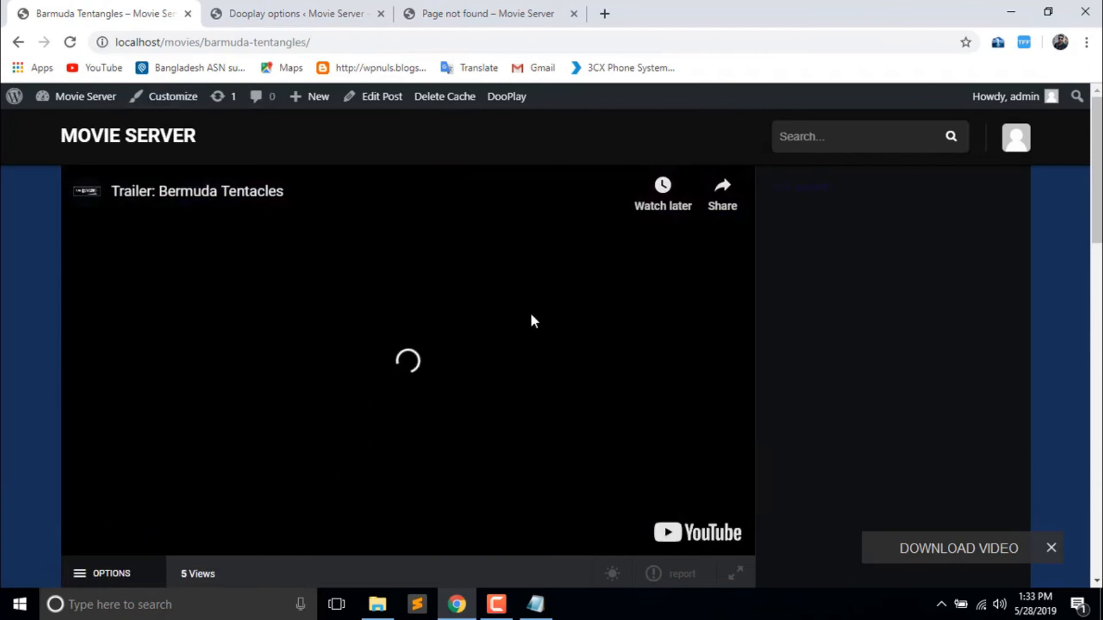
left_click(24, 48)
left_click(277, 8)
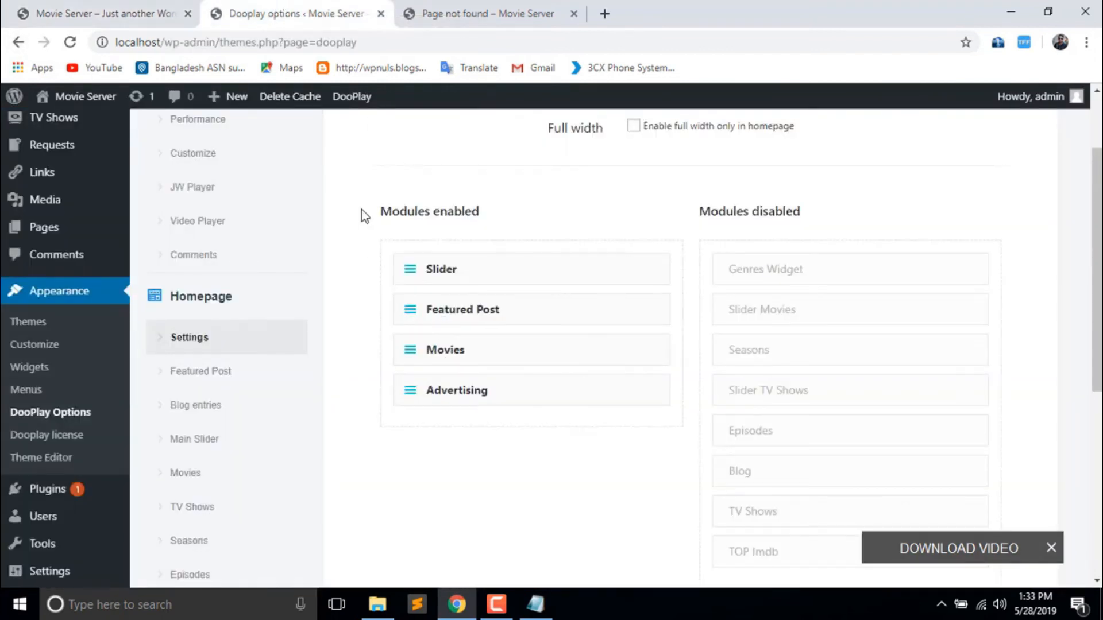
- Scroll the live site's home page and open the full list of all movies
left_click(116, 13)
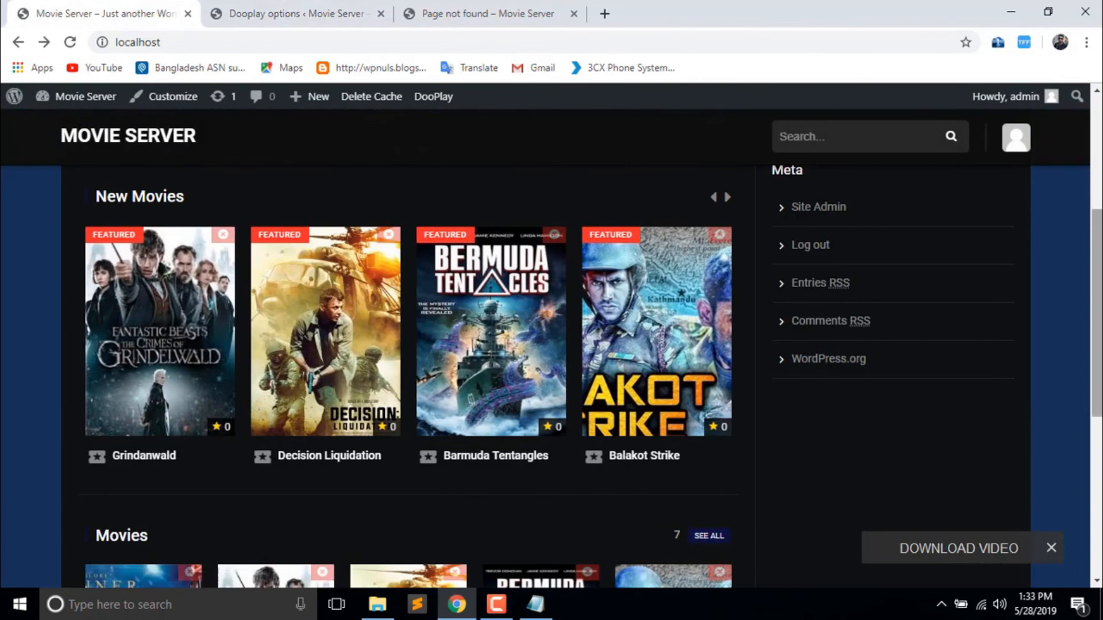
scroll(990, 222, "down", 2)
scroll(462, 305, "down", 3)
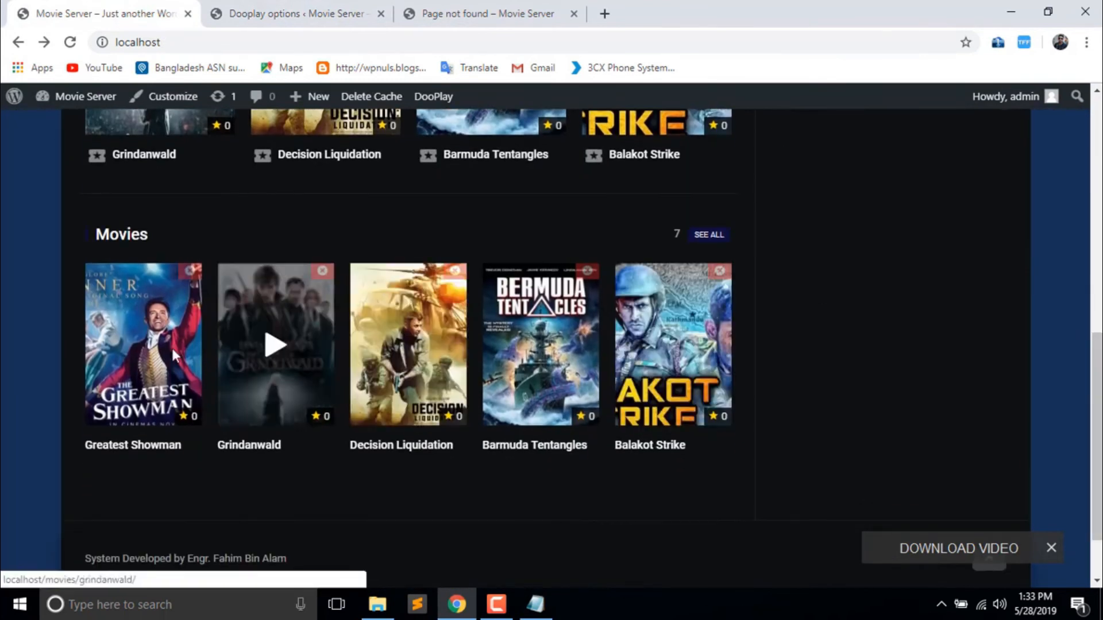
left_click(717, 237)
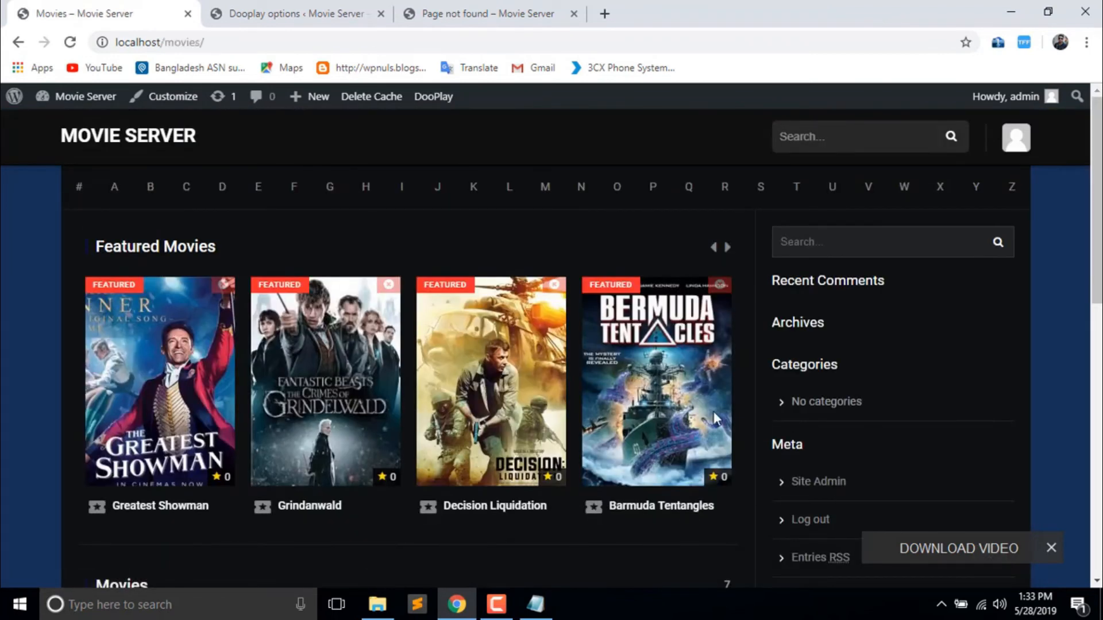
scroll(716, 418, "down", 3)
scroll(409, 345, "down", 5)
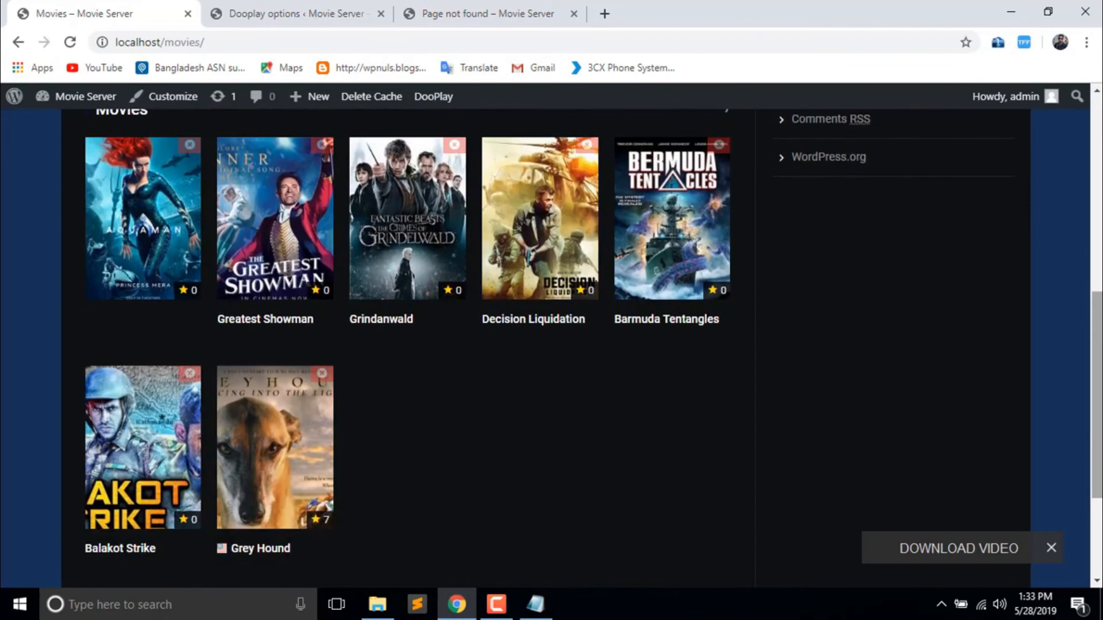
left_click_drag(1097, 395, 1097, 201)
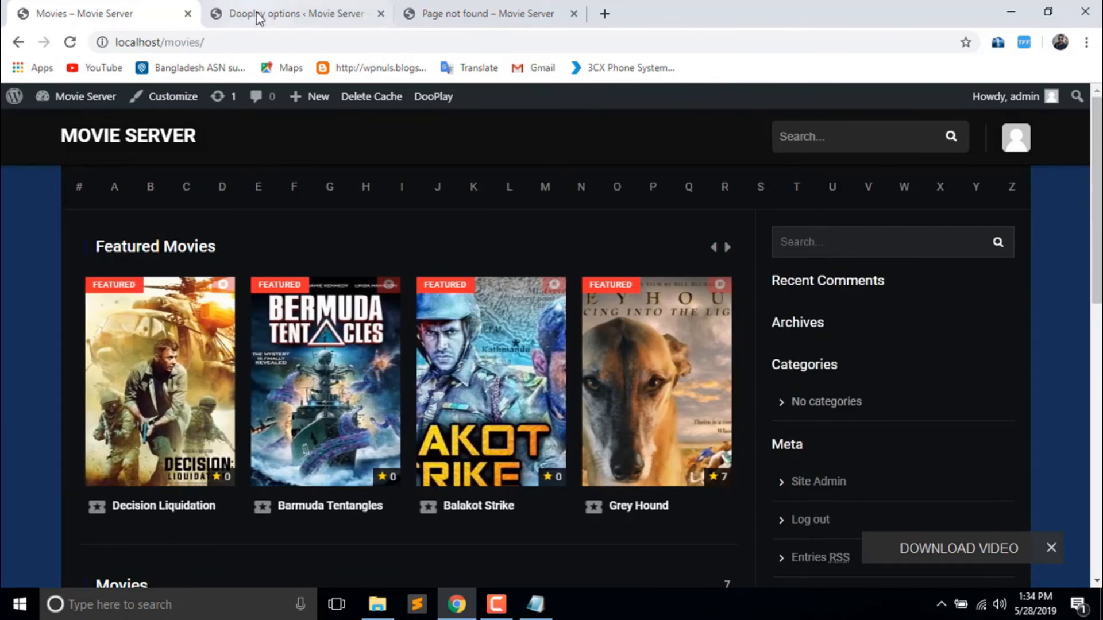
- Drag the Blog module into Modules enabled, then back to Modules disabled after TV Shows
left_click(356, 18)
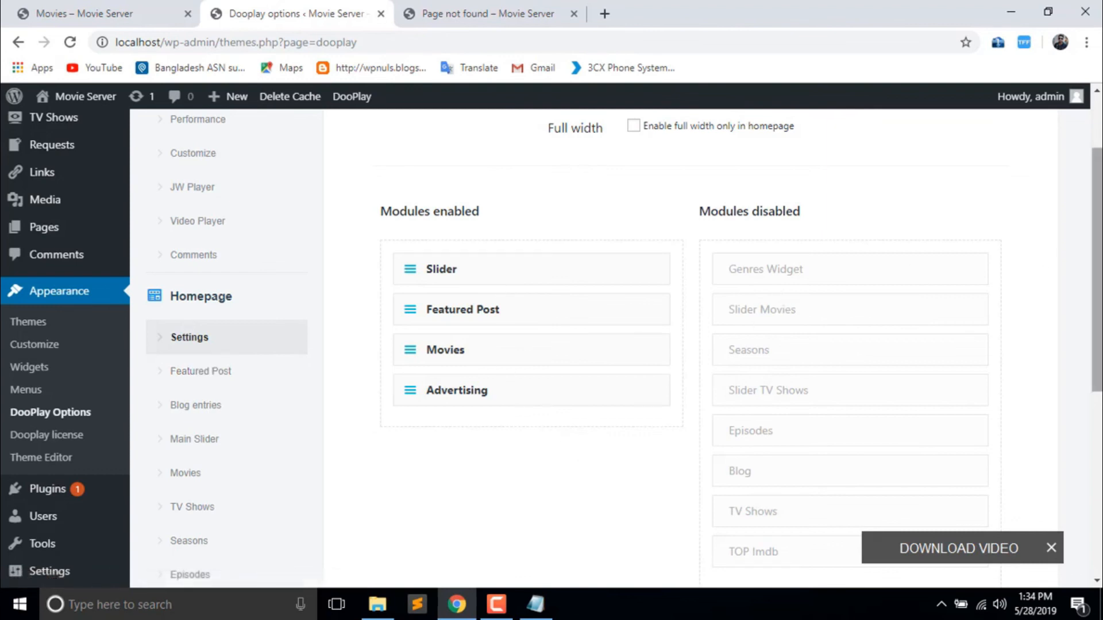
scroll(1044, 253, "down", 2)
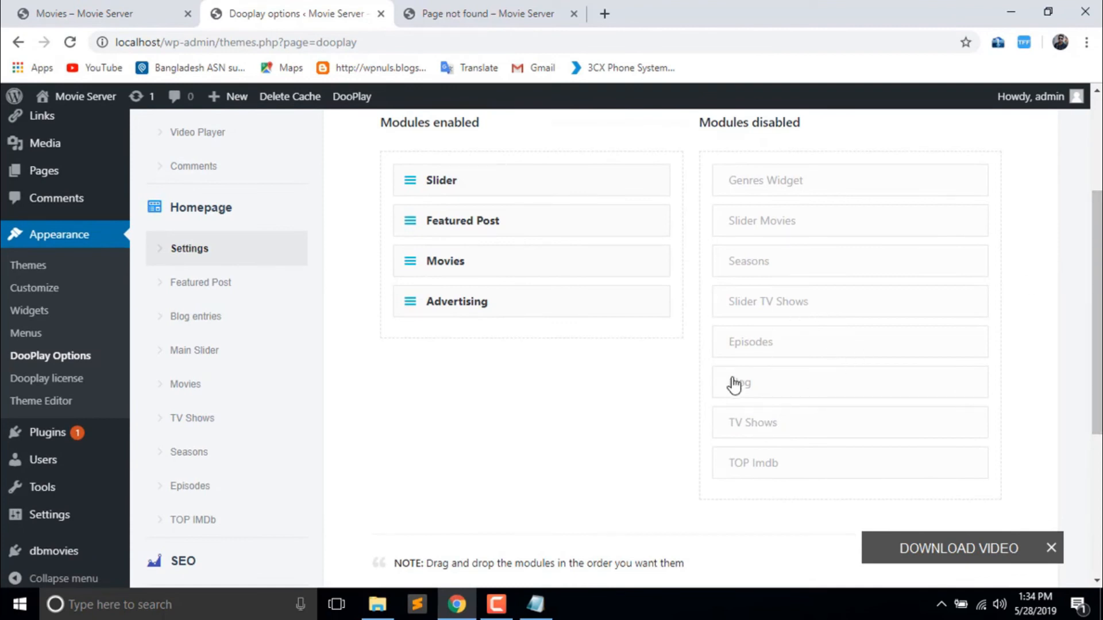
left_click_drag(734, 385, 440, 330)
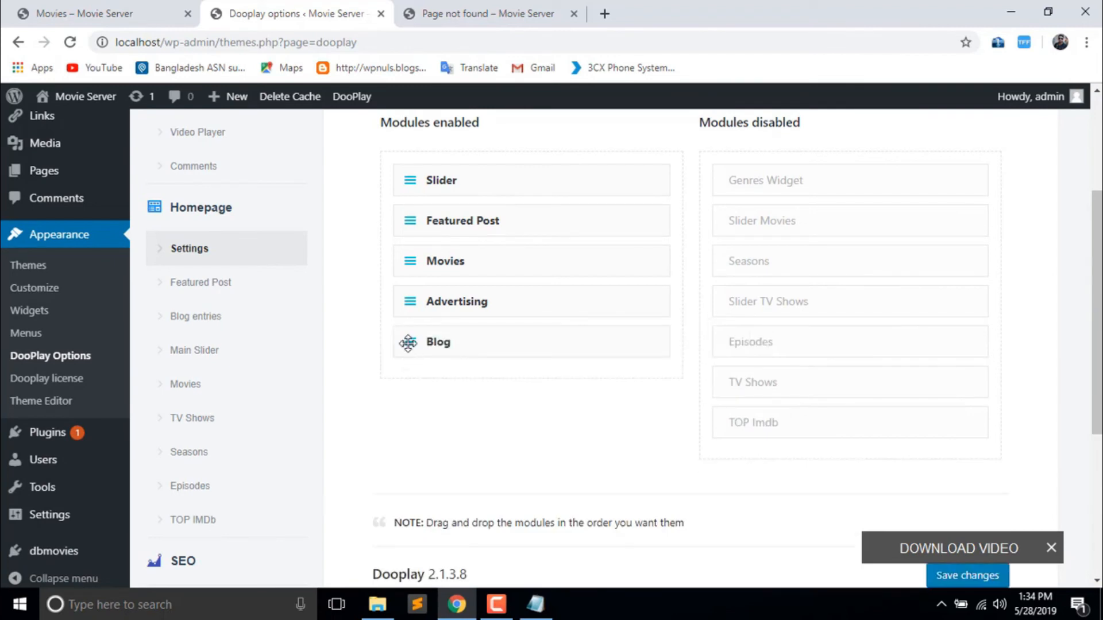
right_click(468, 340)
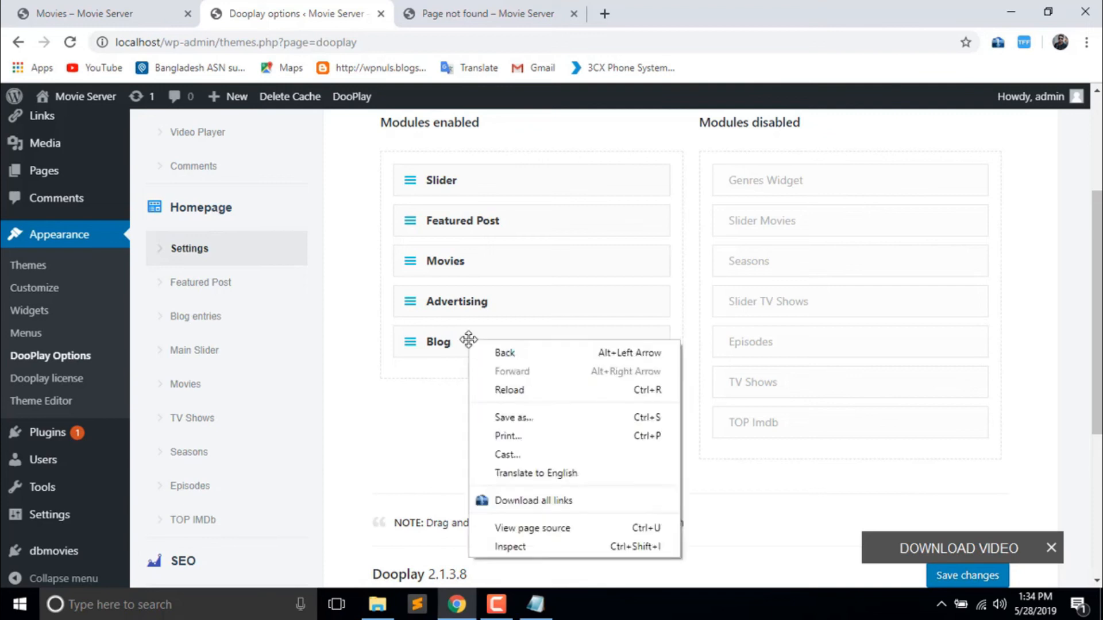
left_click(416, 391)
left_click_drag(475, 351, 798, 378)
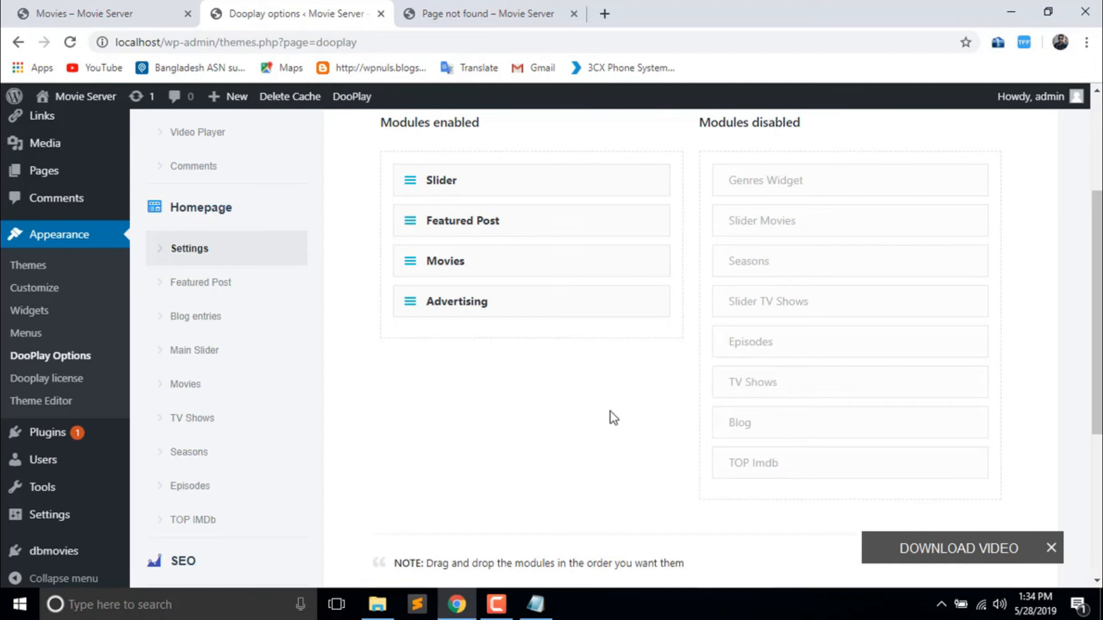
scroll(611, 412, "down", 4)
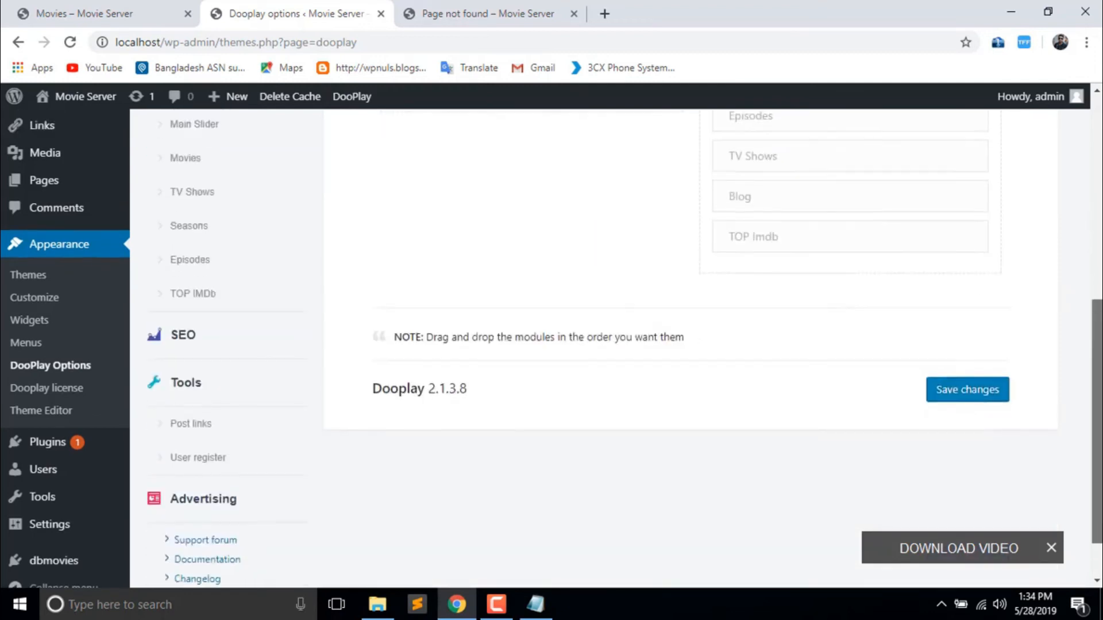
scroll(623, 102, "up", 5)
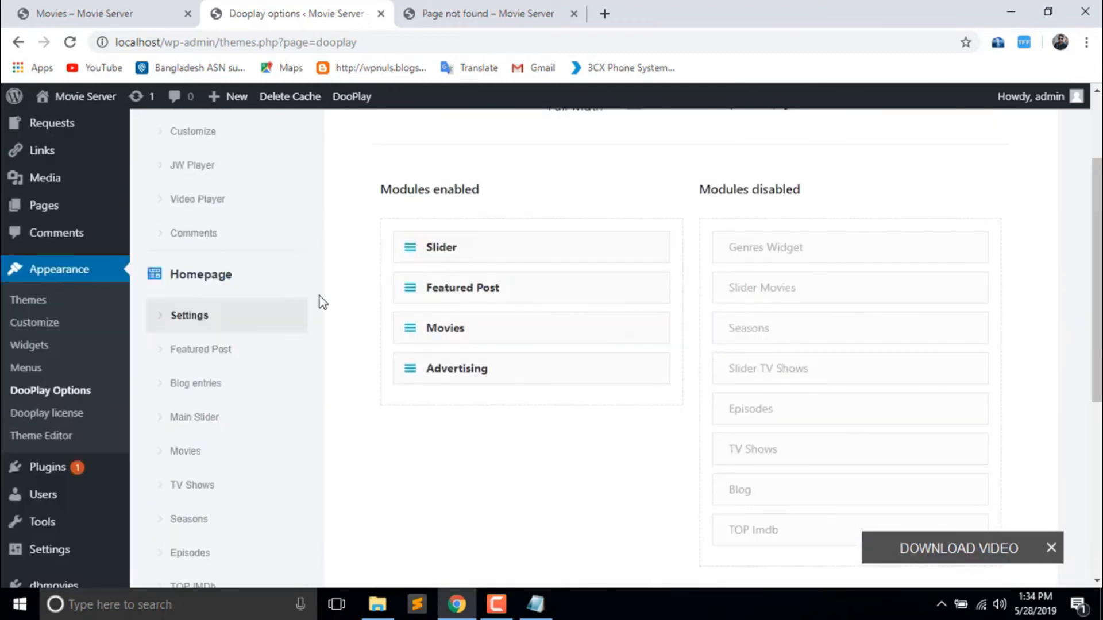
- Open the Featured Post module settings and compare them with the live movies page
left_click(242, 350)
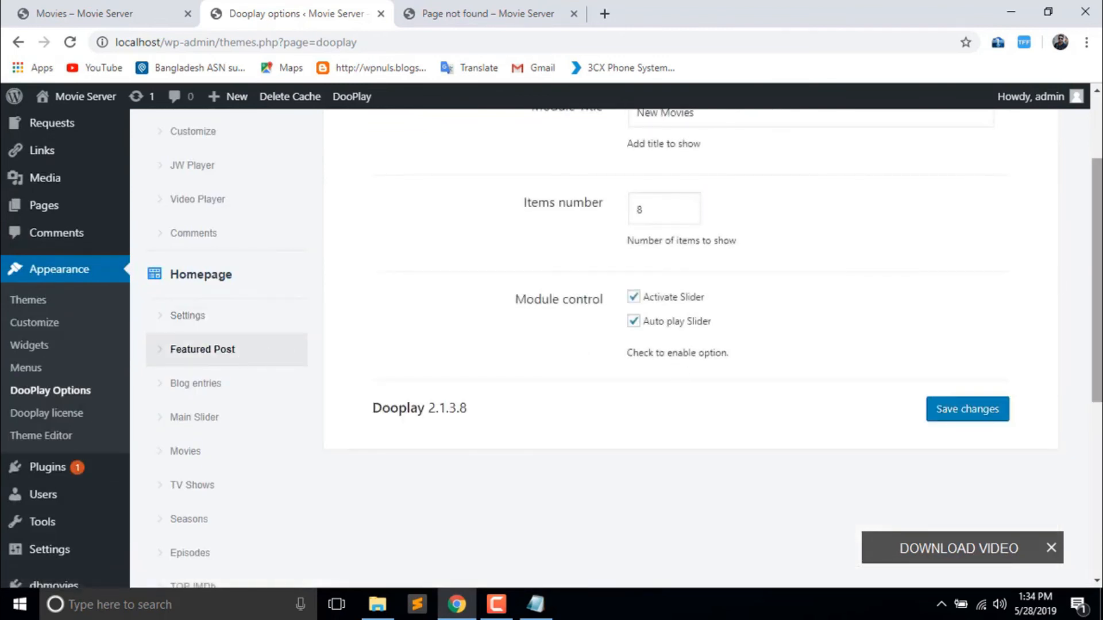
scroll(664, 456, "up", 2)
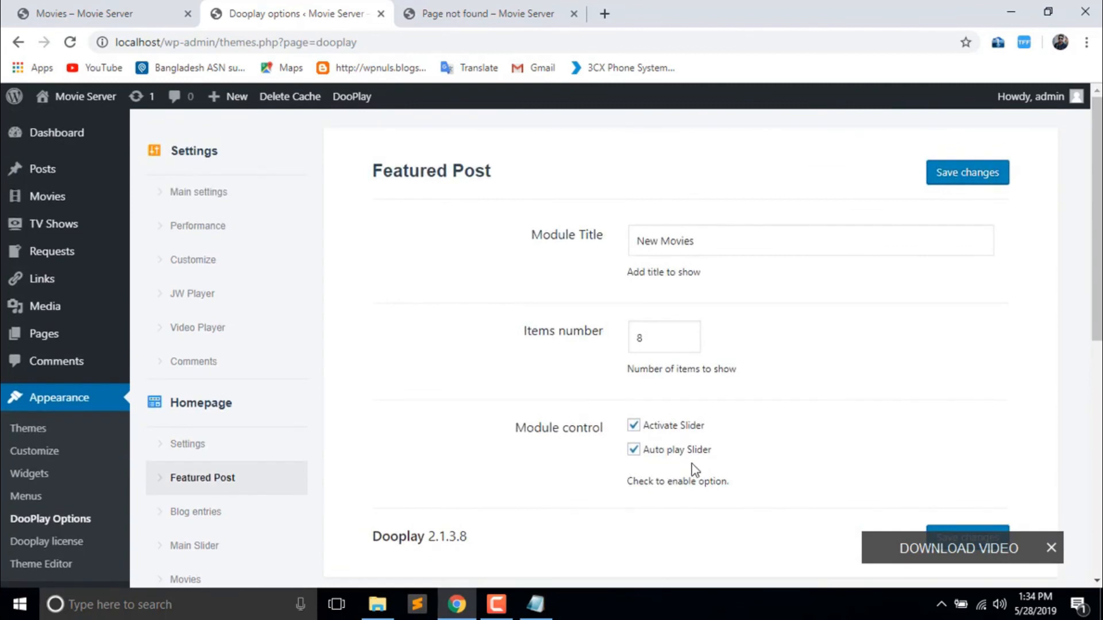
left_click(173, 14)
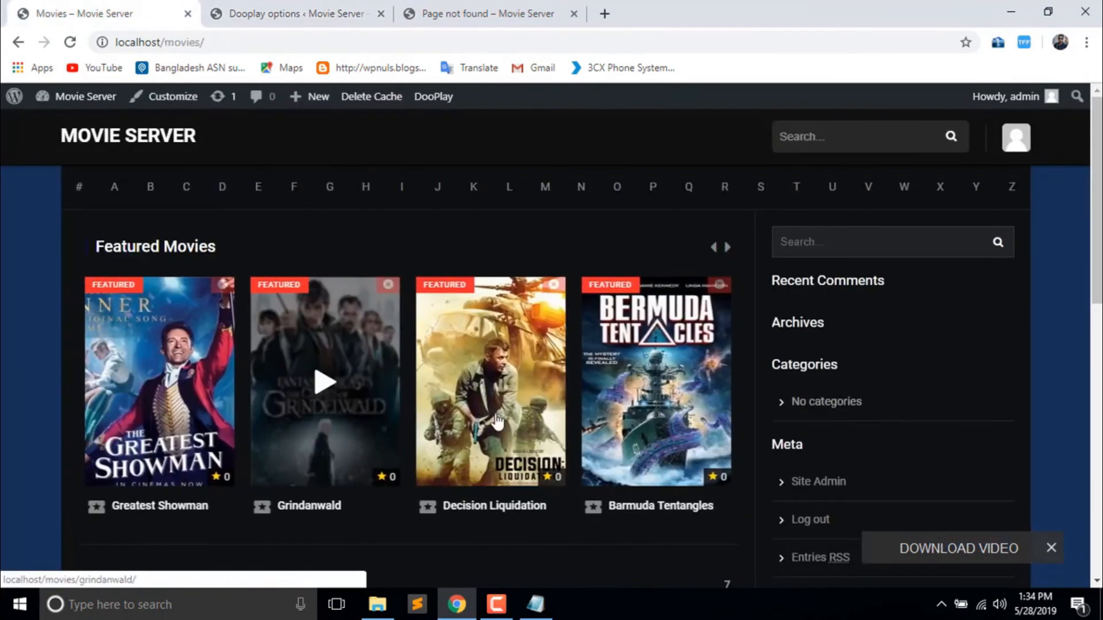
left_click(293, 14)
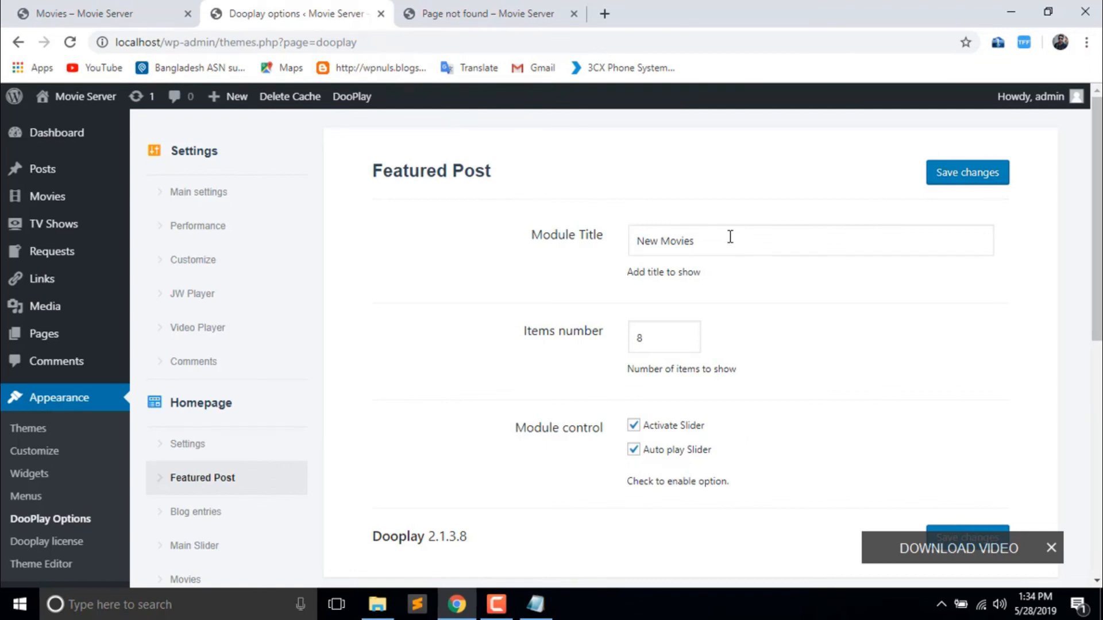
scroll(819, 247, "down", 5)
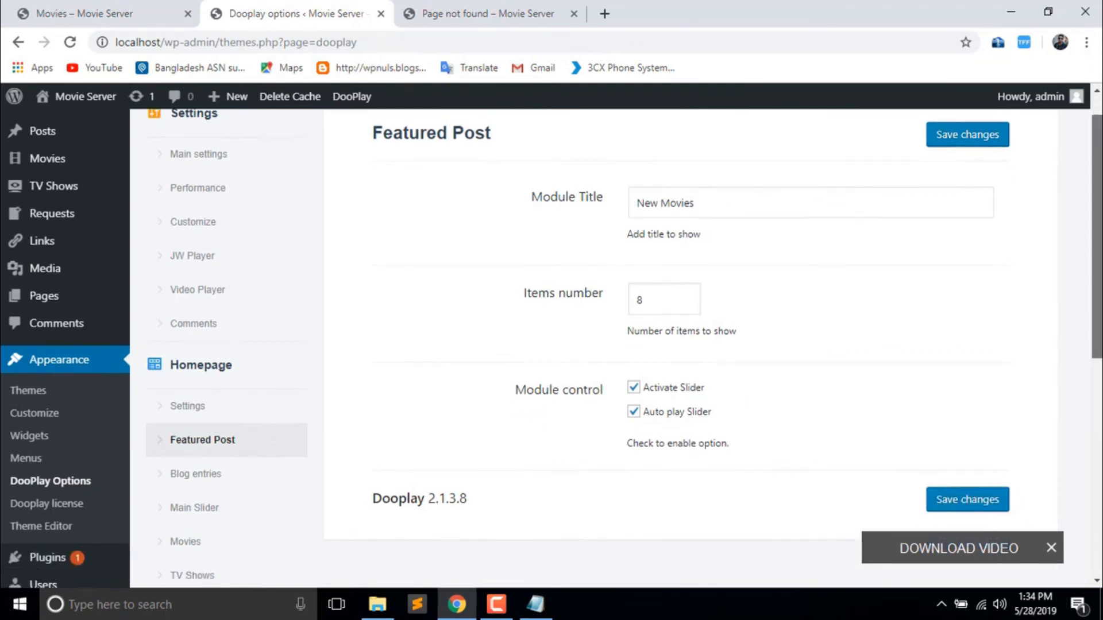
scroll(805, 230, "up", 5)
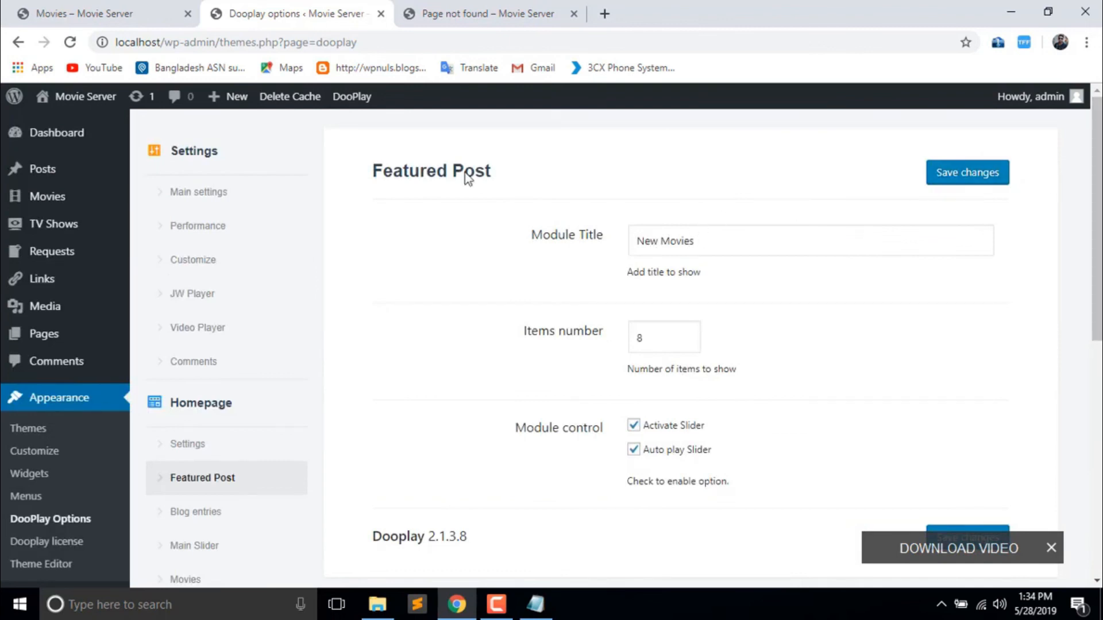
- Load the site's homepage and highlight the New Movies module heading
left_click(80, 12)
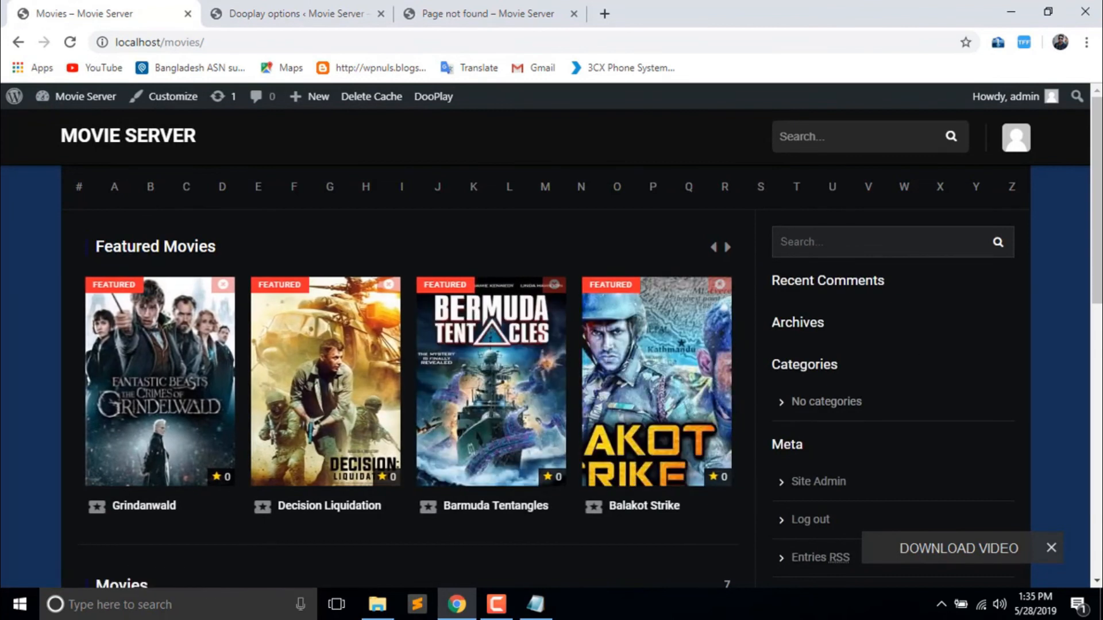
mouse_move(1096, 201)
left_mouse_down()
mouse_move(1097, 243)
mouse_move(1097, 202)
left_mouse_up()
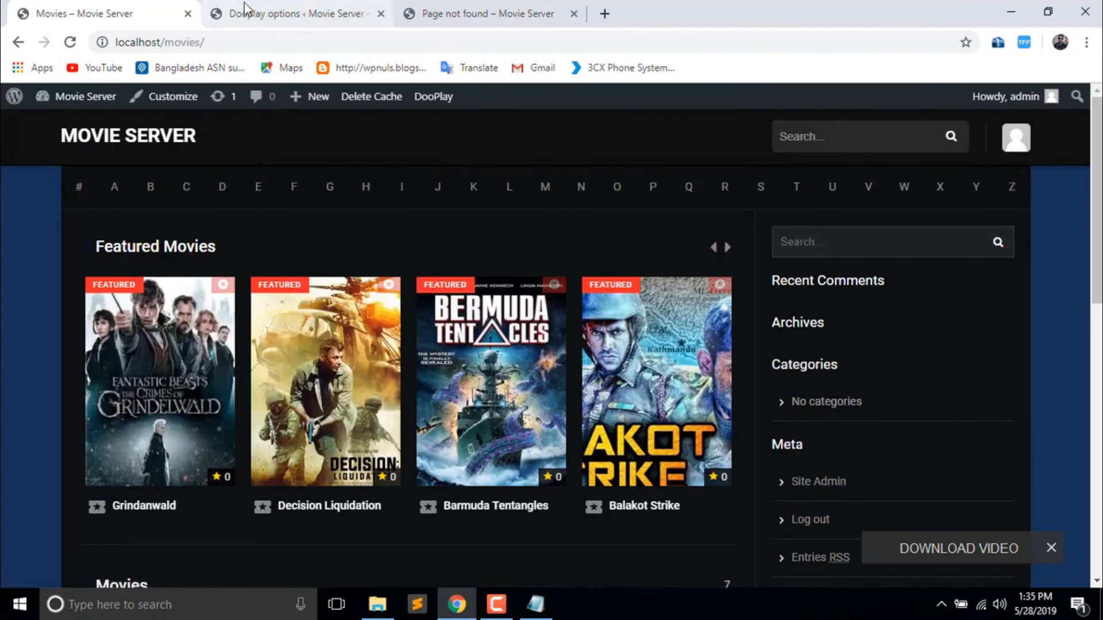
left_click(126, 40)
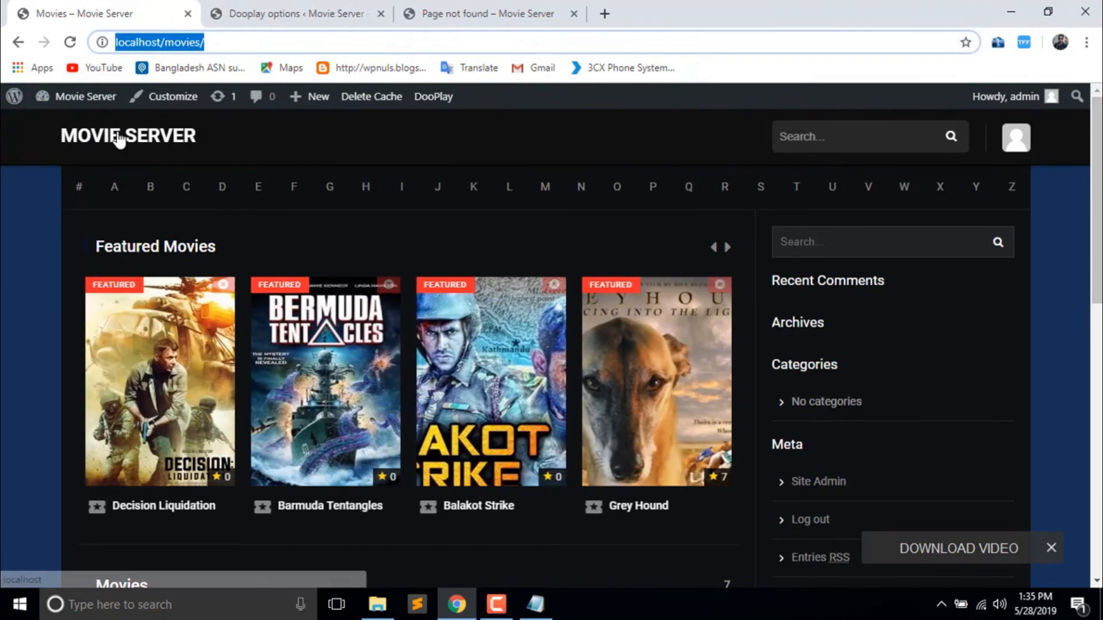
left_click(118, 135)
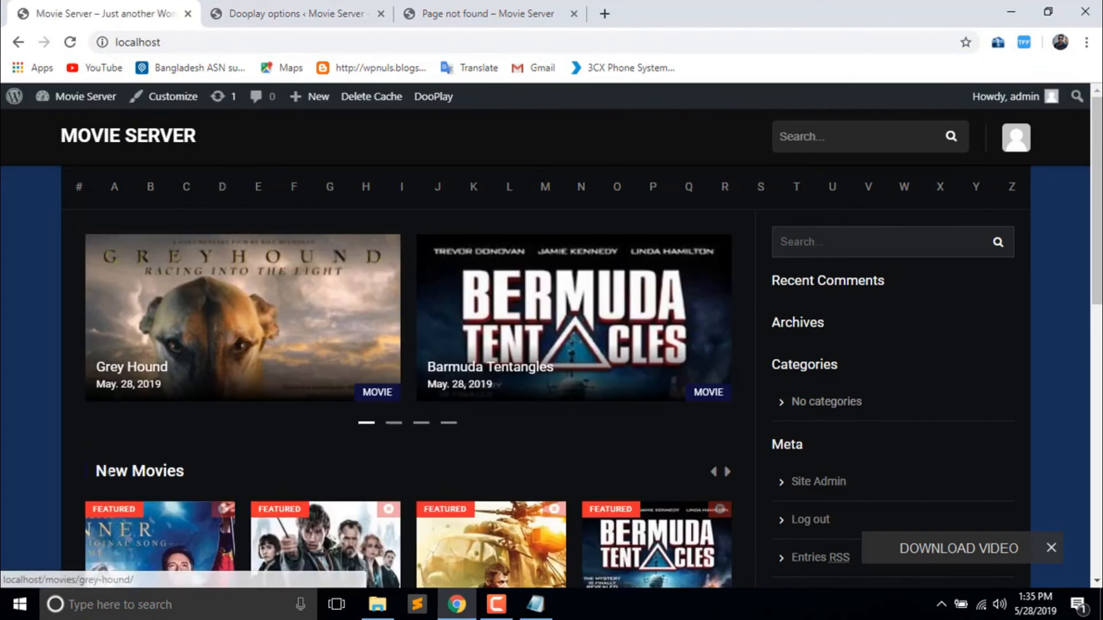
left_click_drag(185, 471, 84, 472)
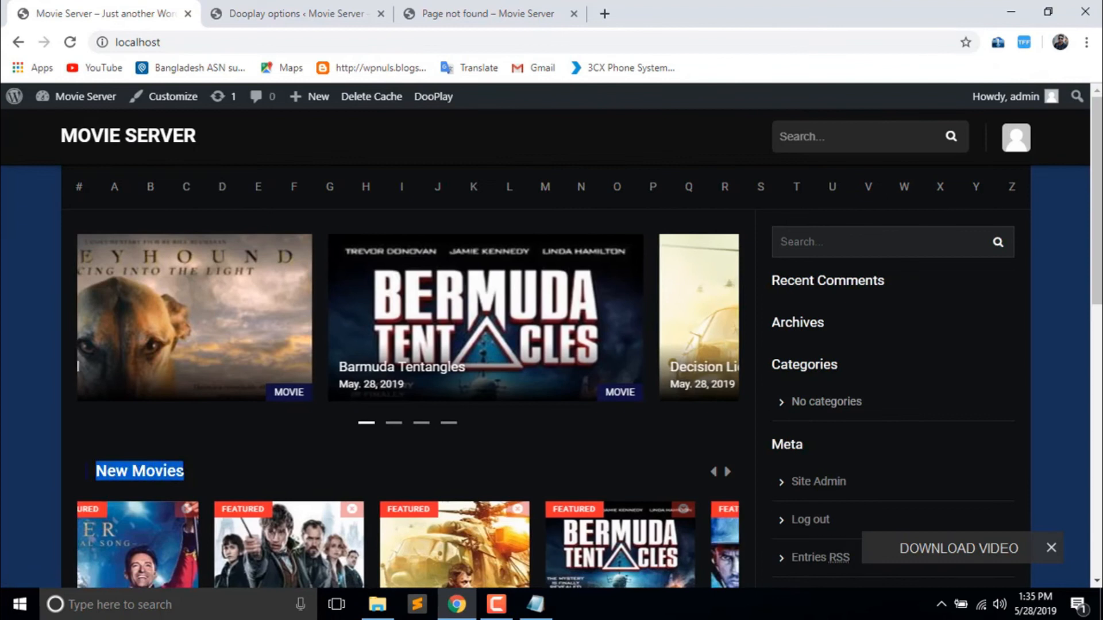
- Inspect the Featured Post settings: title 'New Movies', 8 items, slider with auto play
left_click(325, 8)
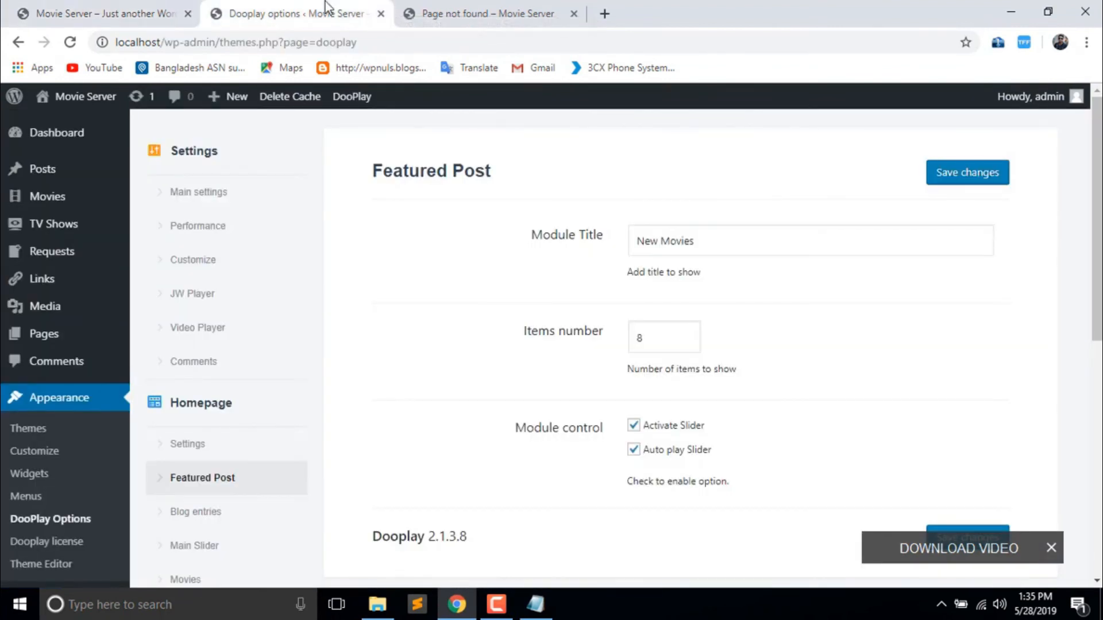
left_click(720, 241)
left_click(753, 285)
scroll(471, 434, "down", 4)
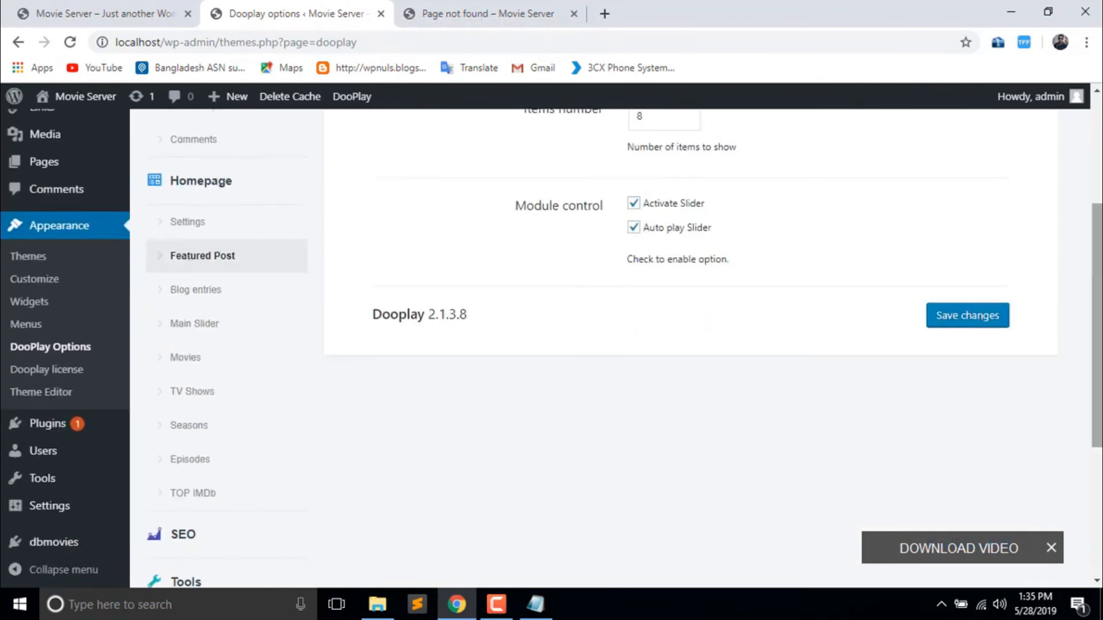
scroll(471, 435, "up", 2)
- Review the Blog entries and TOP IMDb homepage module settings
left_click(208, 382)
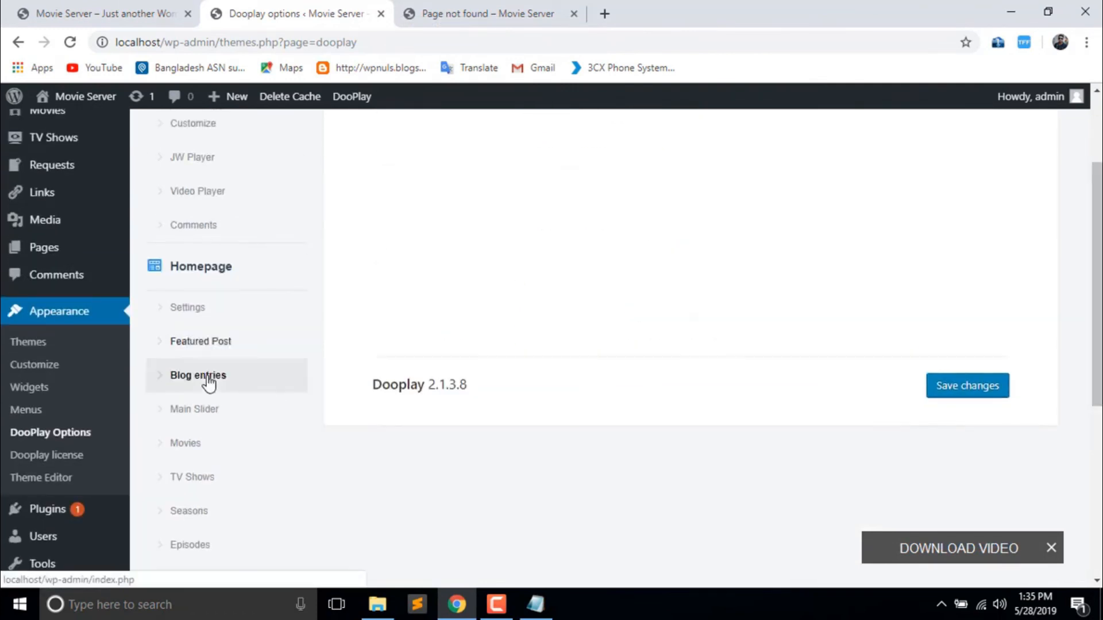
scroll(728, 430, "up", 2)
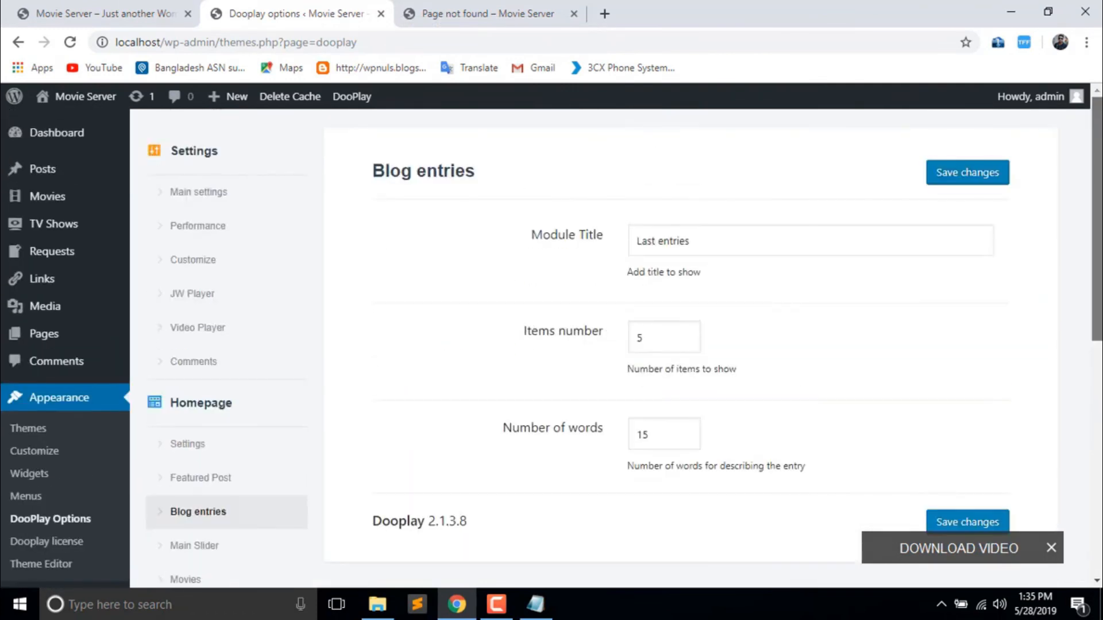
scroll(377, 298, "down", 4)
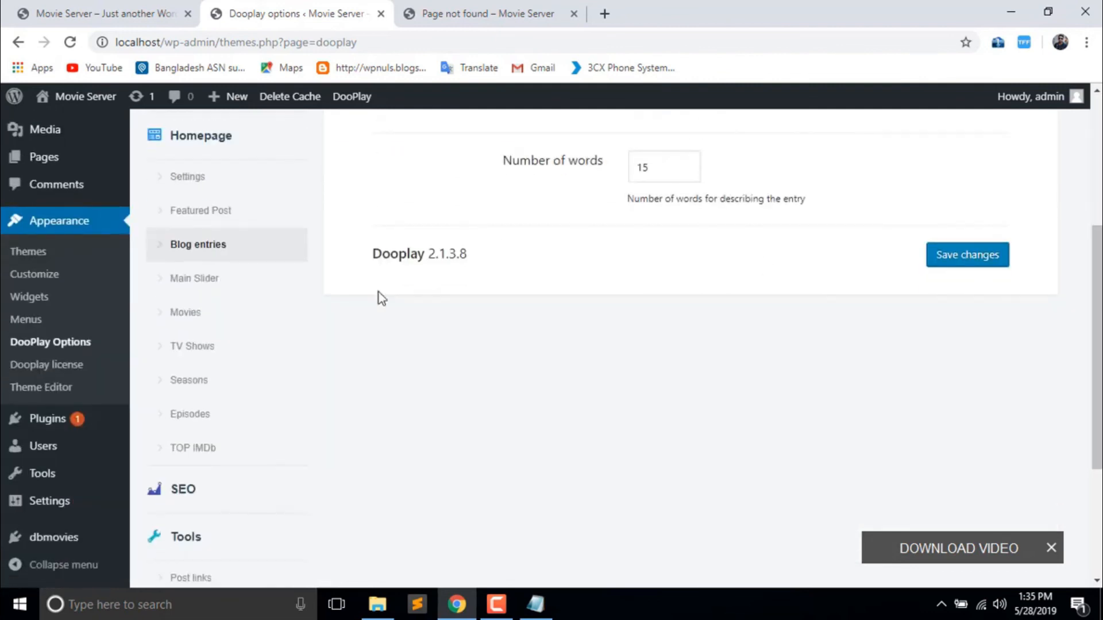
left_click(217, 463)
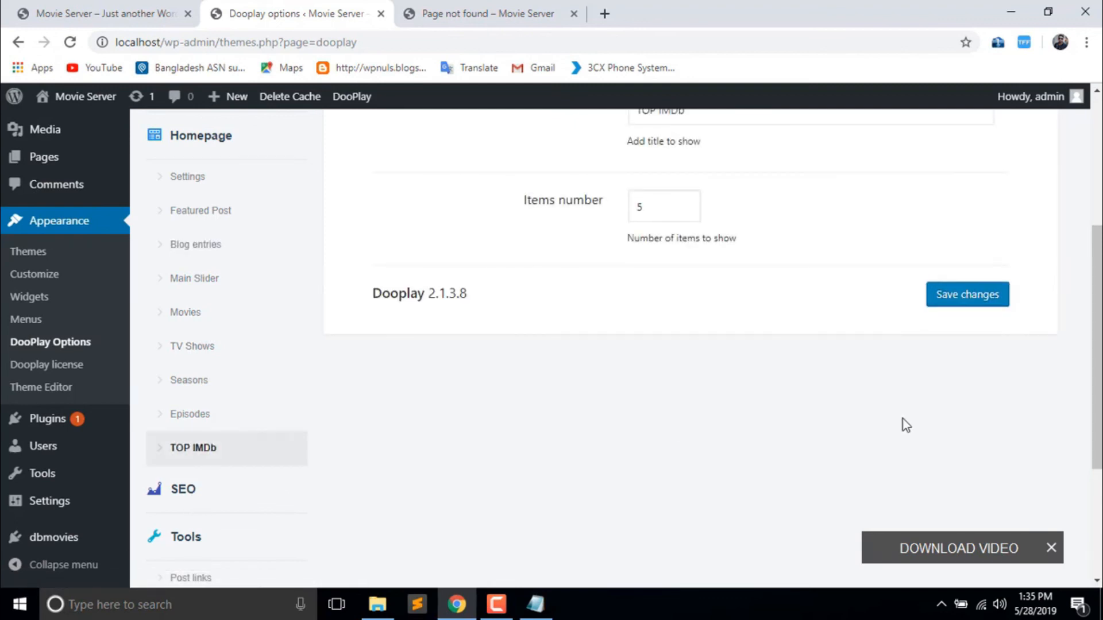
left_click_drag(1097, 356, 1097, 437)
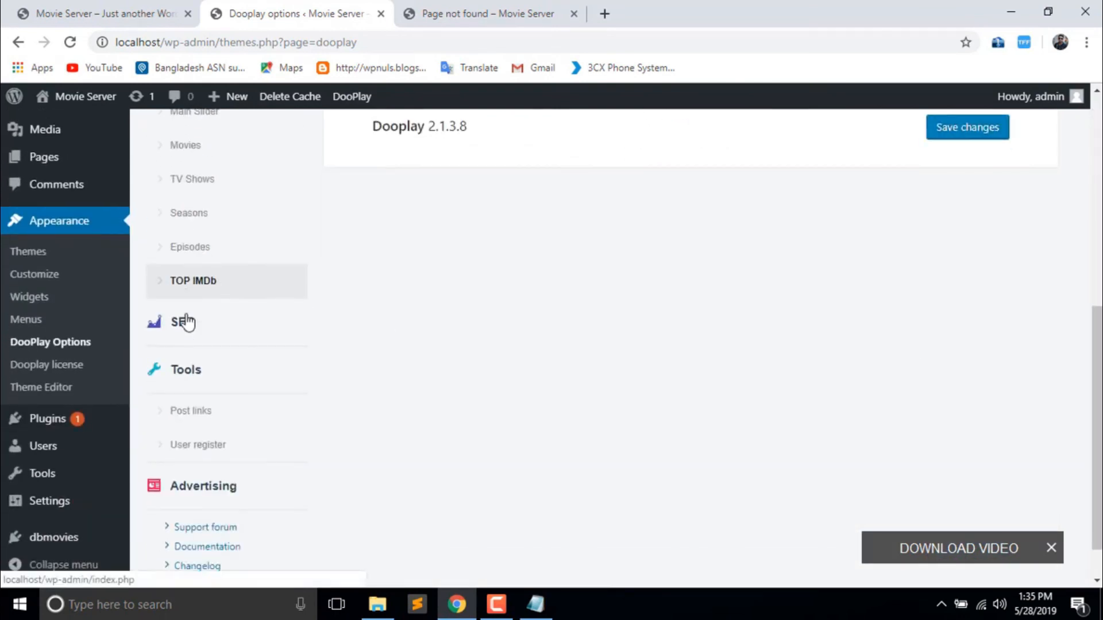
- Review the SEO Basic info and Site verification options, then minimize Chrome
left_click(210, 326)
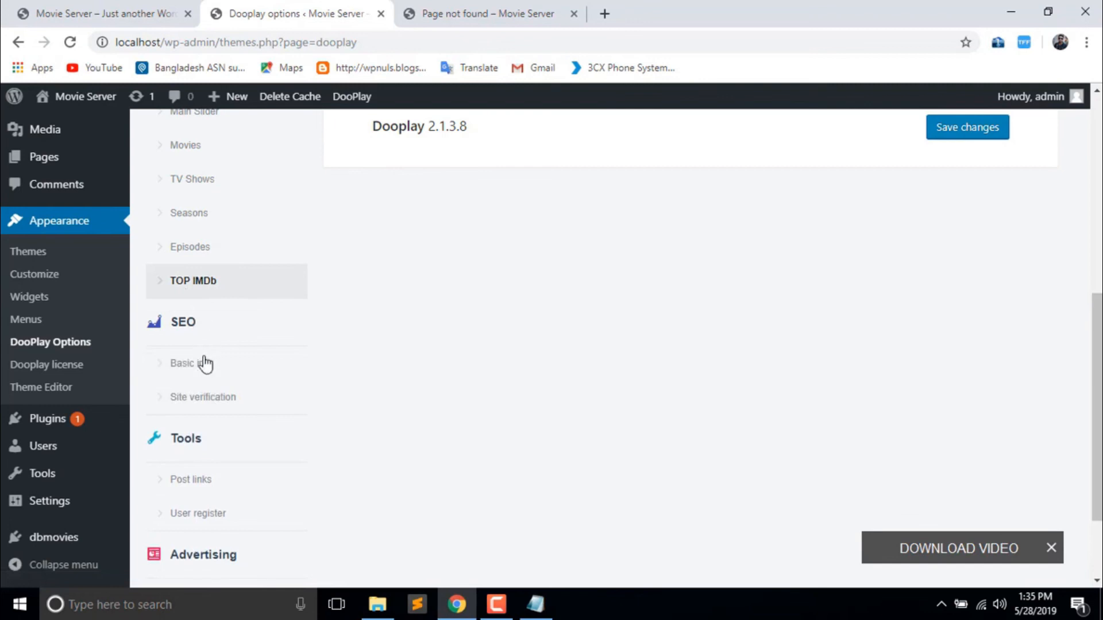
left_click(205, 367)
left_click_drag(1098, 408, 1097, 433)
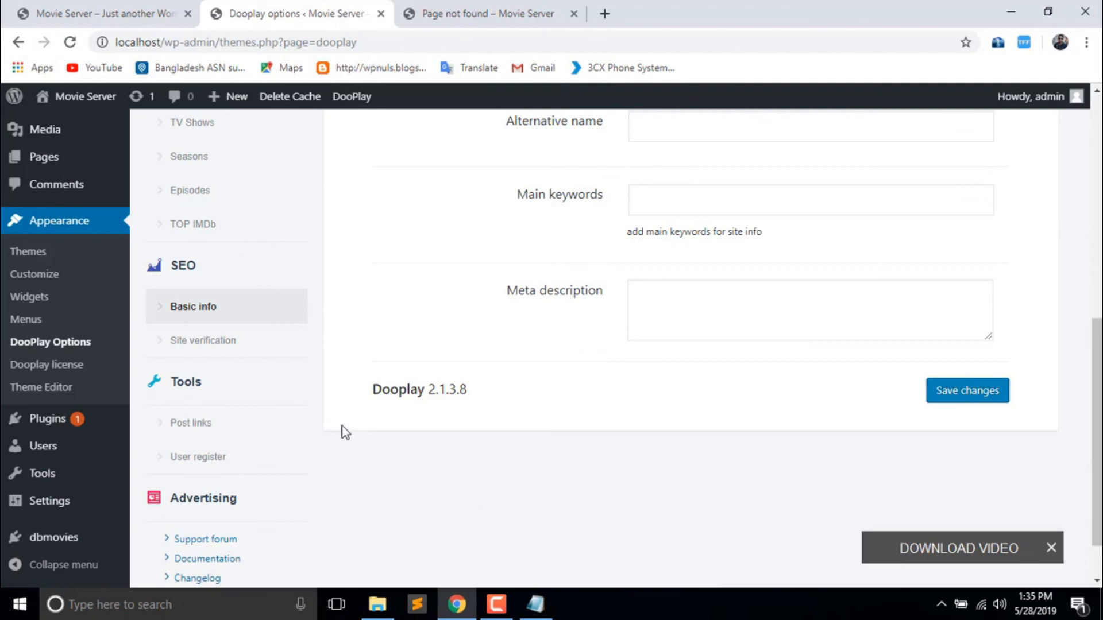
left_click(230, 345)
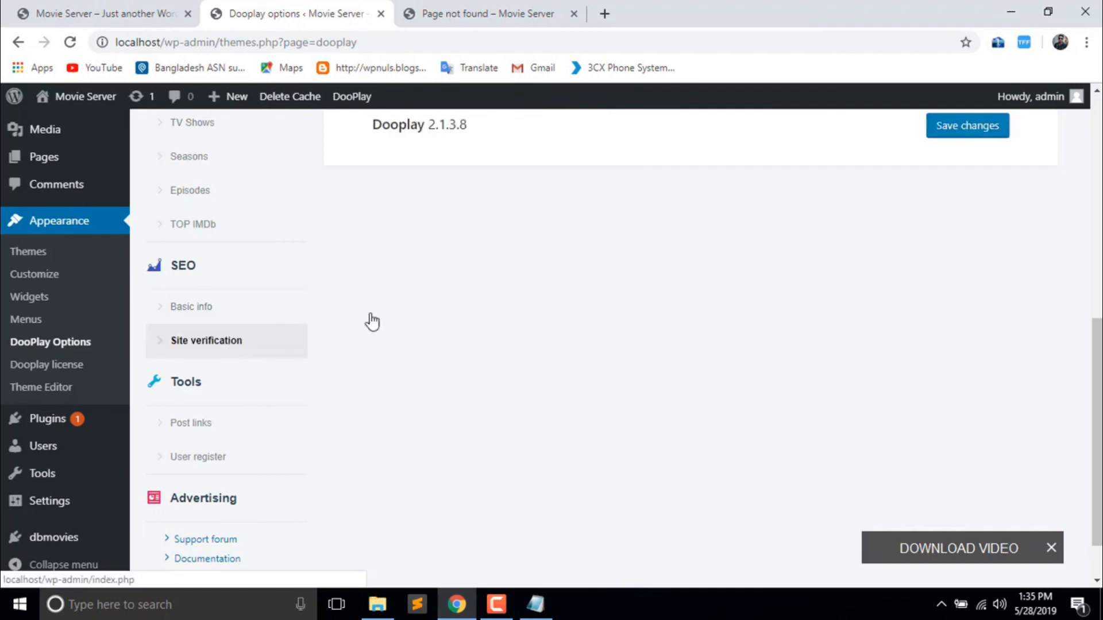
scroll(369, 320, "up", 3)
scroll(653, 420, "down", 8)
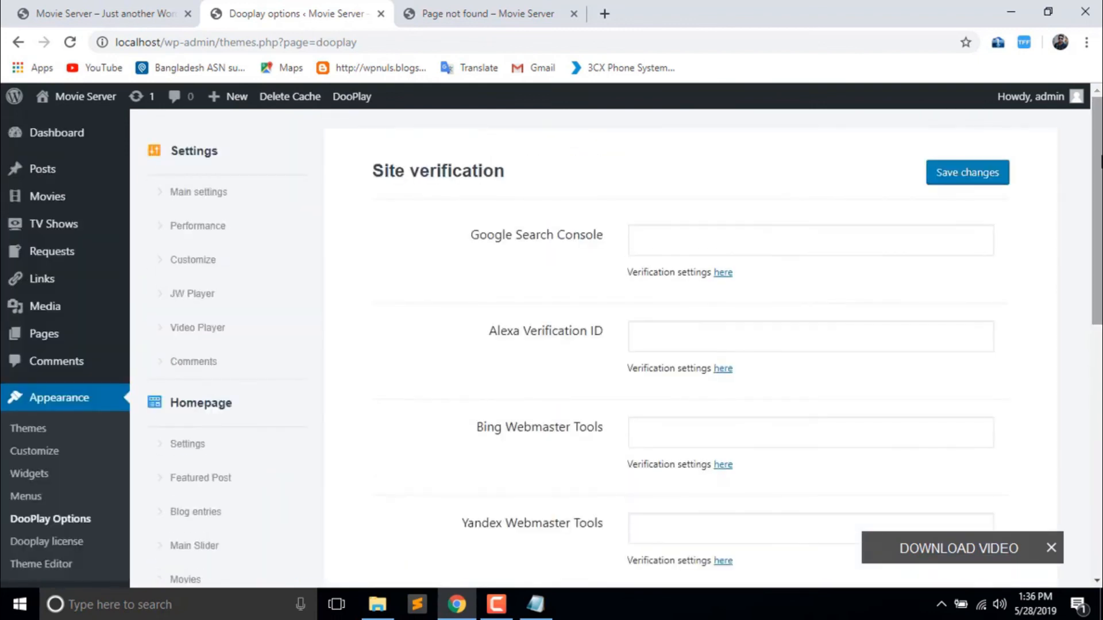
left_click_drag(1100, 157, 1092, 93)
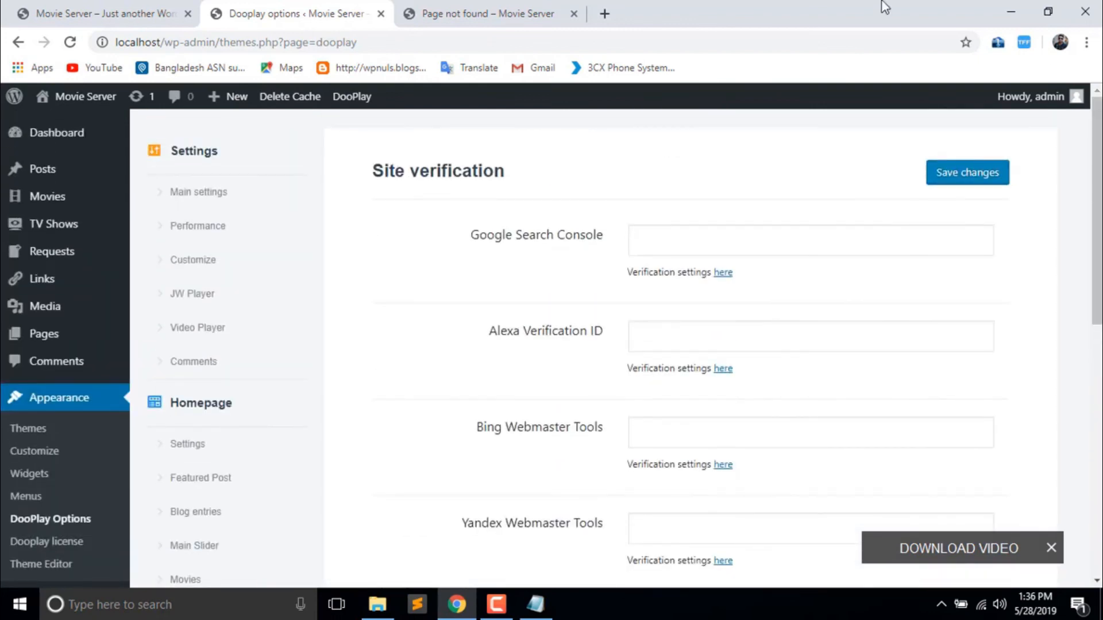
left_click(1000, 10)
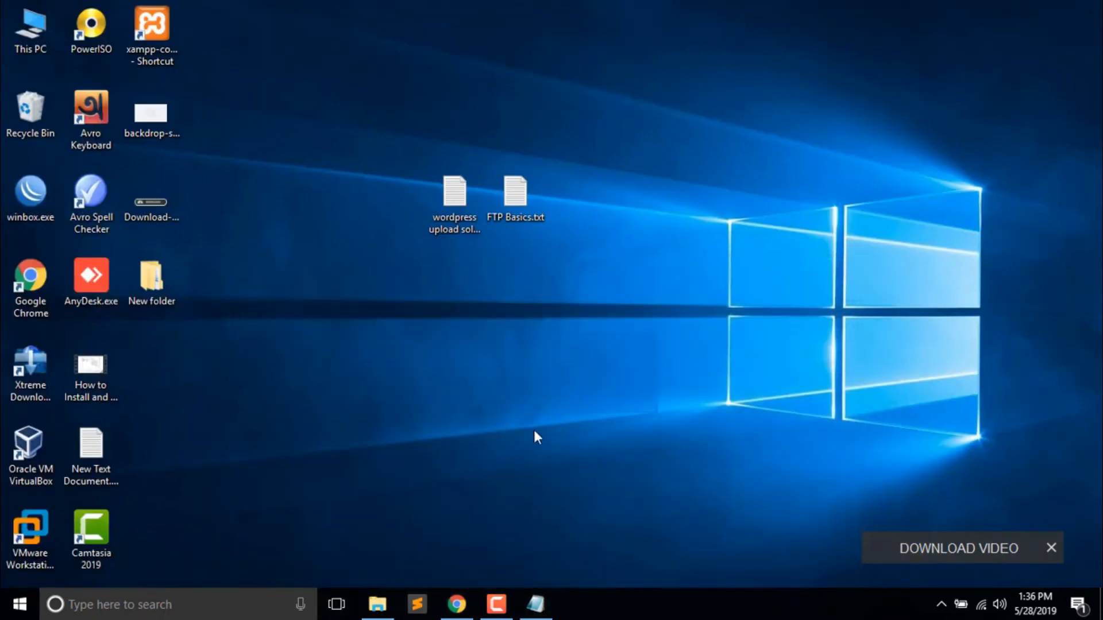
- Move wordpress upload solutions.txt and FTP Basics.txt to the top of the desktop
left_click_drag(451, 190, 615, 63)
left_click_drag(515, 193, 565, 43)
left_click(619, 177)
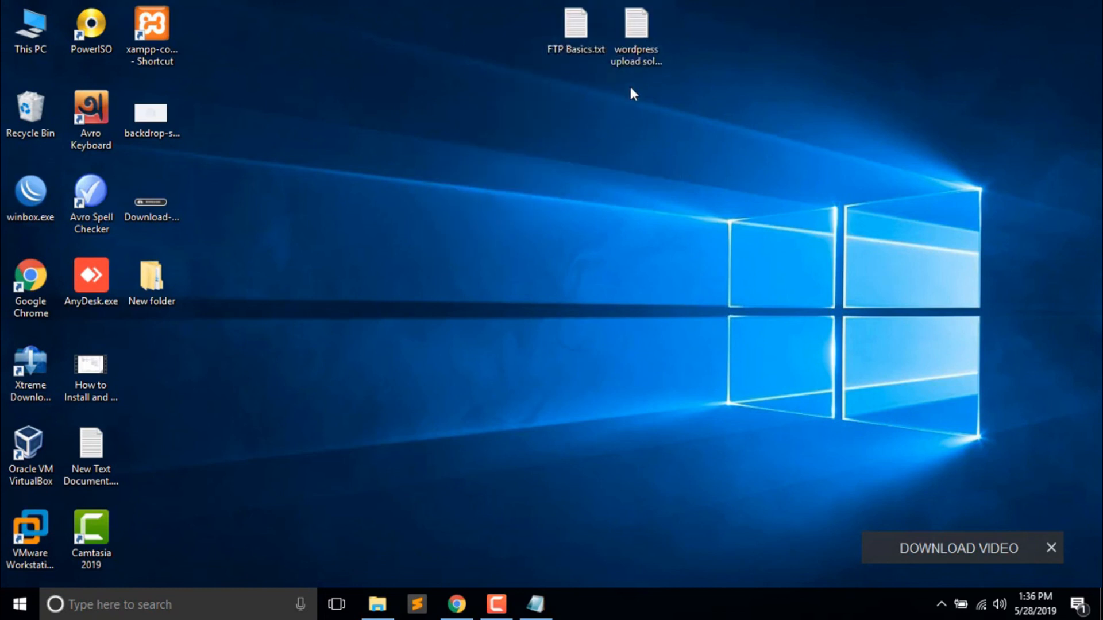
- Open wordpress upload solutions.txt to review its five PHP settings, then return to Chrome
double_click(648, 56)
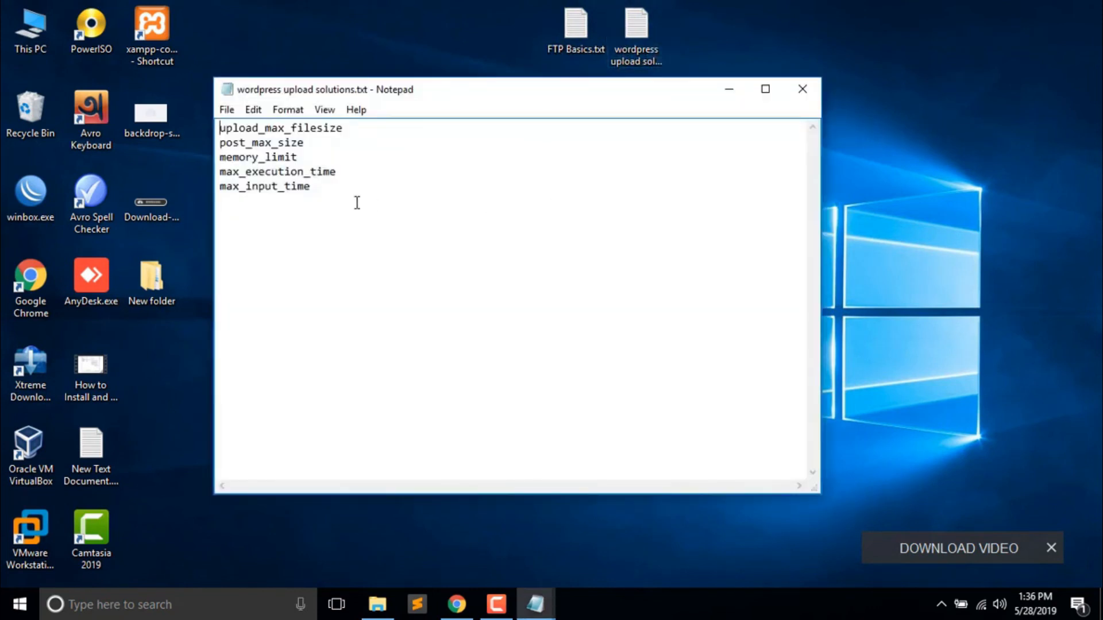
key("ctrl+a")
left_click(327, 193)
key("ctrl+a")
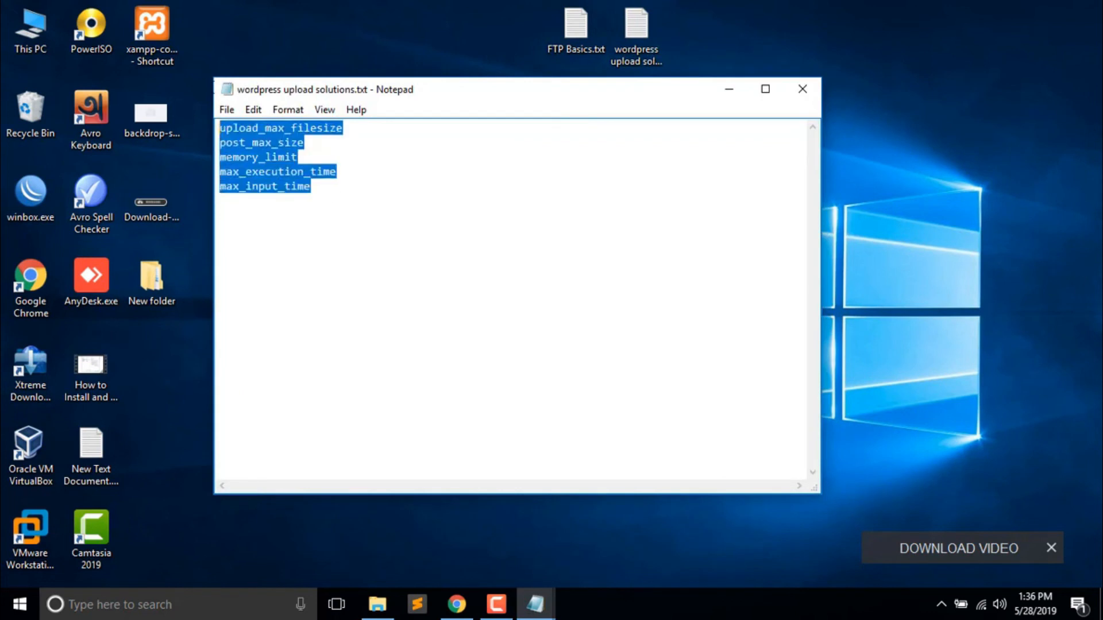
left_click(339, 193)
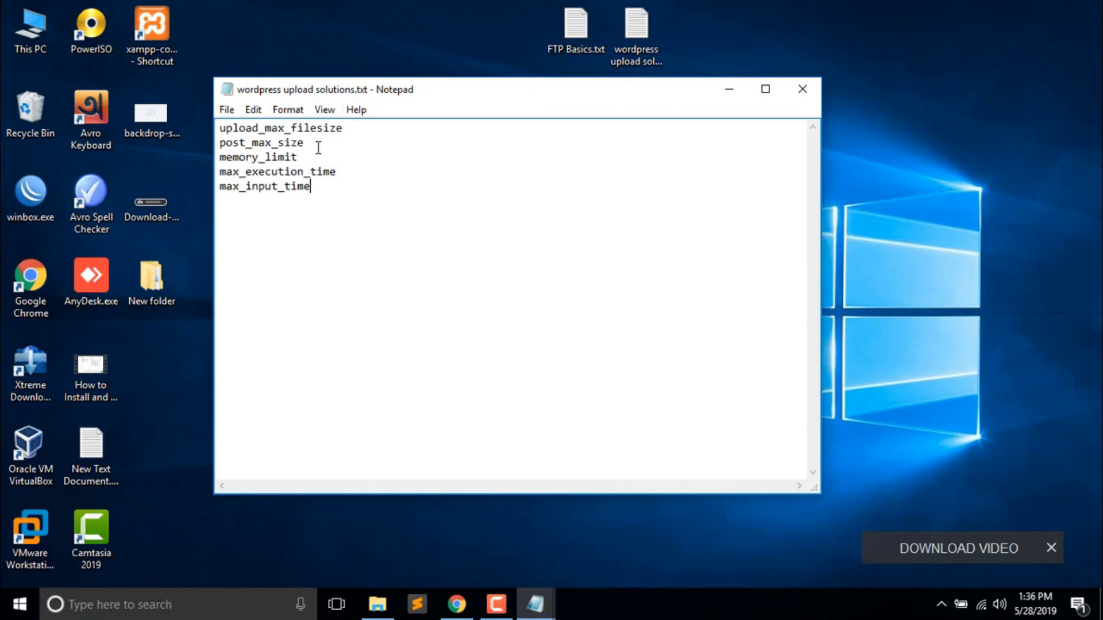
left_click_drag(580, 95, 772, 105)
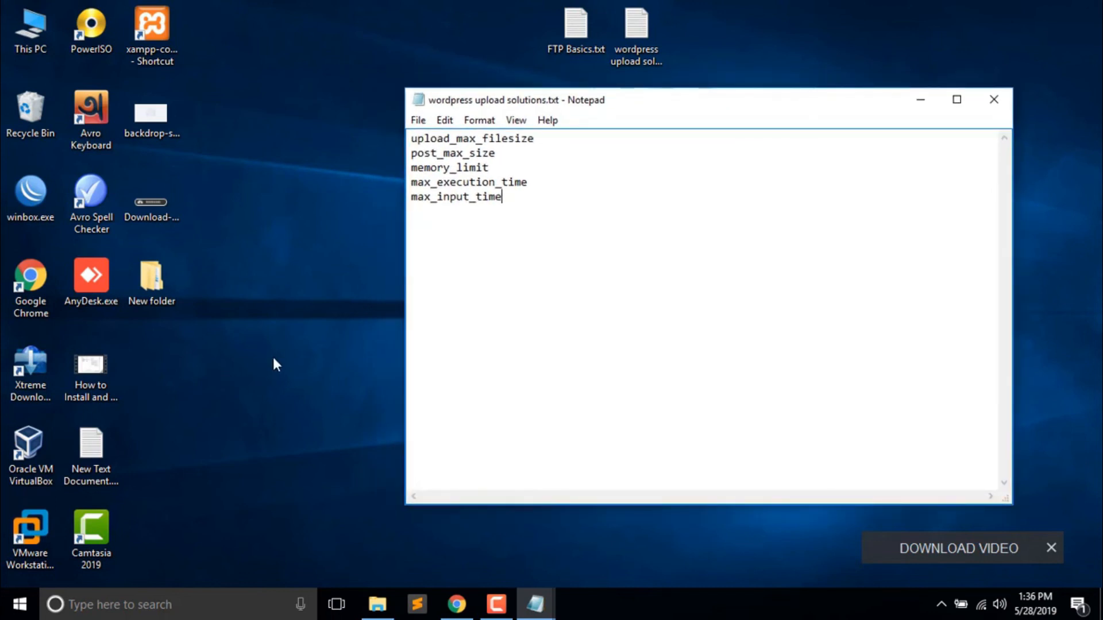
left_click(473, 607)
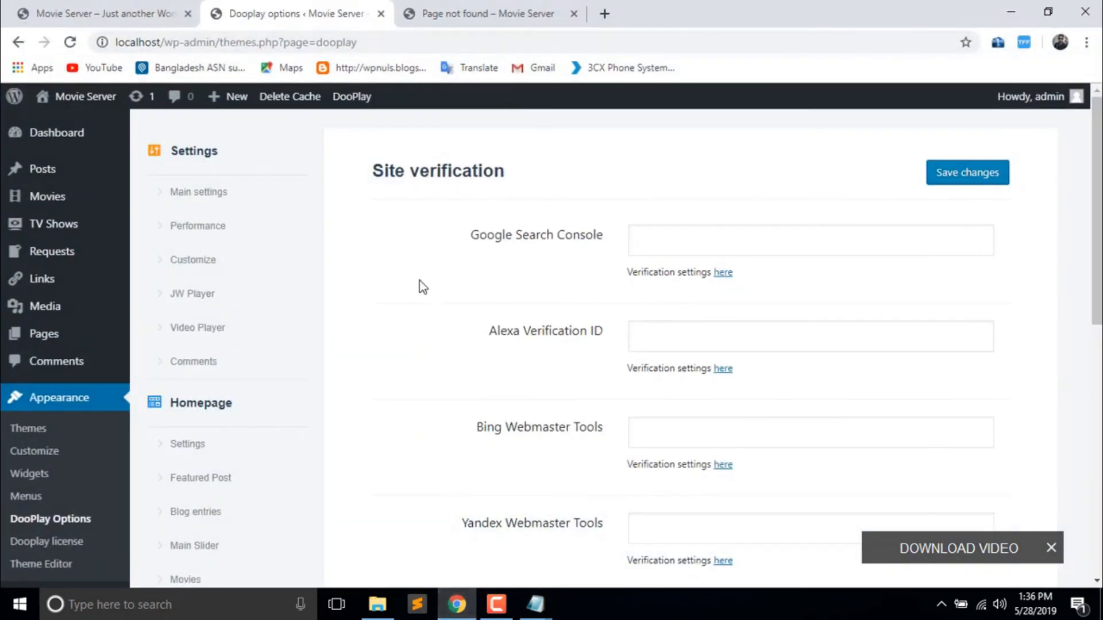
- Glance at the 9-item Movies list, then select all PHP setting names in Notepad
left_click(32, 208)
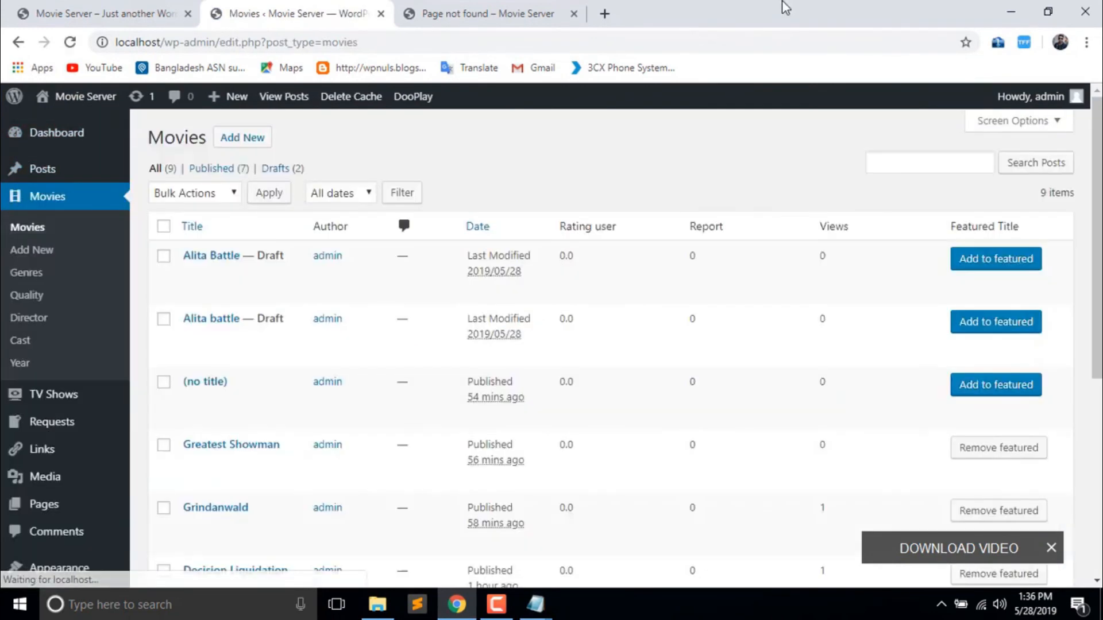
scroll(715, 160, "down", 7)
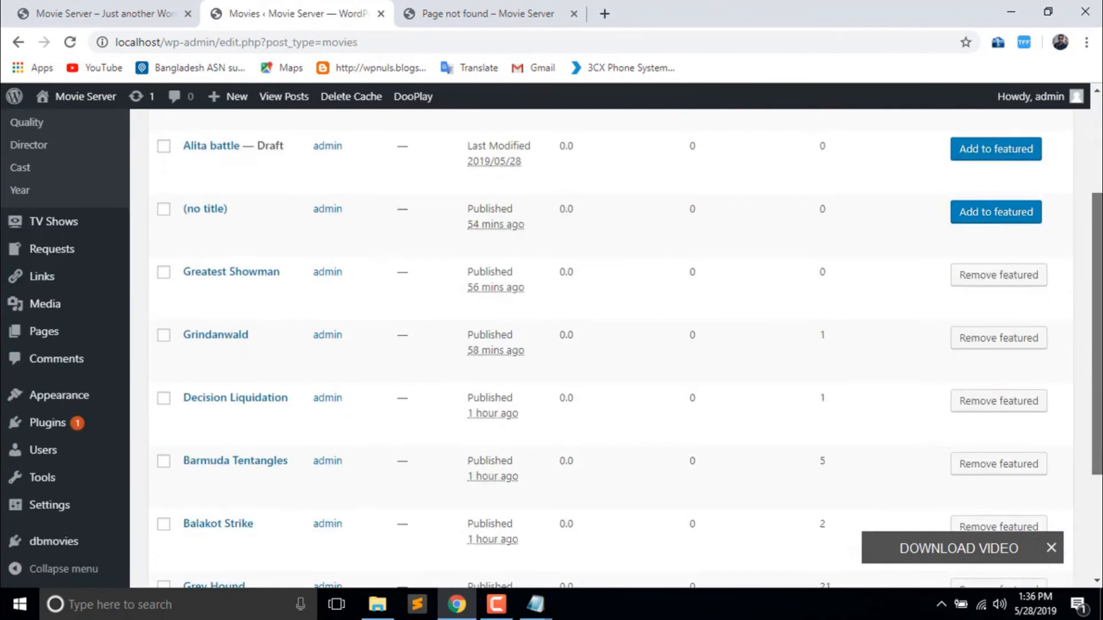
scroll(716, 161, "up", 7)
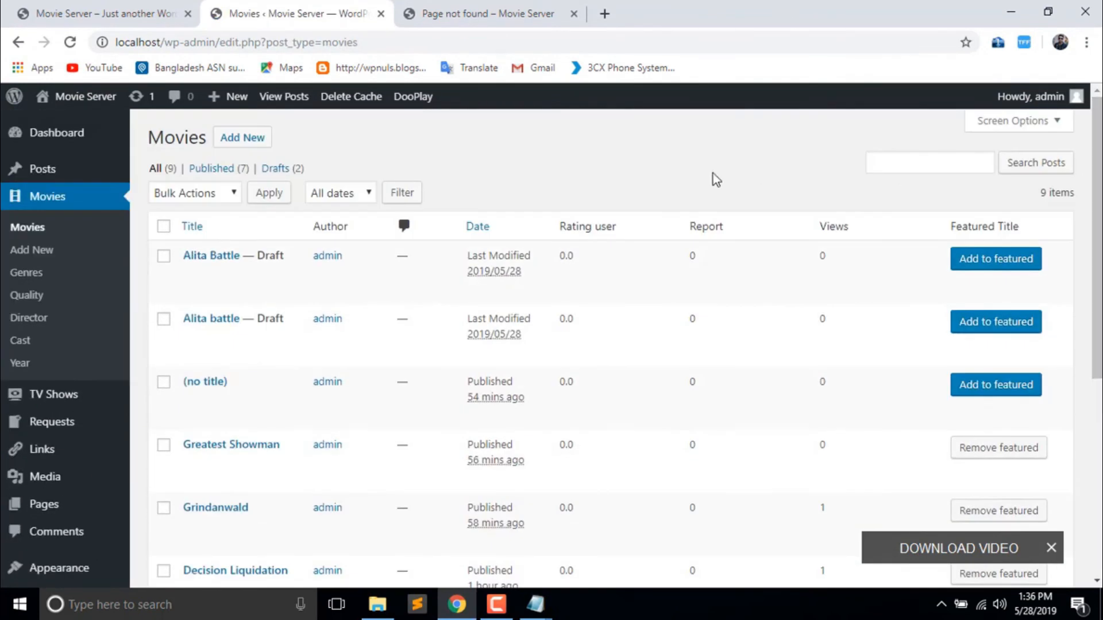
left_click(1012, 12)
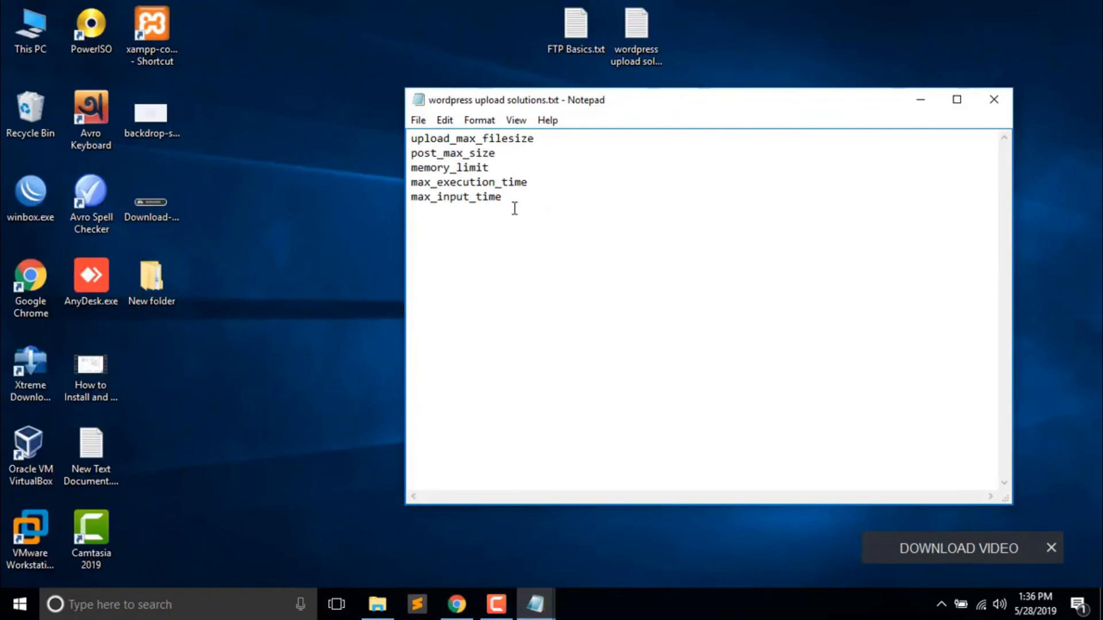
key("ctrl+a")
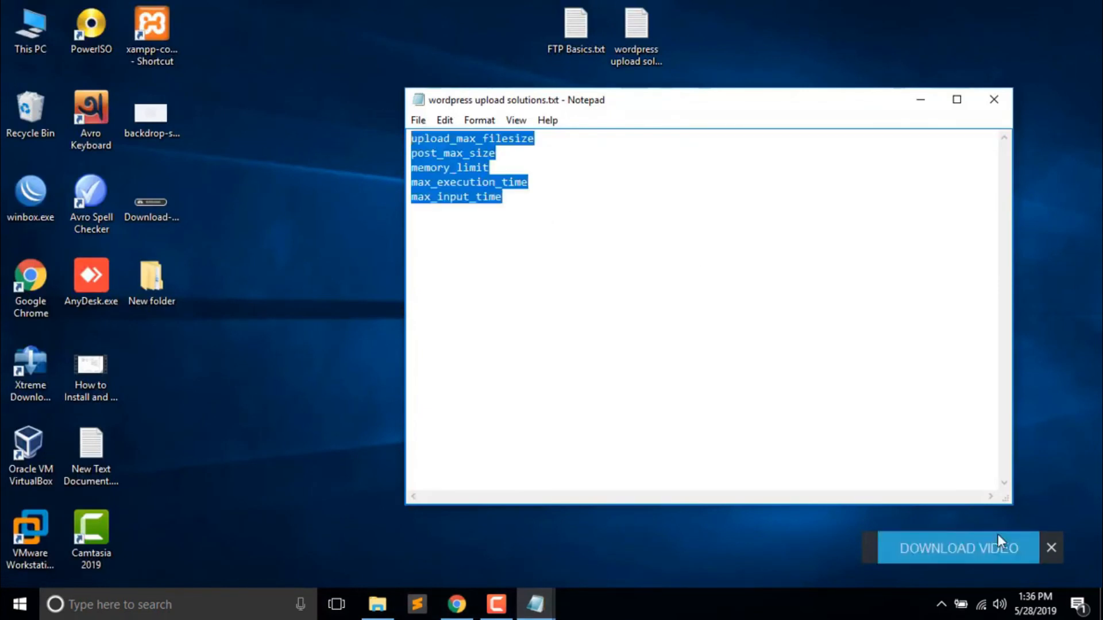